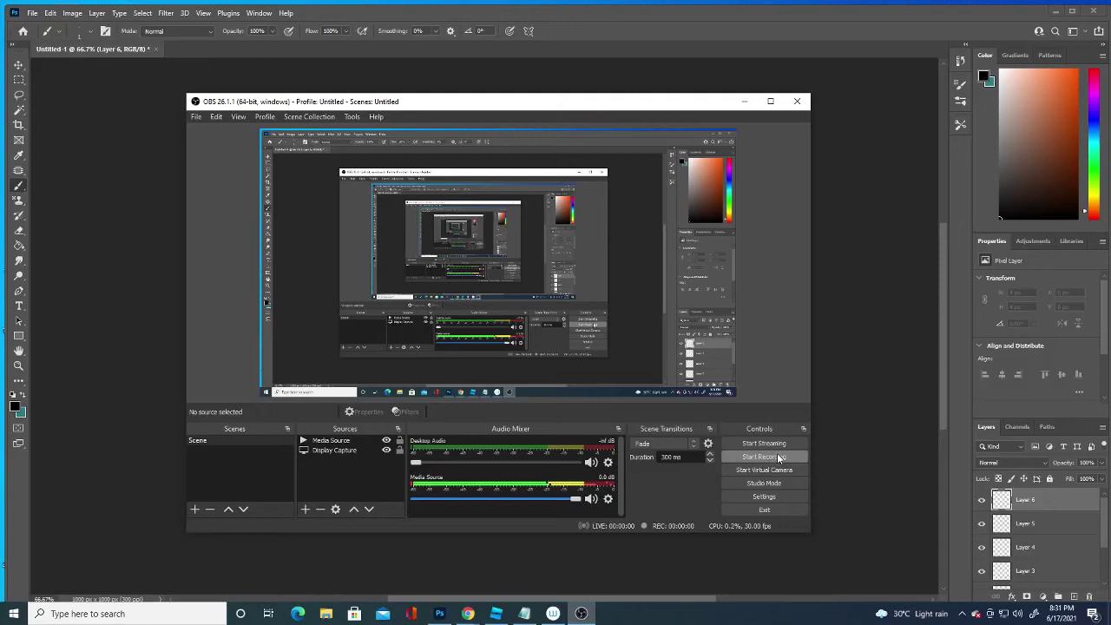
Step: Start the OBS screen recording and bring the blank Photoshop canvas forward
click(778, 457)
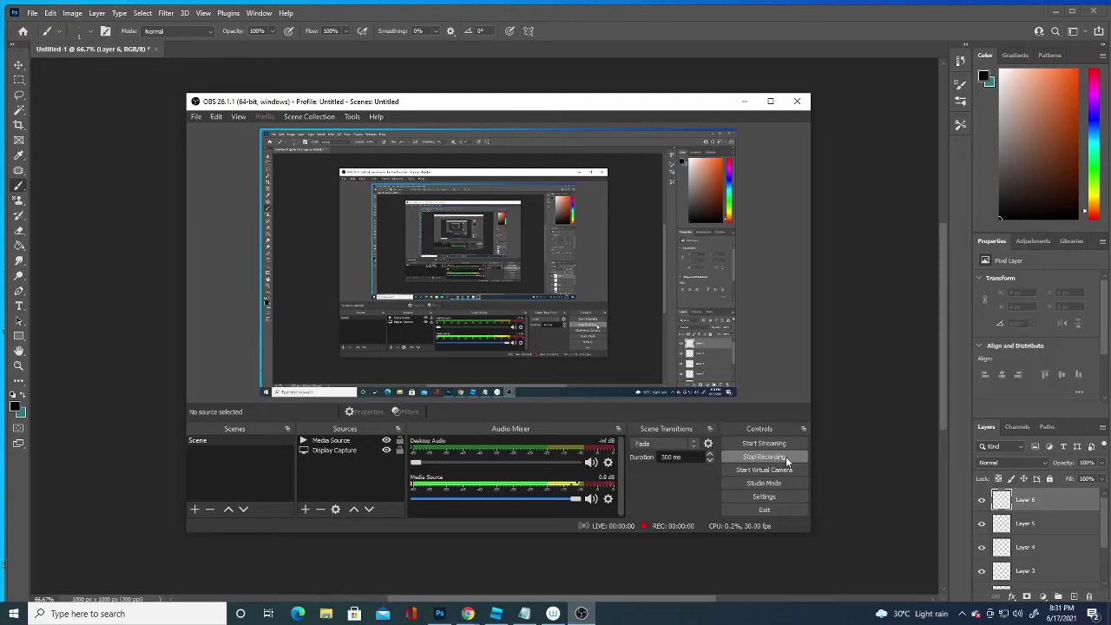
click(828, 386)
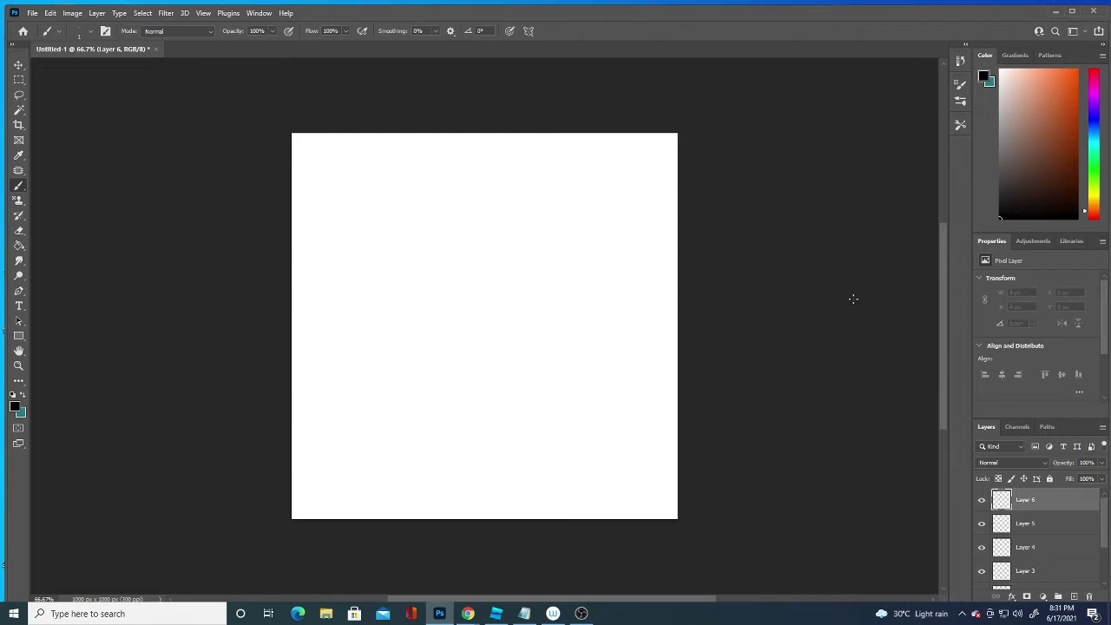
Step: With the Brush tool, enable Vertical paint symmetry and commit the axis down the canvas centre
key(space)
key(shift+j)
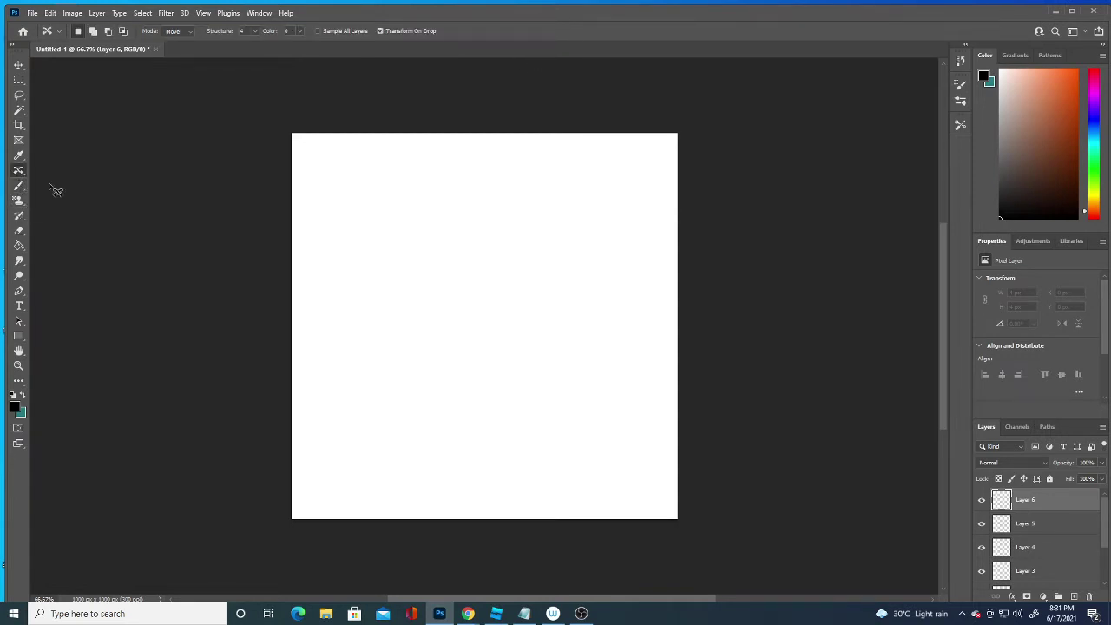
click(19, 185)
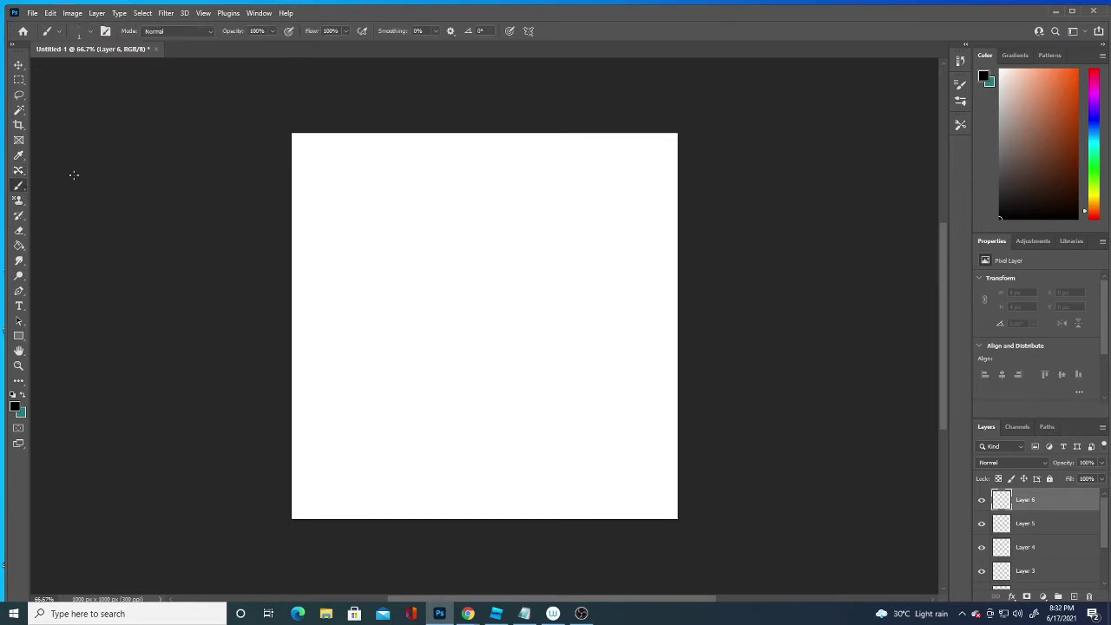
click(528, 31)
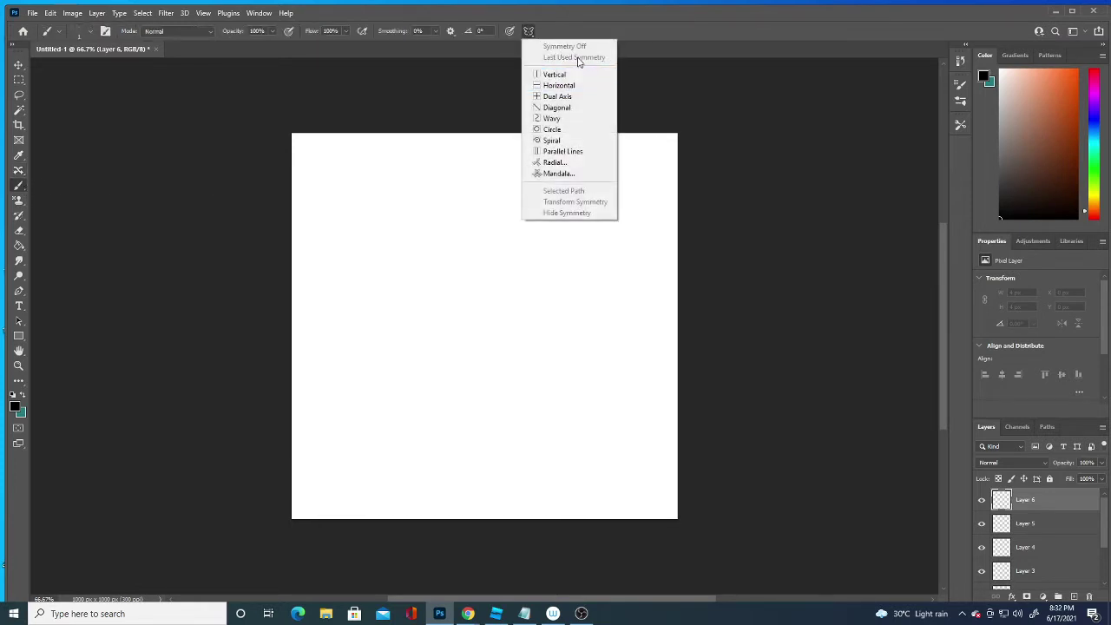
click(392, 87)
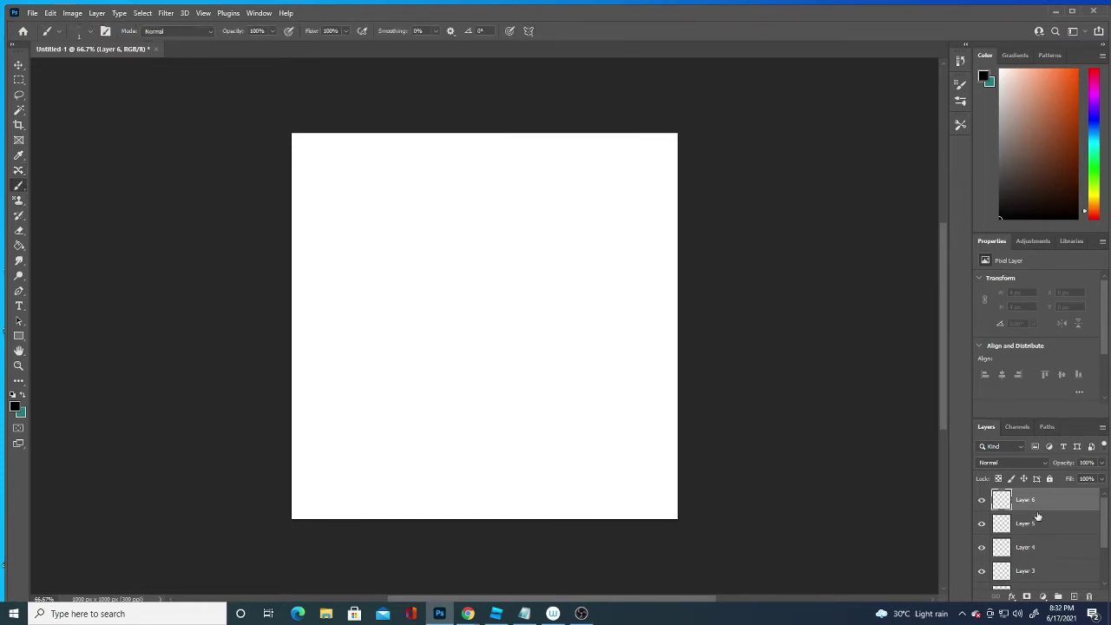
click(528, 31)
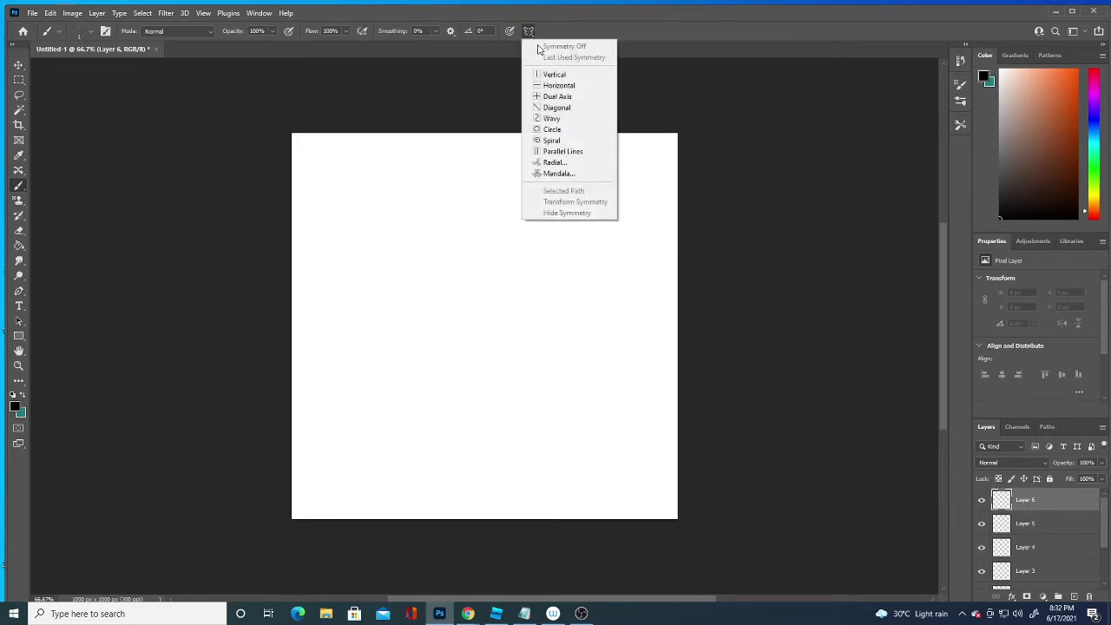
click(552, 75)
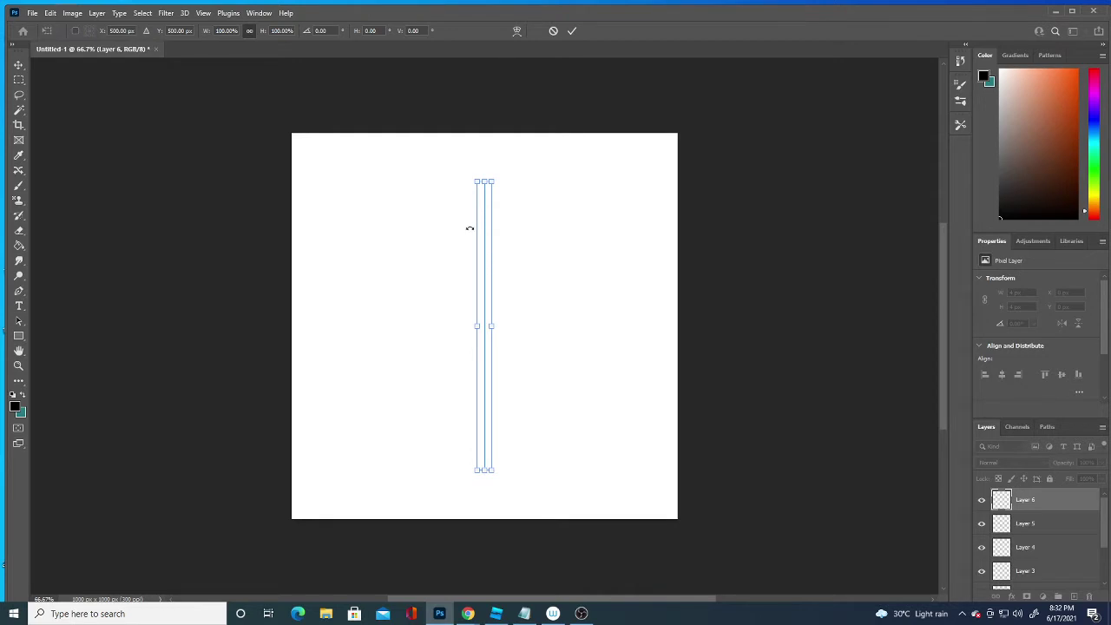
key(Return)
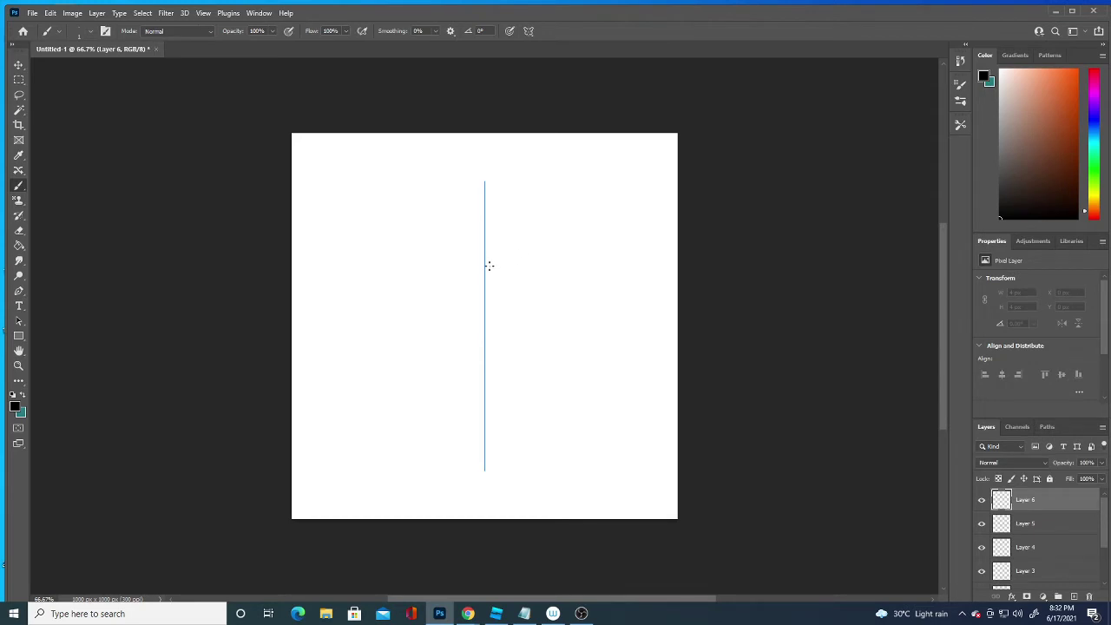
Step: Draw the mirrored eyebrows, undoing wavy and stray trial strokes
drag(490, 263, 538, 267)
key(ctrl+z)
drag(493, 255, 532, 251)
key(ctrl+z)
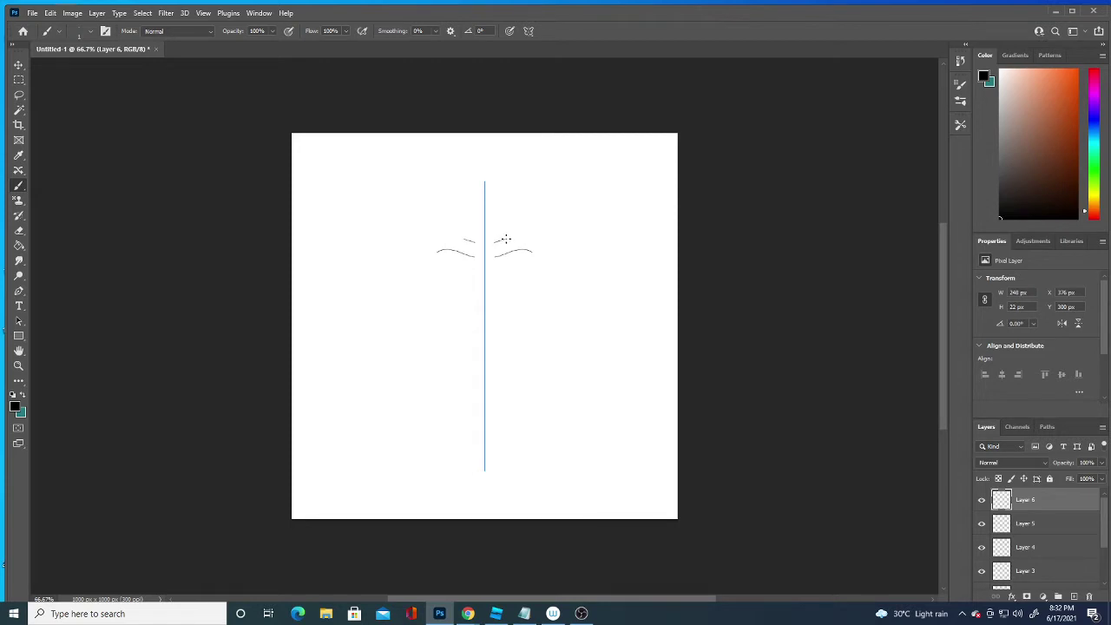
drag(505, 239, 538, 238)
click(483, 305)
key(ctrl+z)
drag(477, 258, 476, 269)
key(ctrl+z)
key(ctrl+z)
Step: Draw the lower eye curves, pupils, curved eyebrow tips, the mouth line and the start of the face outline
key(ctrl+z)
drag(503, 256, 531, 253)
key(ctrl+z)
key(ctrl+shift+z)
drag(515, 251, 517, 250)
mouse_move(526, 231)
mouse_down()
mouse_move(536, 236)
mouse_move(502, 236)
mouse_move(538, 228)
mouse_up()
drag(468, 322, 484, 327)
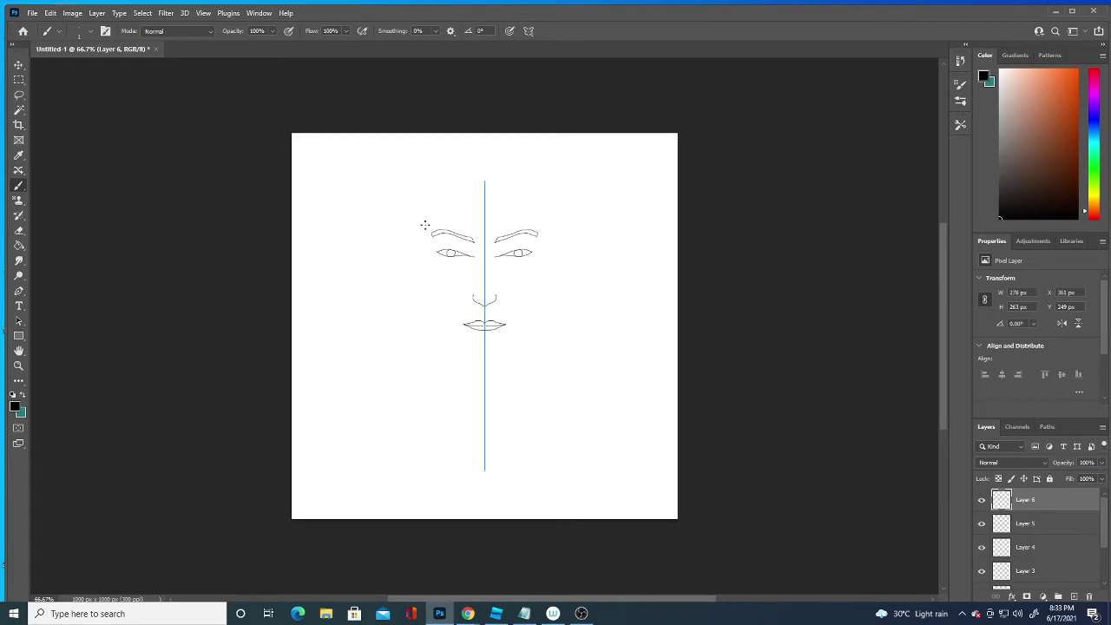
mouse_move(424, 225)
mouse_down()
mouse_move(440, 328)
mouse_move(490, 358)
mouse_up()
Step: Draw the mirrored ears, neck, jawline to the chin, collar curves and shoulder lines
drag(546, 250, 544, 287)
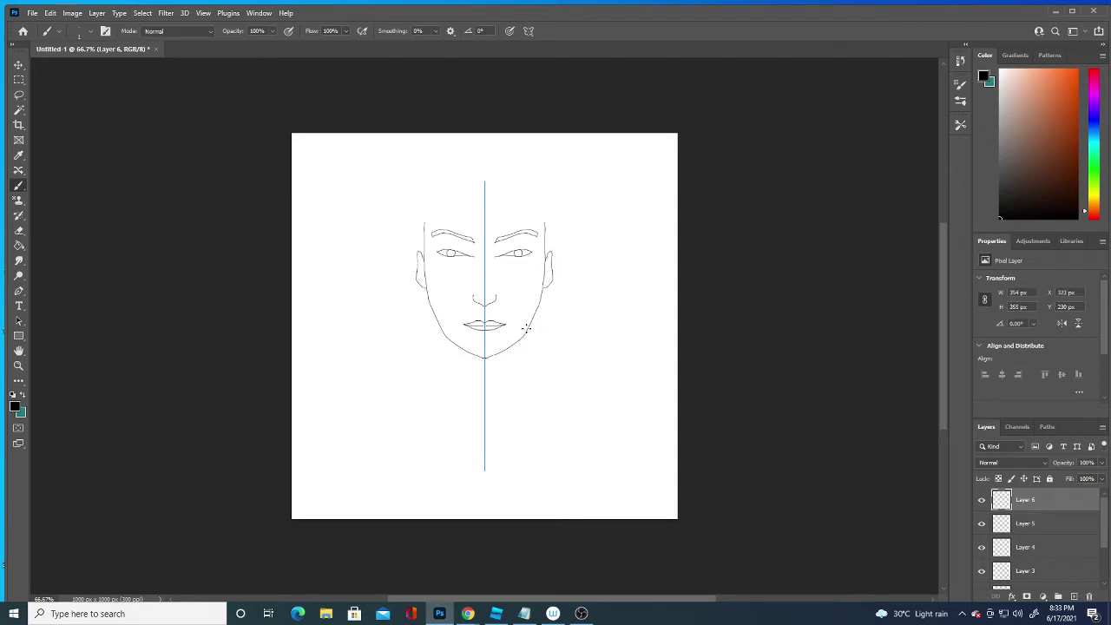
drag(525, 330, 530, 378)
drag(439, 375, 482, 428)
mouse_move(528, 358)
mouse_down()
mouse_move(536, 401)
mouse_move(484, 439)
mouse_up()
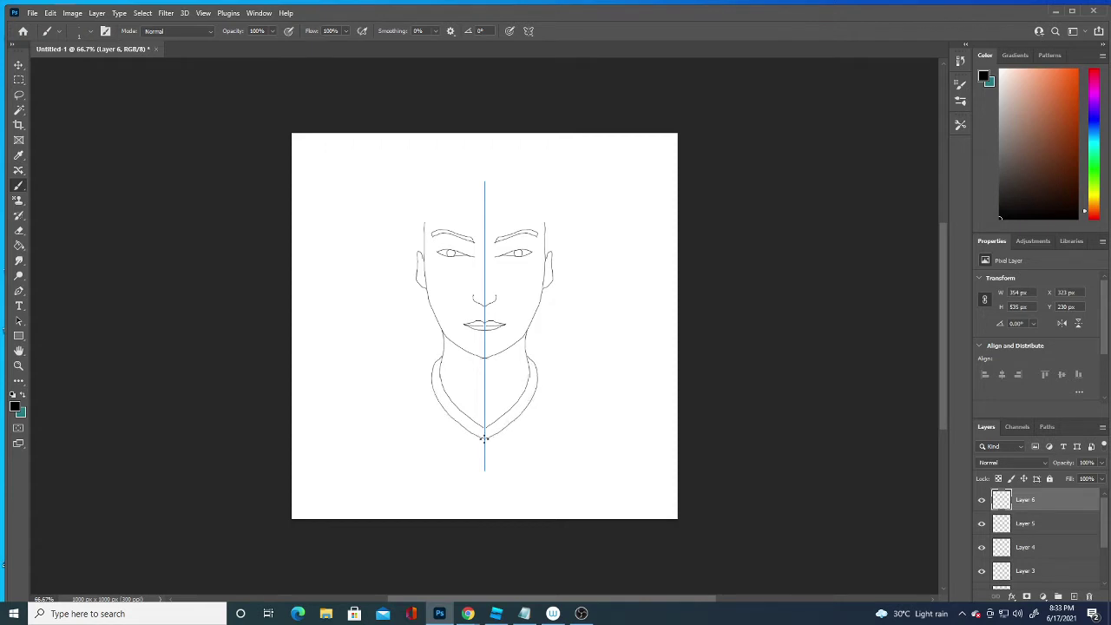
mouse_move(529, 359)
mouse_down()
mouse_move(591, 387)
mouse_move(615, 442)
mouse_move(613, 522)
mouse_up()
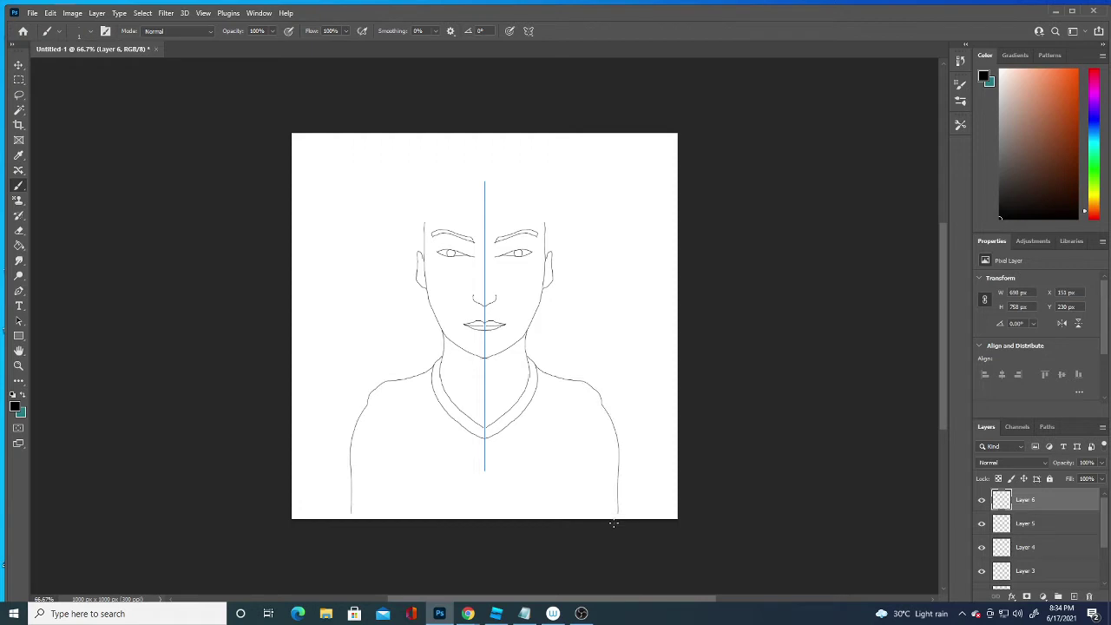
Step: Redraw the shoulders to the canvas bottom and start a hair outline from the top centre
key(ctrl+z)
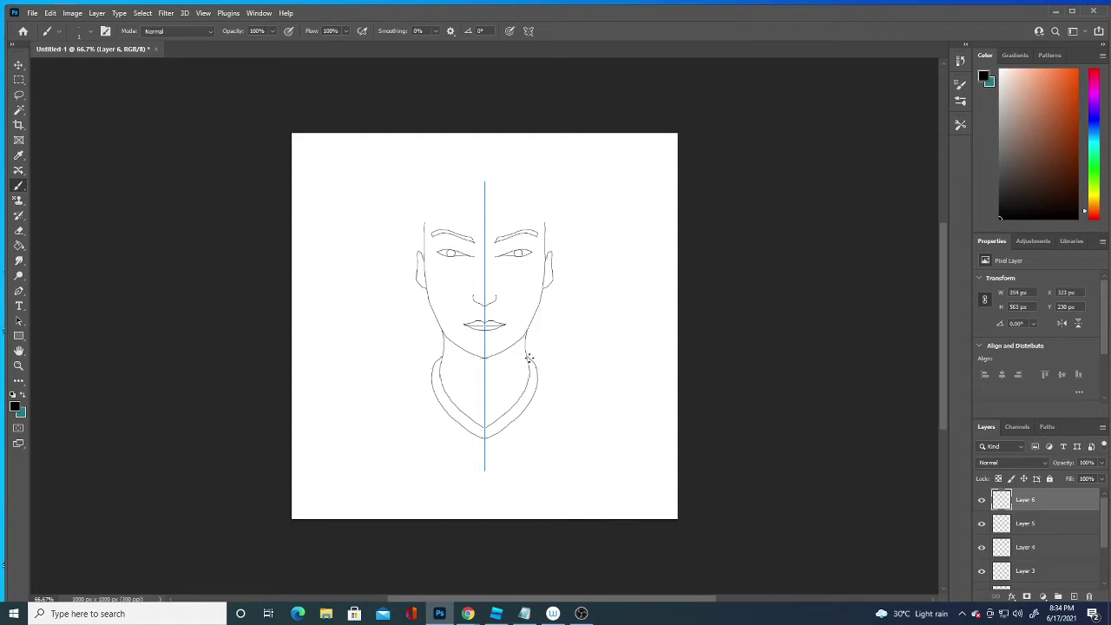
mouse_move(530, 360)
mouse_down()
mouse_move(589, 370)
mouse_move(630, 397)
mouse_move(644, 561)
mouse_up()
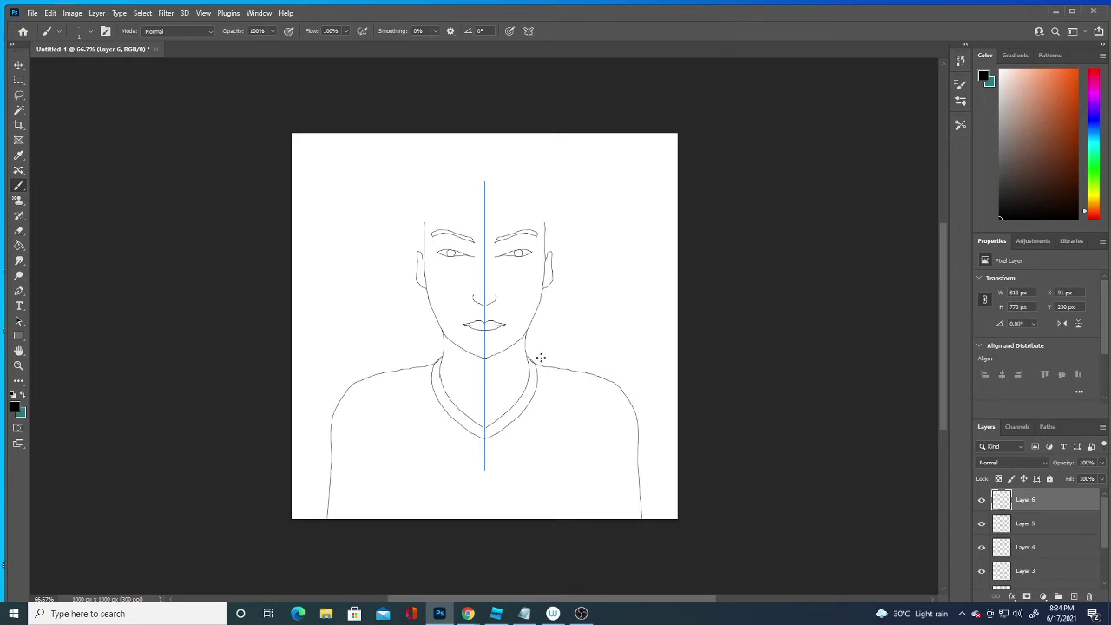
mouse_move(537, 364)
mouse_down()
mouse_move(570, 274)
mouse_move(567, 193)
mouse_up()
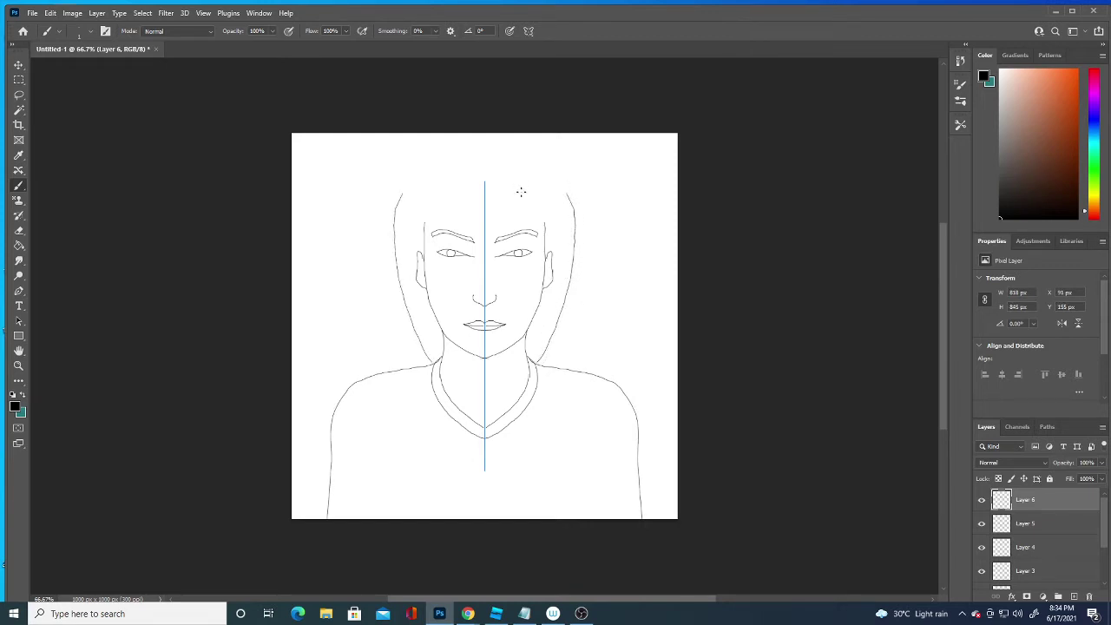
key(ctrl+z)
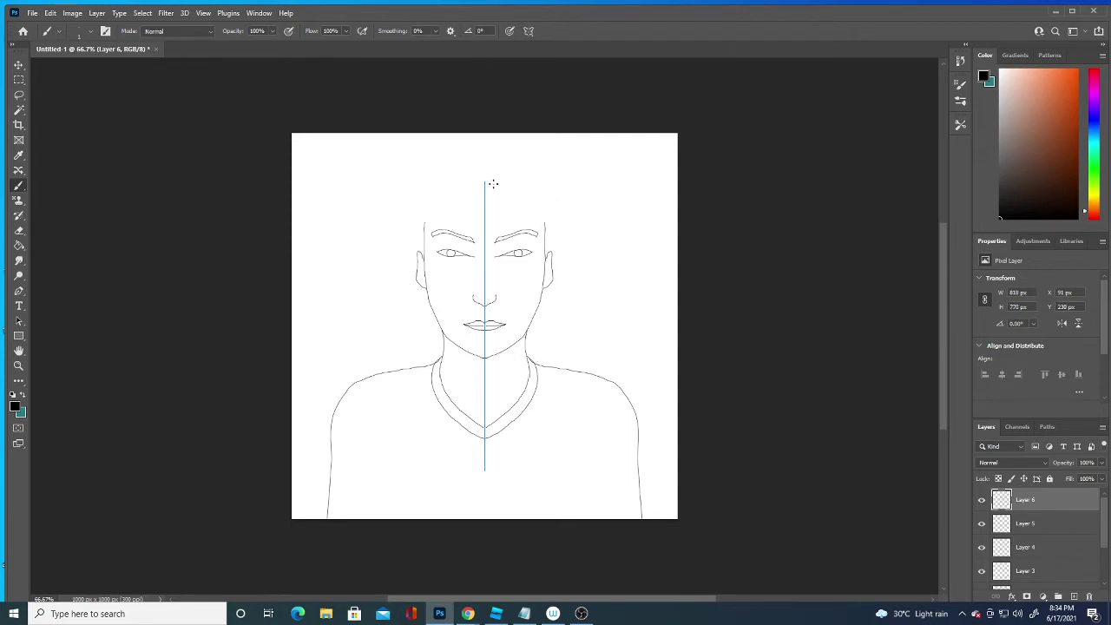
drag(497, 178, 569, 225)
Step: Redraw the hair outline to the temples and layer wavy strands up across the head
key(ctrl+z)
drag(485, 191, 554, 223)
drag(494, 180, 573, 224)
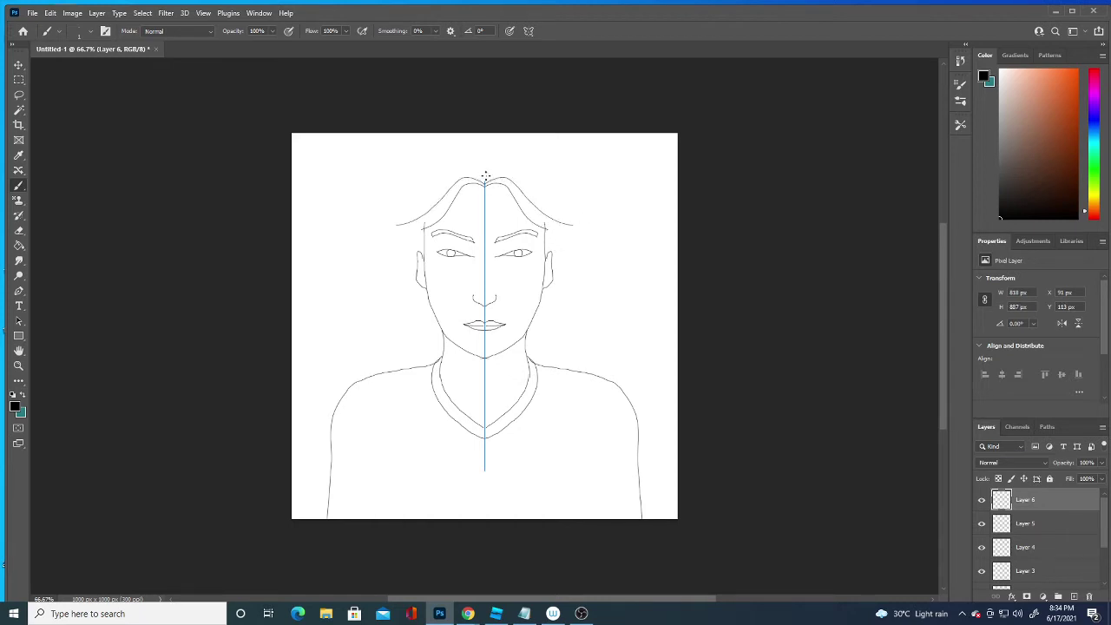
drag(486, 176, 566, 217)
drag(486, 170, 569, 207)
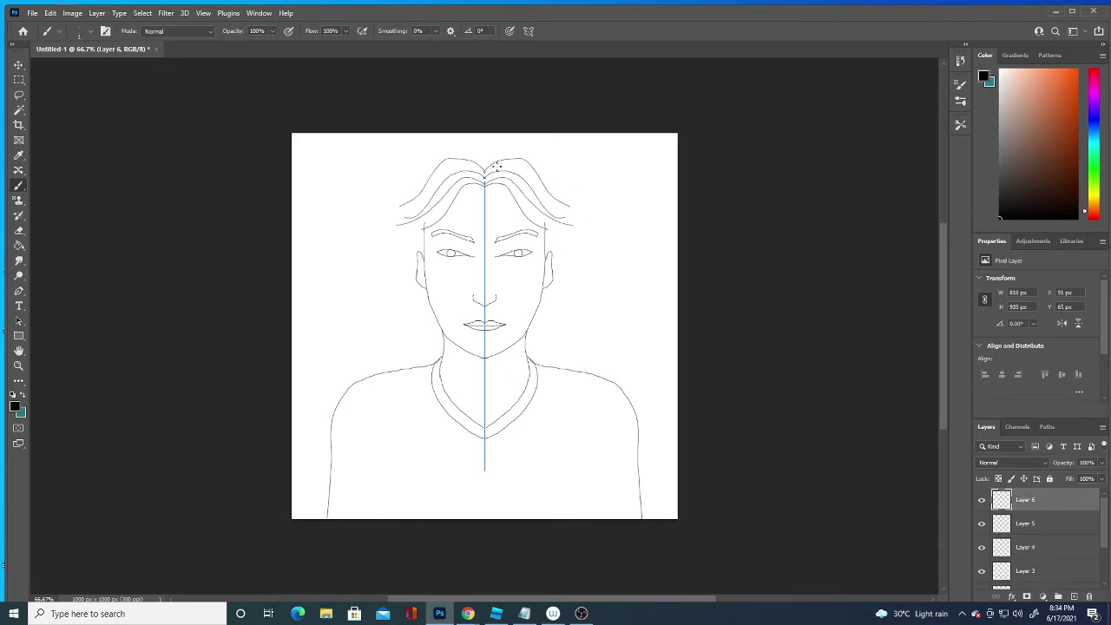
drag(498, 166, 574, 201)
drag(486, 152, 575, 196)
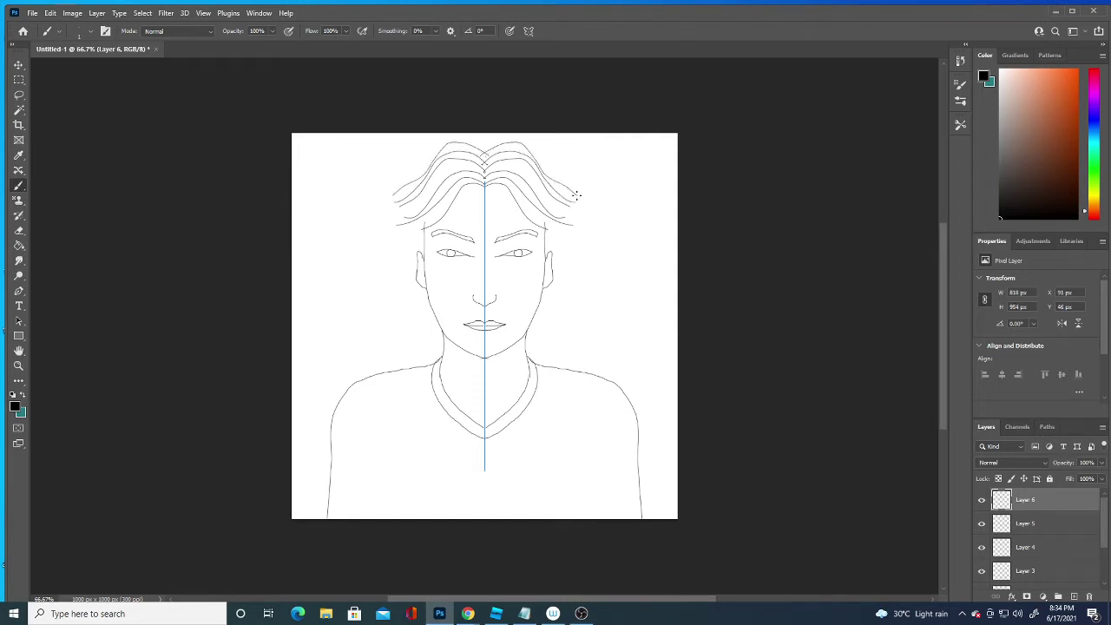
drag(484, 143, 559, 222)
mouse_move(502, 184)
mouse_down()
mouse_move(564, 228)
mouse_move(552, 227)
mouse_up()
Step: Add a hairline strand and hatch dense mirrored sideburns at both temples
mouse_move(459, 169)
mouse_down()
mouse_move(410, 216)
mouse_move(442, 165)
mouse_up()
drag(557, 225, 551, 250)
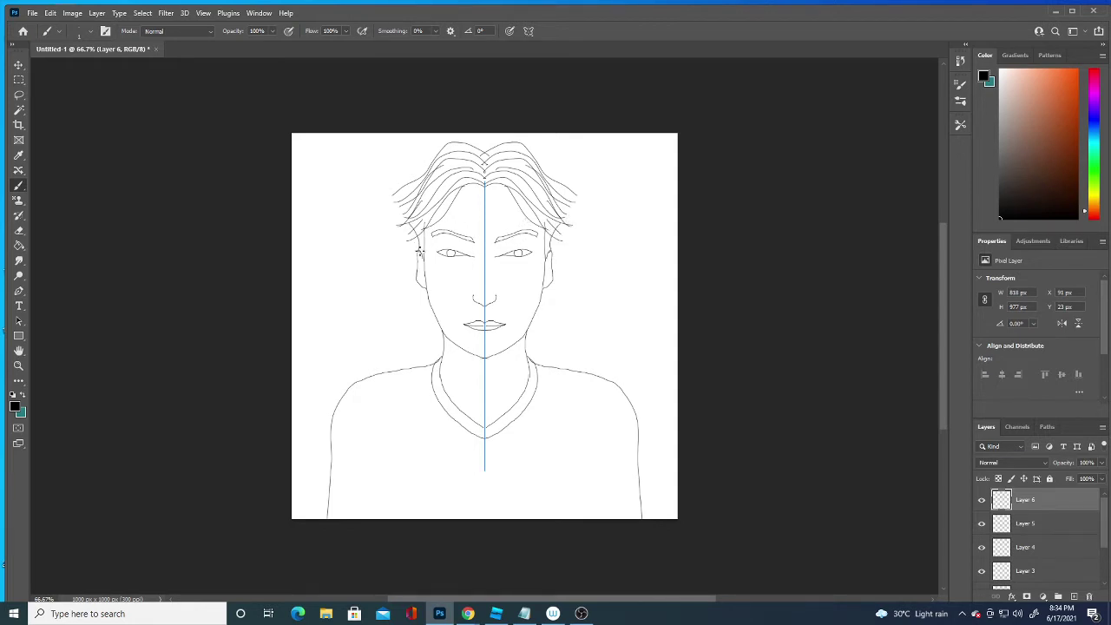
mouse_move(420, 229)
mouse_down()
mouse_move(418, 245)
mouse_move(420, 236)
mouse_up()
mouse_move(547, 227)
mouse_down()
mouse_move(545, 259)
mouse_move(547, 236)
mouse_up()
drag(550, 220, 547, 232)
Step: Add more hair strands sweeping out from the parting and crown down both sides
drag(506, 183, 545, 214)
mouse_move(491, 168)
mouse_down()
mouse_move(538, 220)
mouse_move(565, 219)
mouse_up()
drag(491, 154, 586, 214)
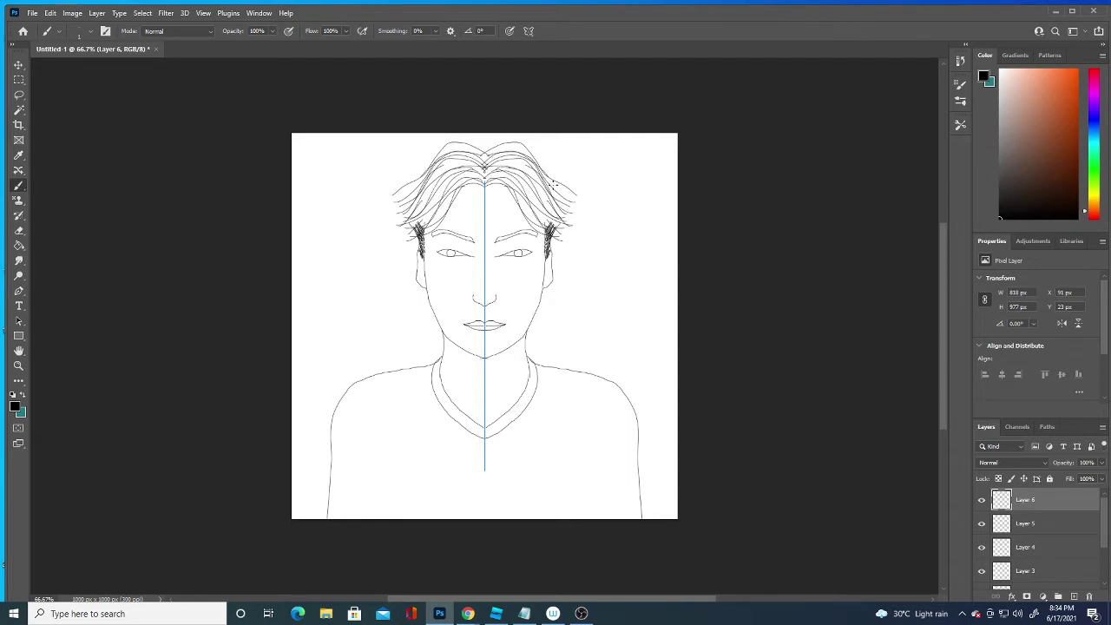
mouse_move(512, 149)
mouse_down()
mouse_move(585, 216)
mouse_move(549, 250)
mouse_up()
drag(486, 182, 566, 227)
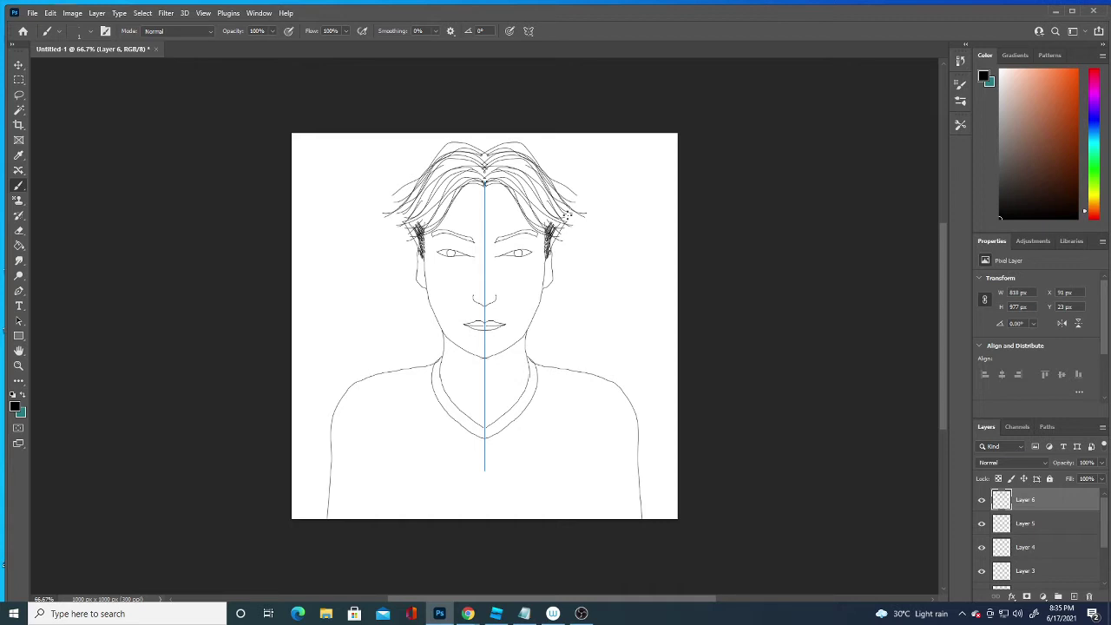
drag(482, 170, 403, 231)
drag(482, 156, 420, 189)
mouse_move(484, 157)
mouse_down()
mouse_move(534, 146)
mouse_move(592, 213)
mouse_up()
mouse_move(505, 146)
mouse_down()
mouse_move(542, 152)
mouse_move(578, 215)
mouse_up()
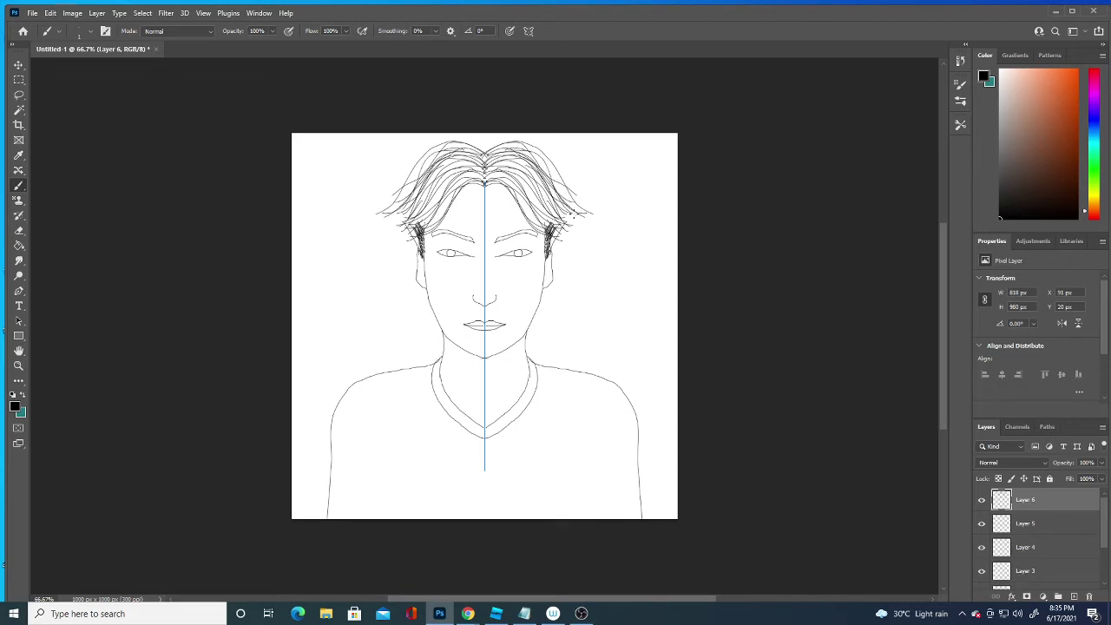
mouse_move(488, 174)
mouse_down()
mouse_move(527, 198)
mouse_move(545, 228)
mouse_move(399, 214)
mouse_move(446, 188)
mouse_move(434, 200)
mouse_up()
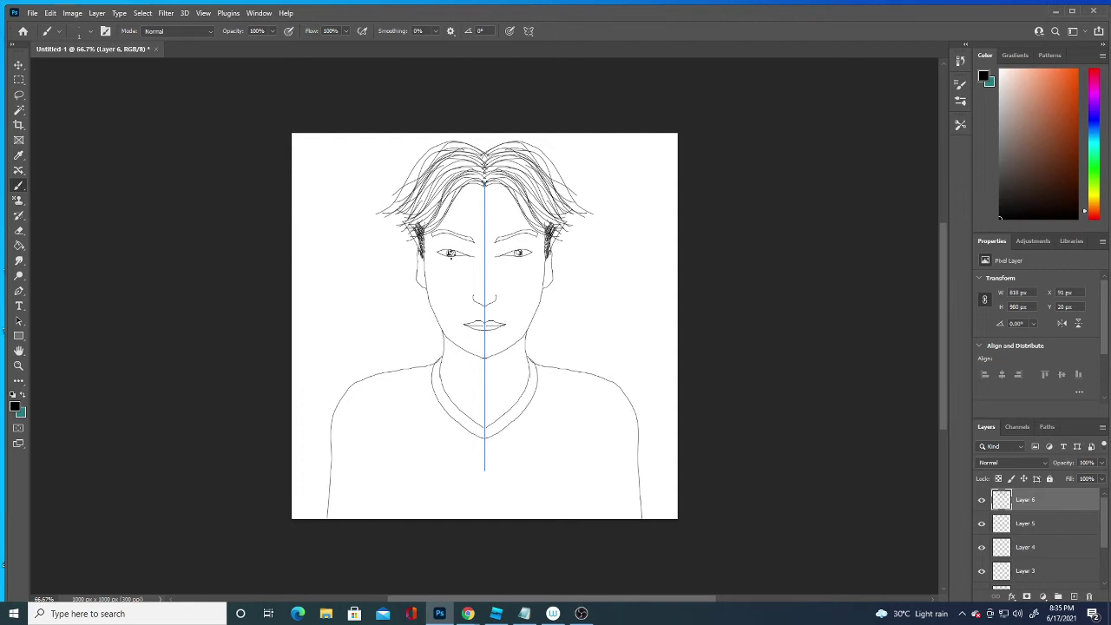
Step: Darken the pupils, add many hair strands around the crown, hairline and sides, and thicken the inner eyebrows
drag(450, 254, 451, 253)
mouse_move(500, 178)
mouse_down()
mouse_move(550, 229)
mouse_move(547, 210)
mouse_up()
mouse_move(503, 170)
mouse_down()
mouse_move(554, 206)
mouse_move(567, 208)
mouse_move(537, 165)
mouse_move(566, 184)
mouse_up()
drag(445, 179, 417, 220)
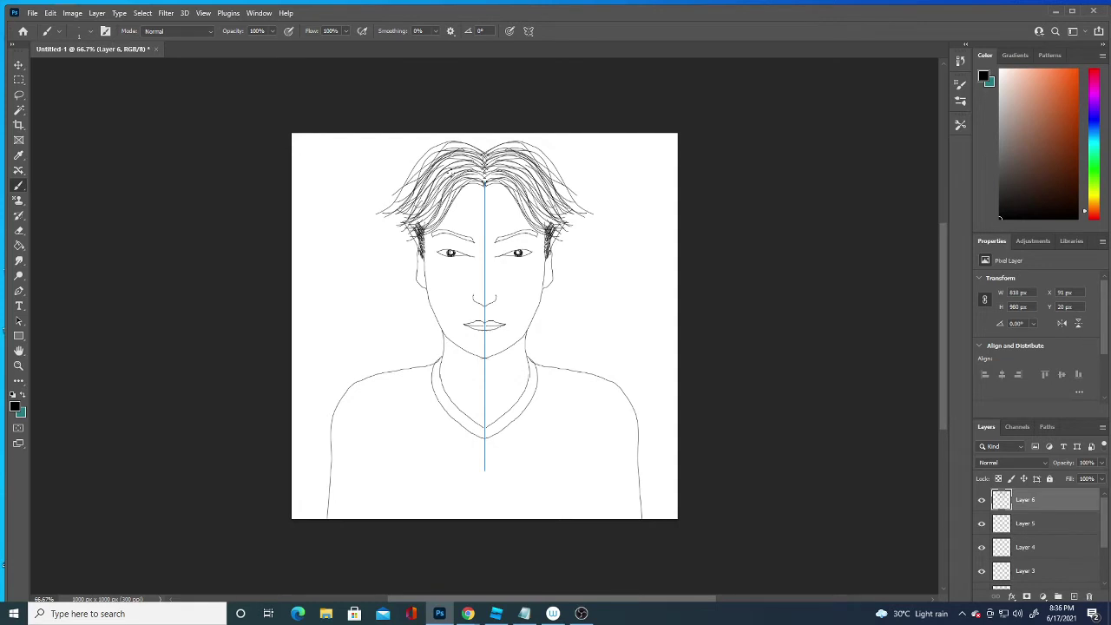
mouse_move(477, 168)
mouse_down()
mouse_move(444, 179)
mouse_move(411, 222)
mouse_move(391, 224)
mouse_up()
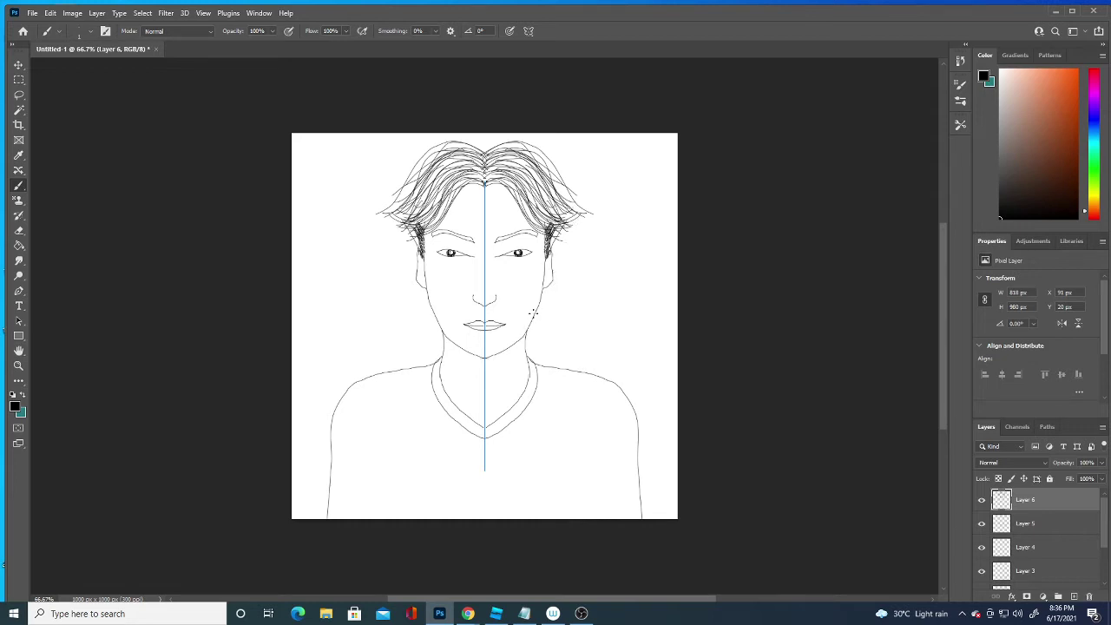
mouse_move(478, 172)
mouse_down()
mouse_move(427, 211)
mouse_move(454, 151)
mouse_move(460, 183)
mouse_move(514, 180)
mouse_move(546, 224)
mouse_up()
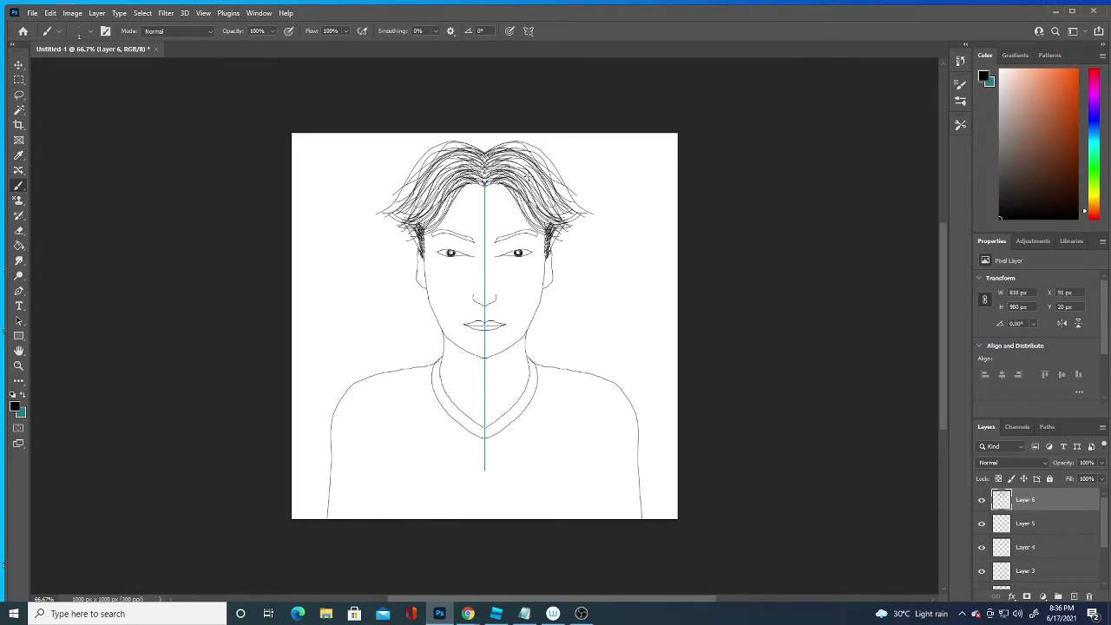
mouse_move(502, 161)
mouse_down()
mouse_move(538, 178)
mouse_move(537, 190)
mouse_move(534, 167)
mouse_up()
mouse_move(500, 149)
mouse_down()
mouse_move(534, 154)
mouse_move(530, 146)
mouse_move(516, 143)
mouse_move(524, 212)
mouse_move(564, 222)
mouse_up()
mouse_move(531, 169)
mouse_down()
mouse_move(557, 207)
mouse_move(569, 198)
mouse_move(560, 179)
mouse_move(567, 221)
mouse_move(582, 222)
mouse_move(555, 177)
mouse_up()
drag(519, 140, 552, 177)
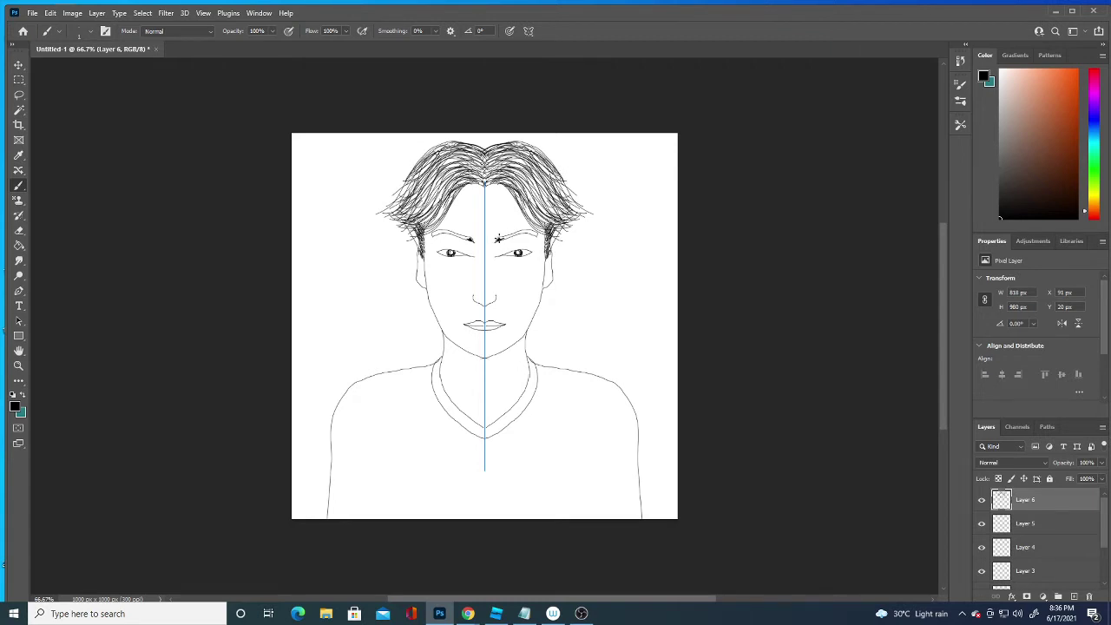
drag(498, 238, 530, 231)
Step: Bring OBS forward briefly, then minimise it to show the Photoshop sketch again
click(581, 612)
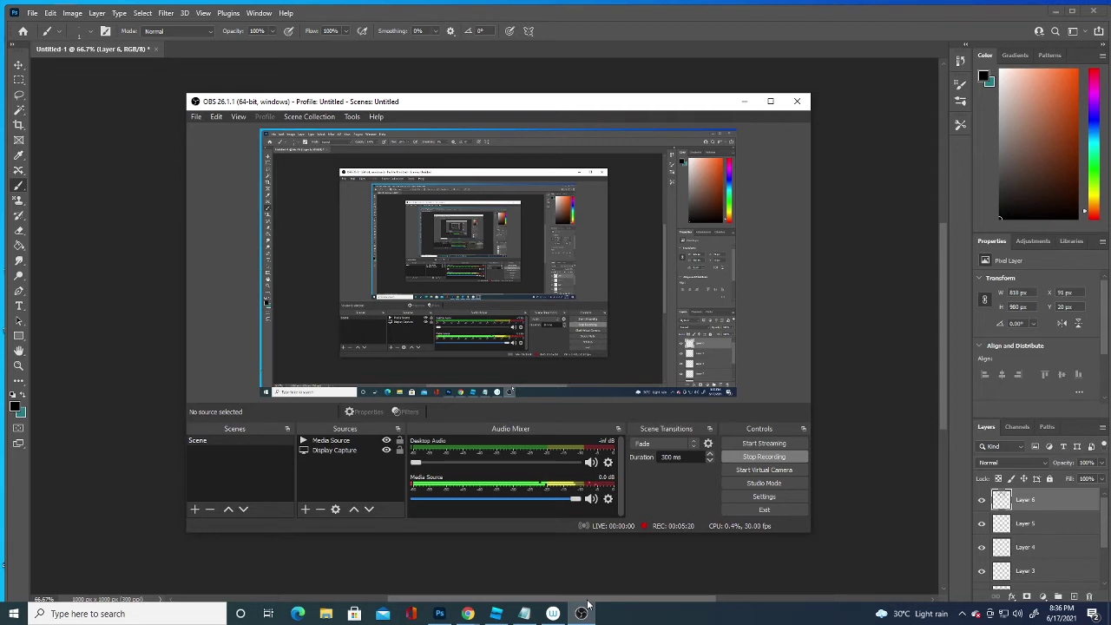
click(852, 396)
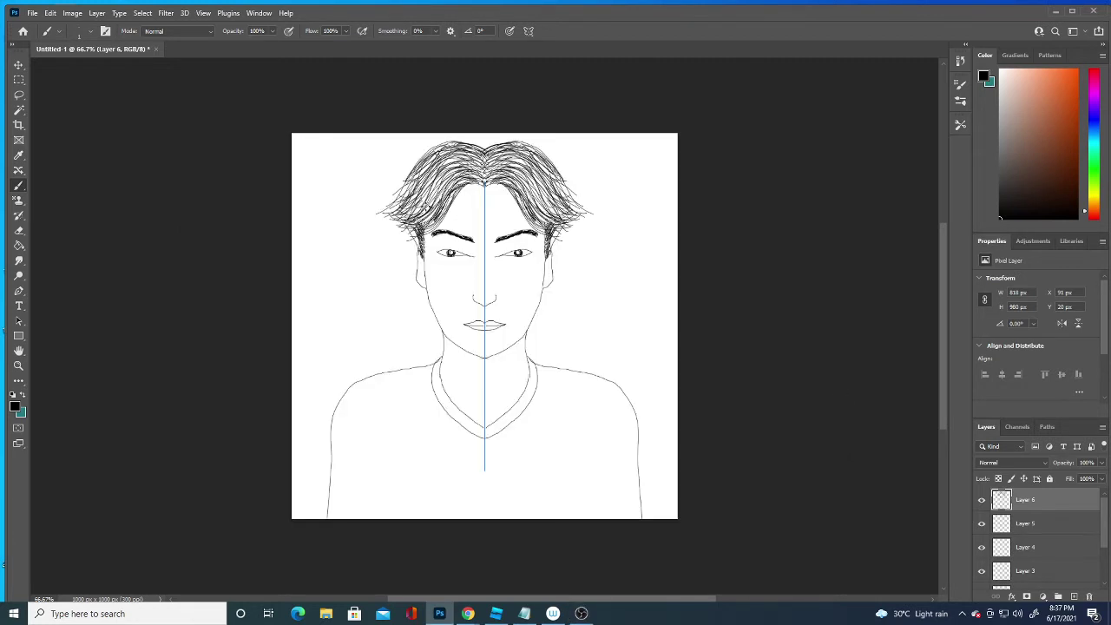
Step: Draw extra fine mirrored hair strands along the hairline
mouse_move(439, 184)
mouse_down()
mouse_move(420, 210)
mouse_move(409, 200)
mouse_move(416, 215)
mouse_move(421, 198)
mouse_up()
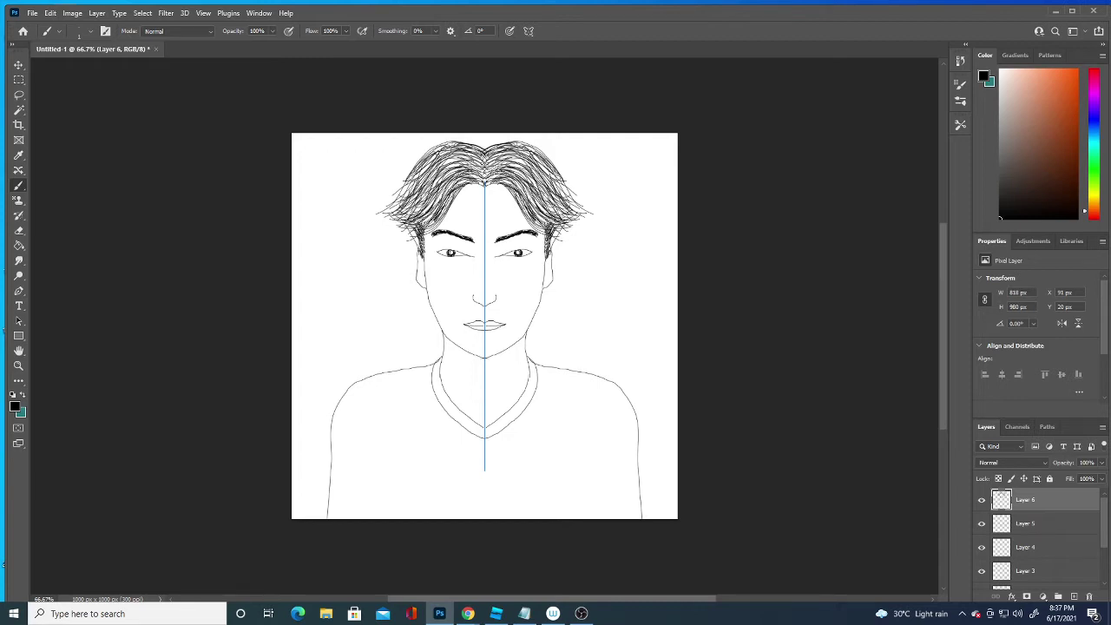
mouse_move(463, 169)
mouse_down()
mouse_move(422, 182)
mouse_move(422, 240)
mouse_up()
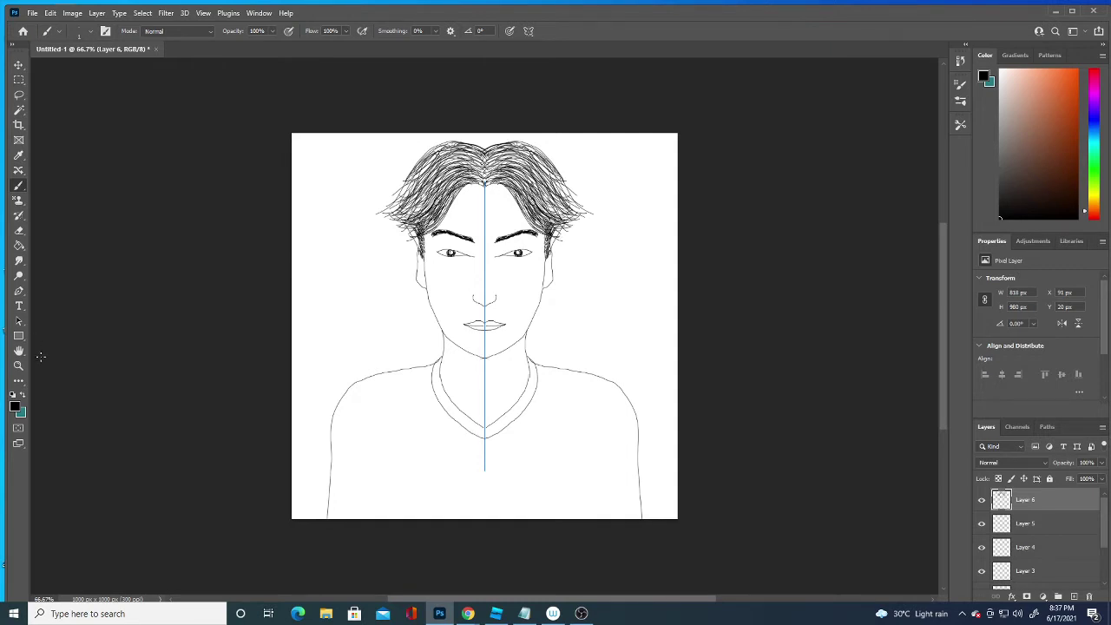
Step: On a new layer above Layer 5, bucket-fill the whole canvas with skin tone #cda896
click(1044, 528)
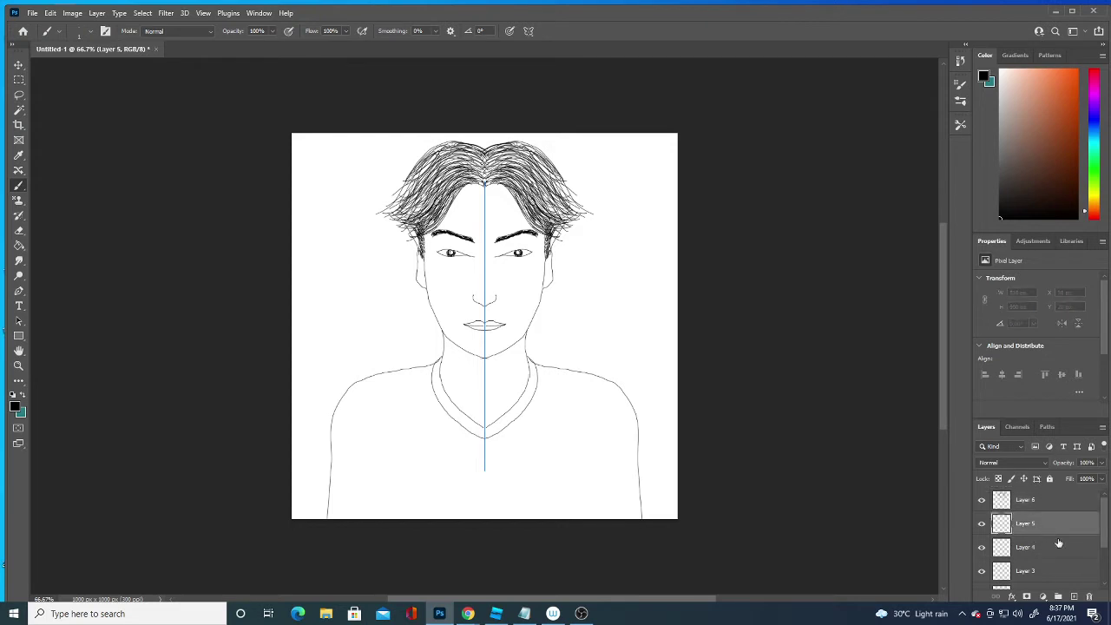
click(1075, 597)
click(18, 246)
click(14, 406)
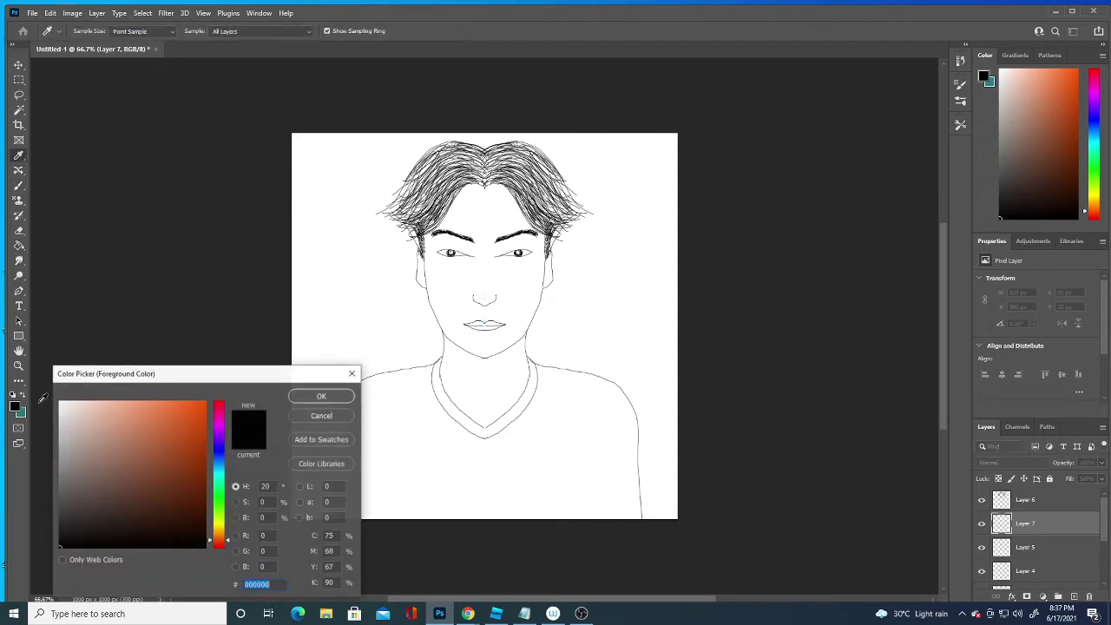
click(98, 430)
click(320, 396)
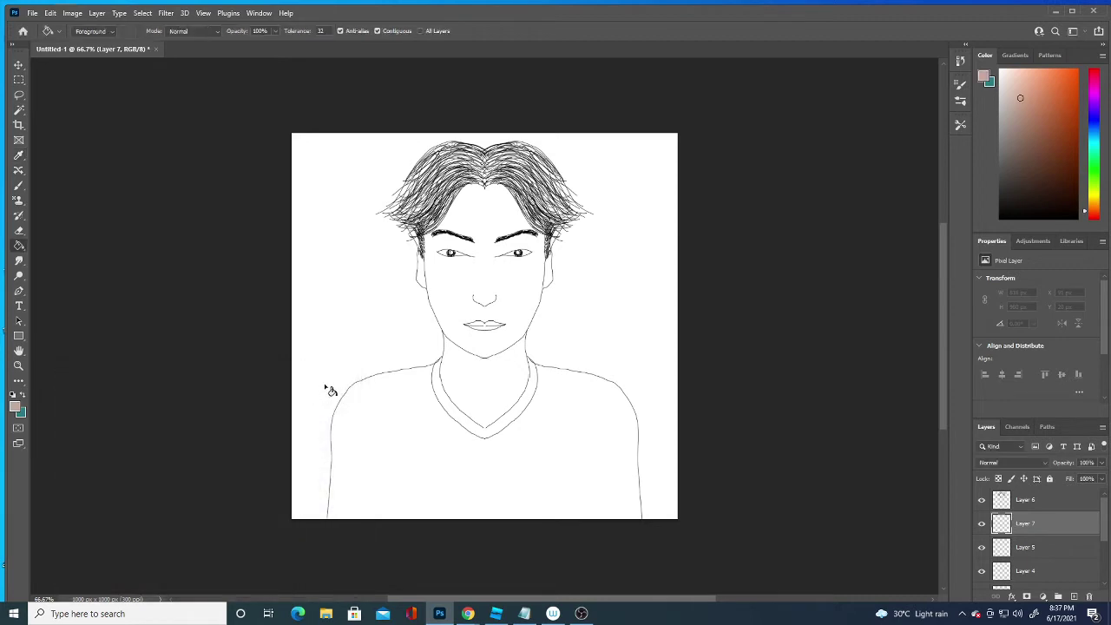
click(609, 311)
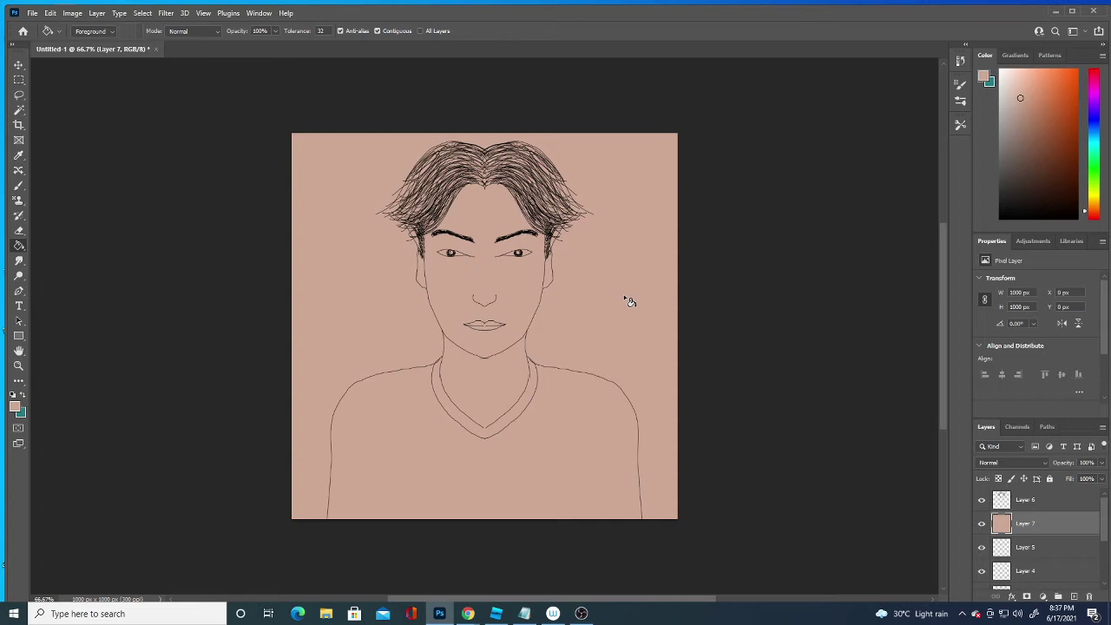
Step: With an 80 px eraser, remove the skin fill from the corners, canvas sides and beside the ears
click(19, 230)
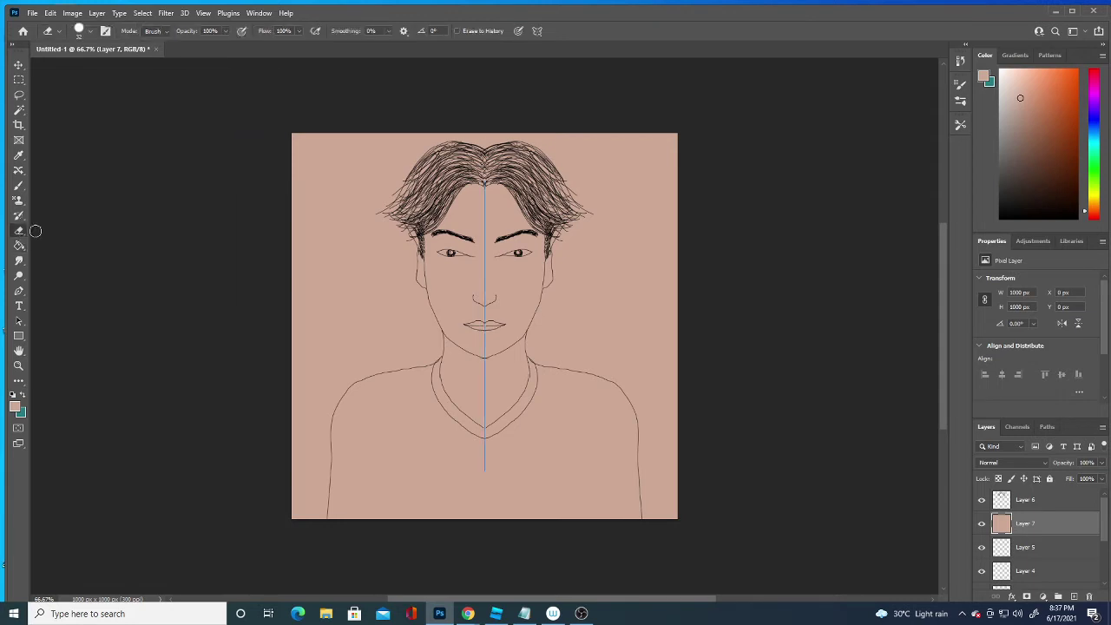
mouse_move(304, 186)
mouse_down()
mouse_move(304, 200)
mouse_move(309, 120)
mouse_move(296, 278)
mouse_up()
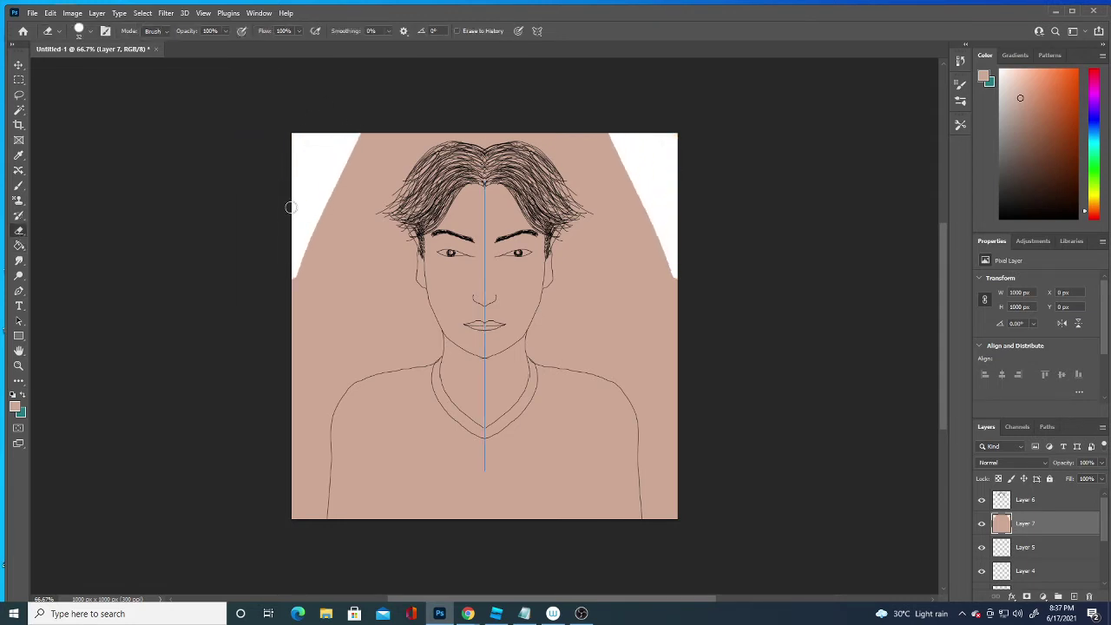
click(91, 32)
drag(85, 72, 100, 71)
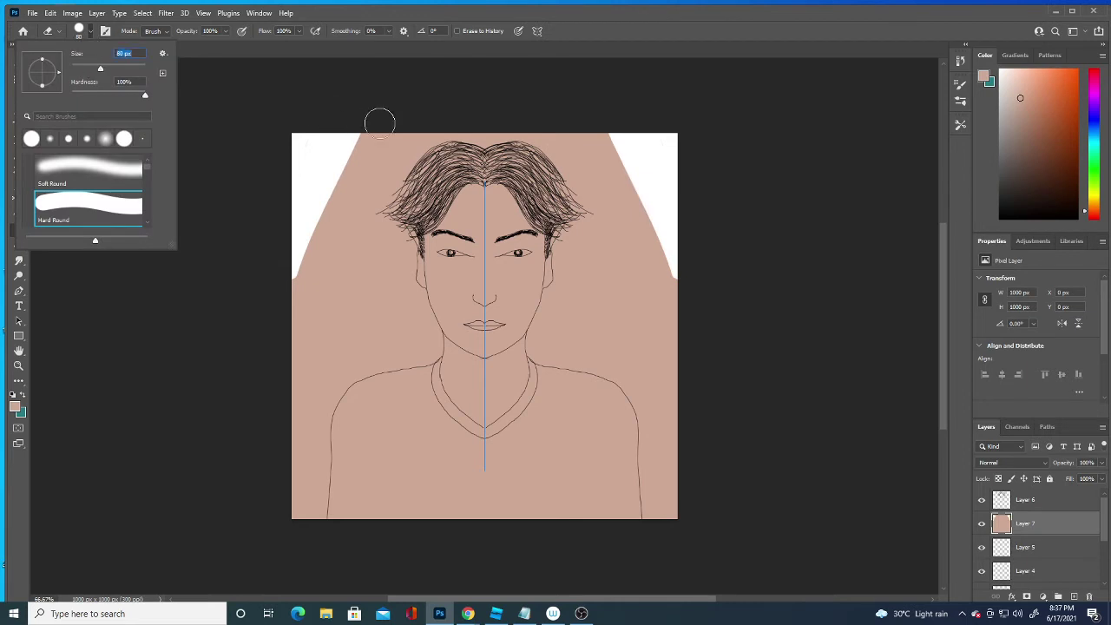
mouse_move(377, 118)
mouse_down()
mouse_move(290, 342)
mouse_move(296, 507)
mouse_move(343, 425)
mouse_move(396, 509)
mouse_move(354, 498)
mouse_move(528, 498)
mouse_move(503, 482)
mouse_move(478, 486)
mouse_move(489, 454)
mouse_move(566, 397)
mouse_move(520, 437)
mouse_move(483, 446)
mouse_move(541, 395)
mouse_move(548, 364)
mouse_move(531, 406)
mouse_move(555, 343)
mouse_move(573, 403)
mouse_move(561, 429)
mouse_move(654, 401)
mouse_move(595, 319)
mouse_move(605, 278)
mouse_move(555, 329)
mouse_move(619, 168)
mouse_move(619, 255)
mouse_move(590, 238)
mouse_move(585, 144)
mouse_move(526, 123)
mouse_move(587, 173)
mouse_move(556, 144)
mouse_move(478, 130)
mouse_up()
mouse_move(542, 155)
mouse_down()
mouse_move(567, 280)
mouse_move(570, 250)
mouse_move(583, 265)
mouse_move(570, 297)
mouse_move(575, 275)
mouse_up()
Step: Shrink the eraser to 36 px and clean stray skin colour beside the jaw
click(91, 31)
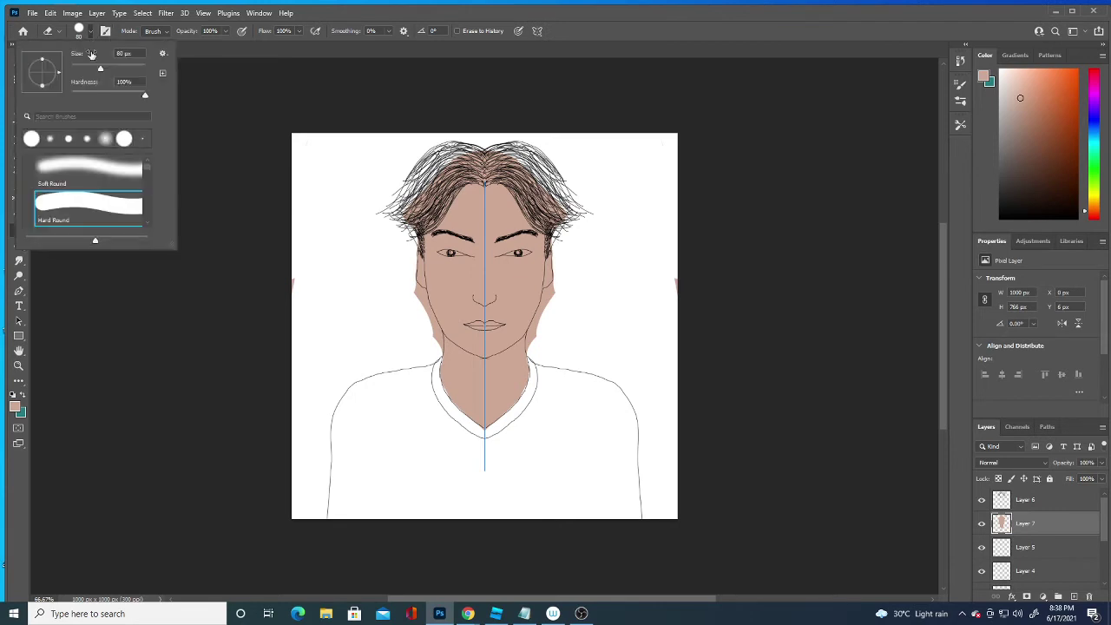
drag(88, 66, 82, 65)
click(531, 330)
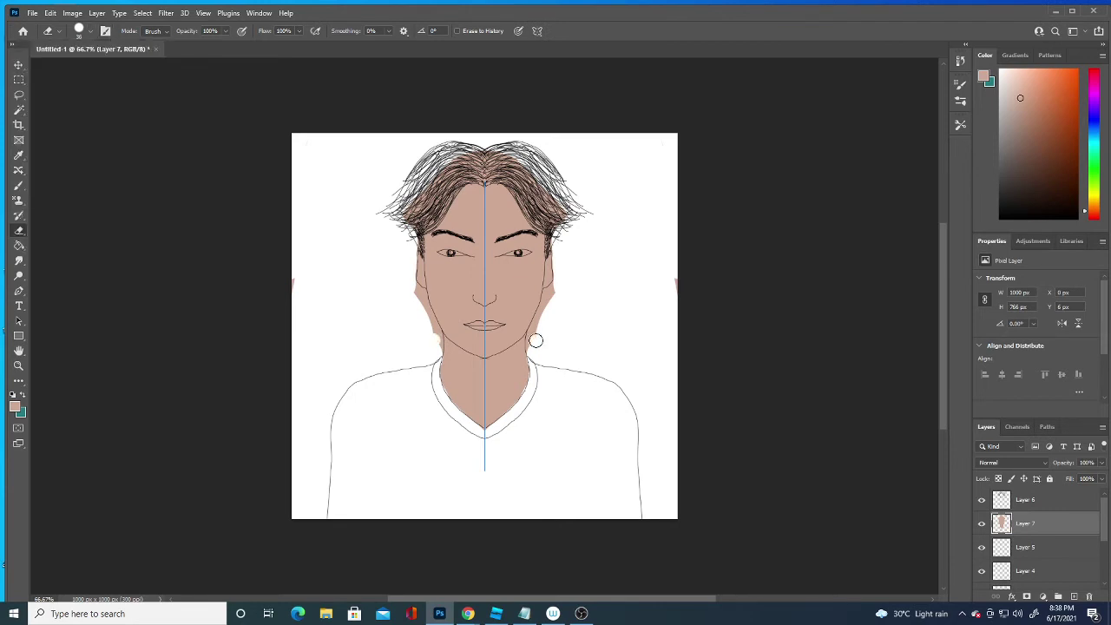
mouse_move(530, 337)
mouse_down()
mouse_move(530, 347)
mouse_move(551, 290)
mouse_up()
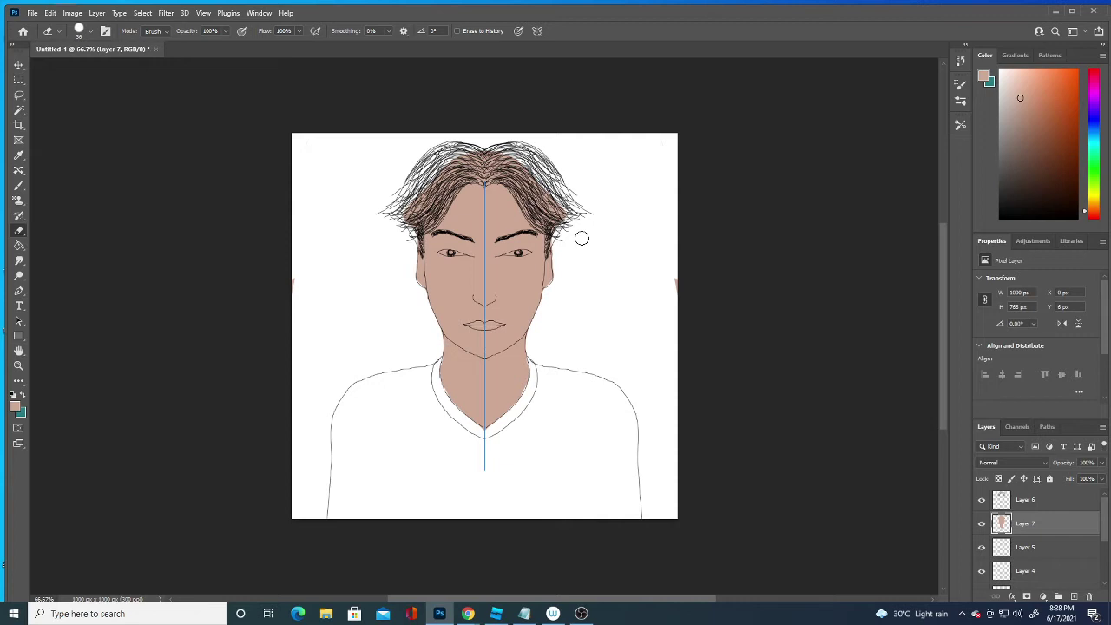
Step: Set the foreground colour to light blue #96cbcd and add new Layer 8
click(16, 406)
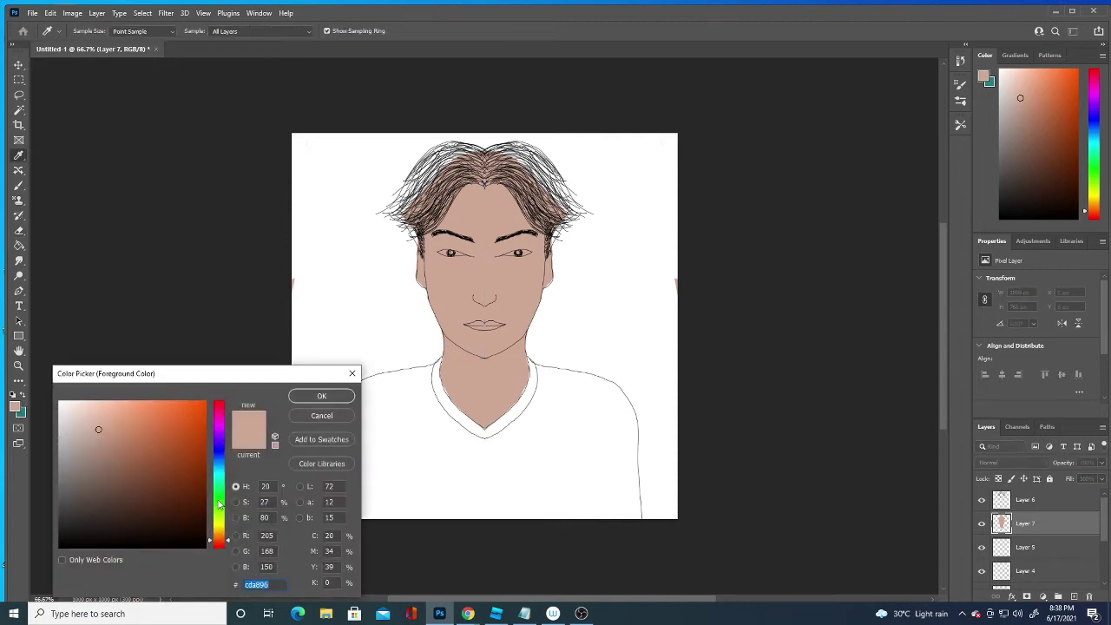
drag(219, 507, 222, 452)
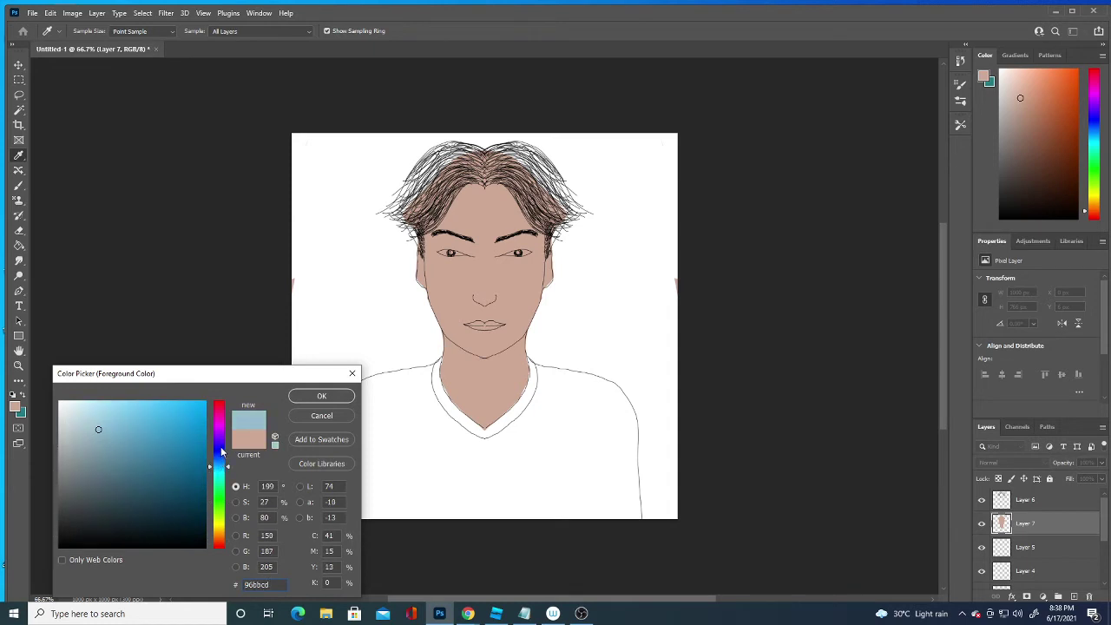
click(322, 397)
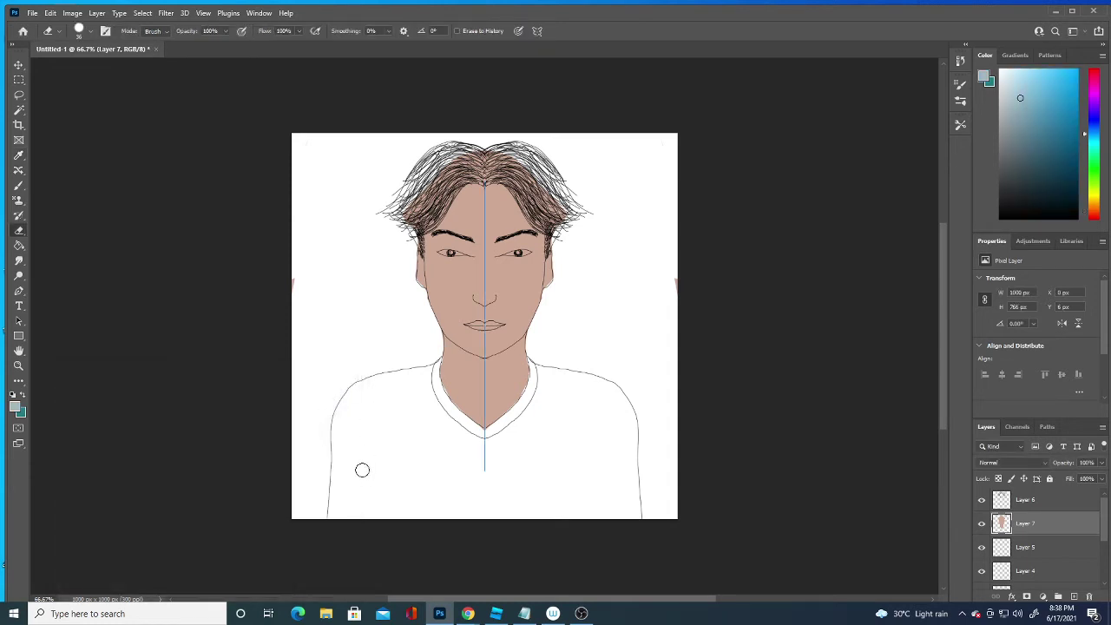
click(1074, 597)
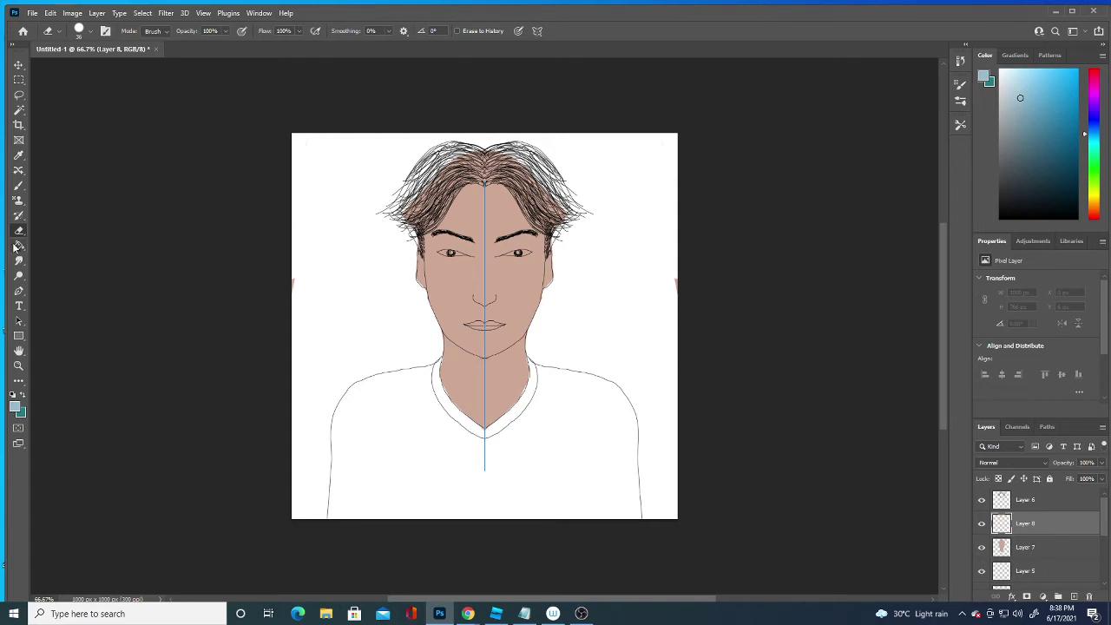
Step: Paint the shirt and both shoulders light blue with a 70 px brush
key(b)
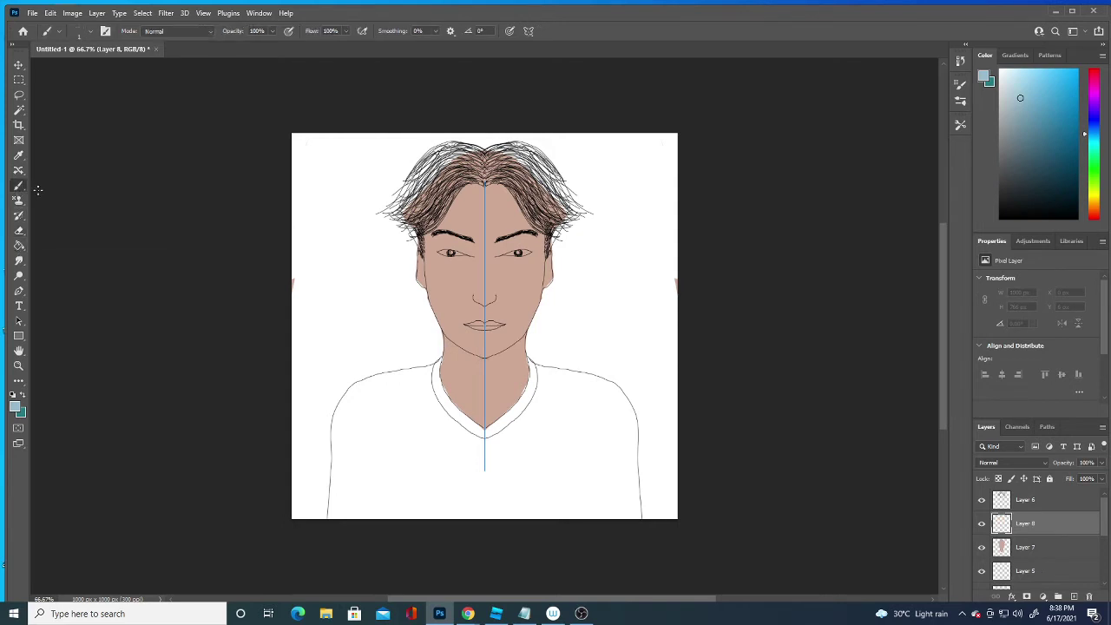
drag(378, 499, 382, 439)
click(85, 30)
drag(85, 69, 99, 66)
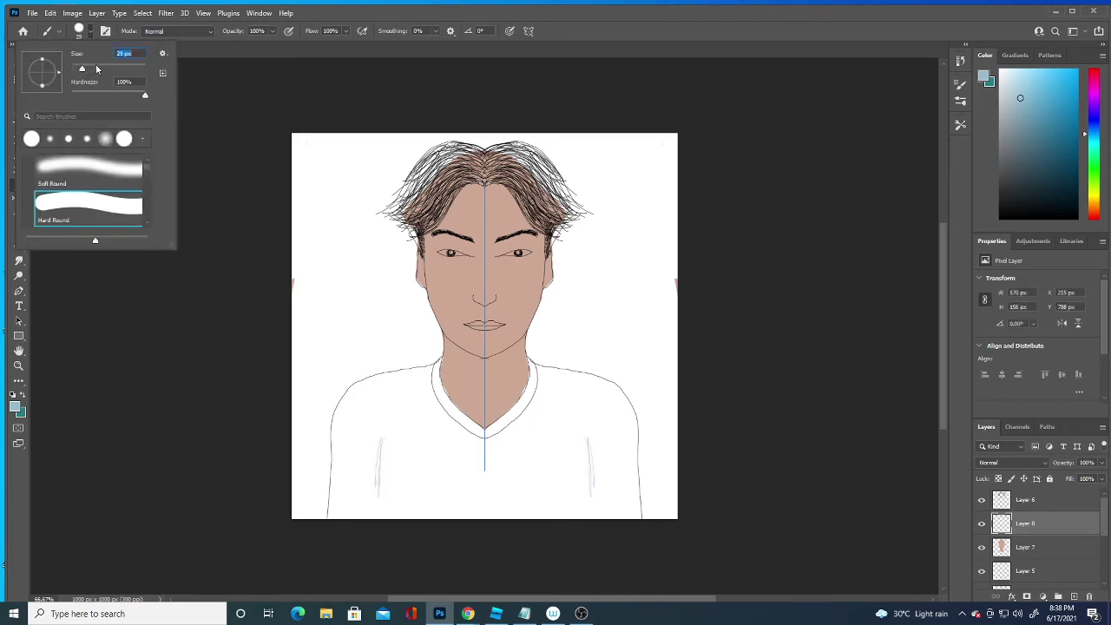
drag(391, 450, 342, 515)
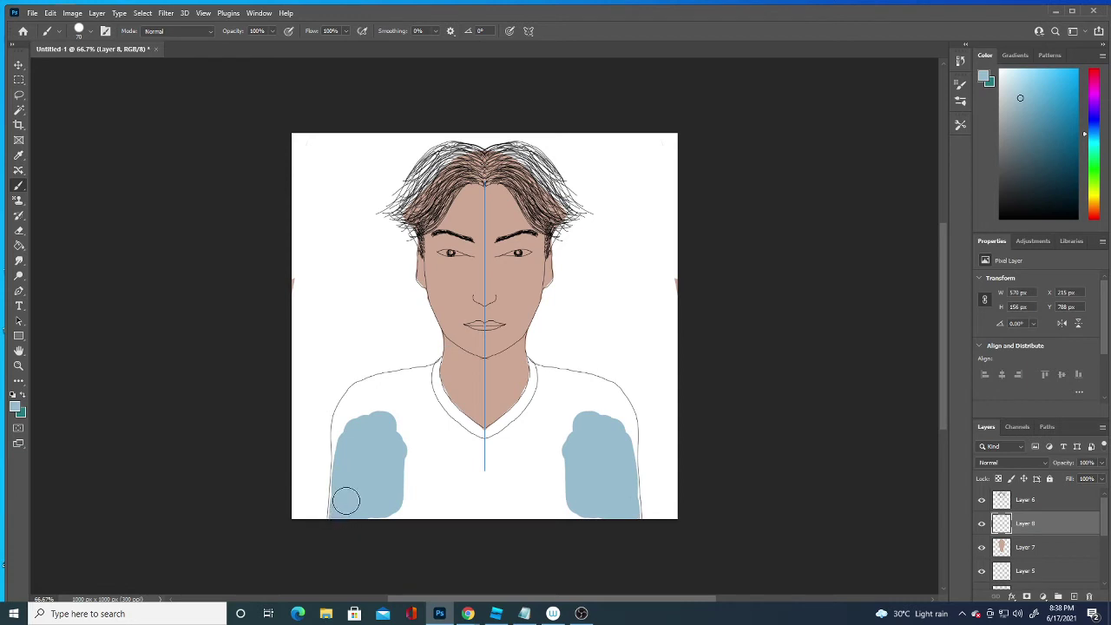
mouse_move(354, 442)
mouse_down()
mouse_move(359, 408)
mouse_move(389, 503)
mouse_move(431, 478)
mouse_move(468, 481)
mouse_move(546, 408)
mouse_move(538, 481)
mouse_move(553, 426)
mouse_move(541, 421)
mouse_move(543, 402)
mouse_move(533, 421)
mouse_up()
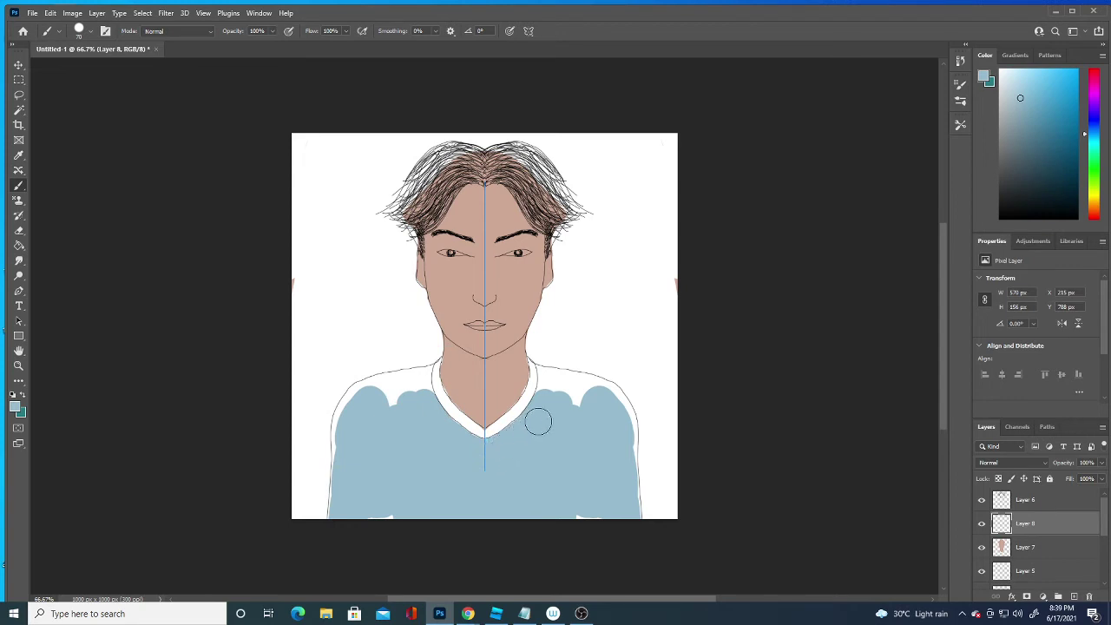
drag(537, 422, 555, 384)
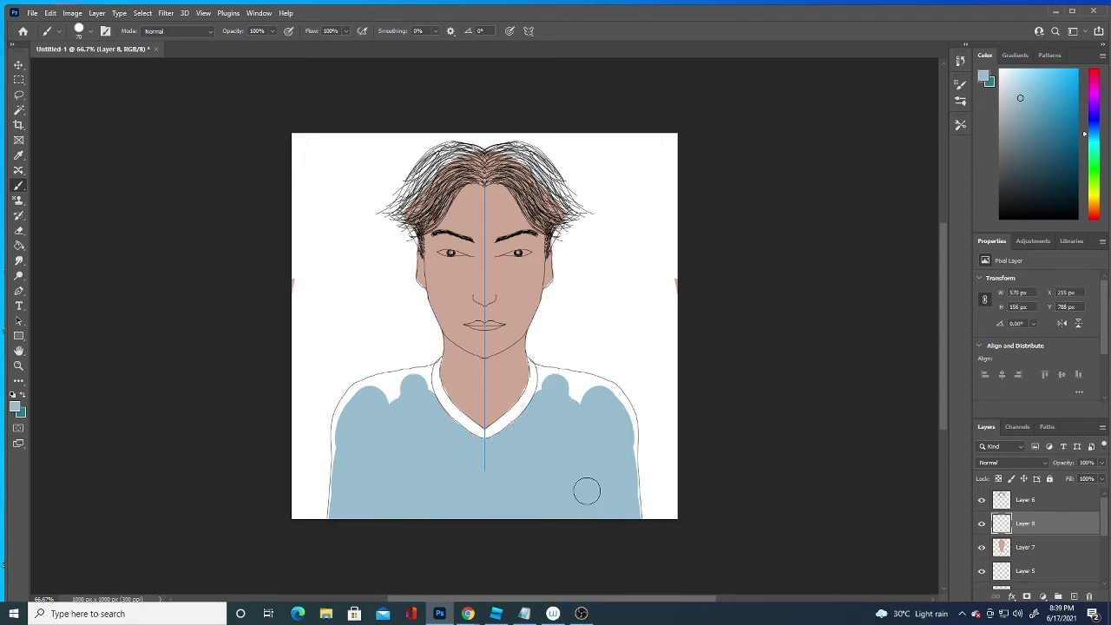
mouse_move(369, 433)
mouse_down()
mouse_move(347, 449)
mouse_move(347, 429)
mouse_move(392, 398)
mouse_move(348, 440)
mouse_move(341, 507)
mouse_move(348, 413)
mouse_move(372, 389)
mouse_move(362, 392)
mouse_up()
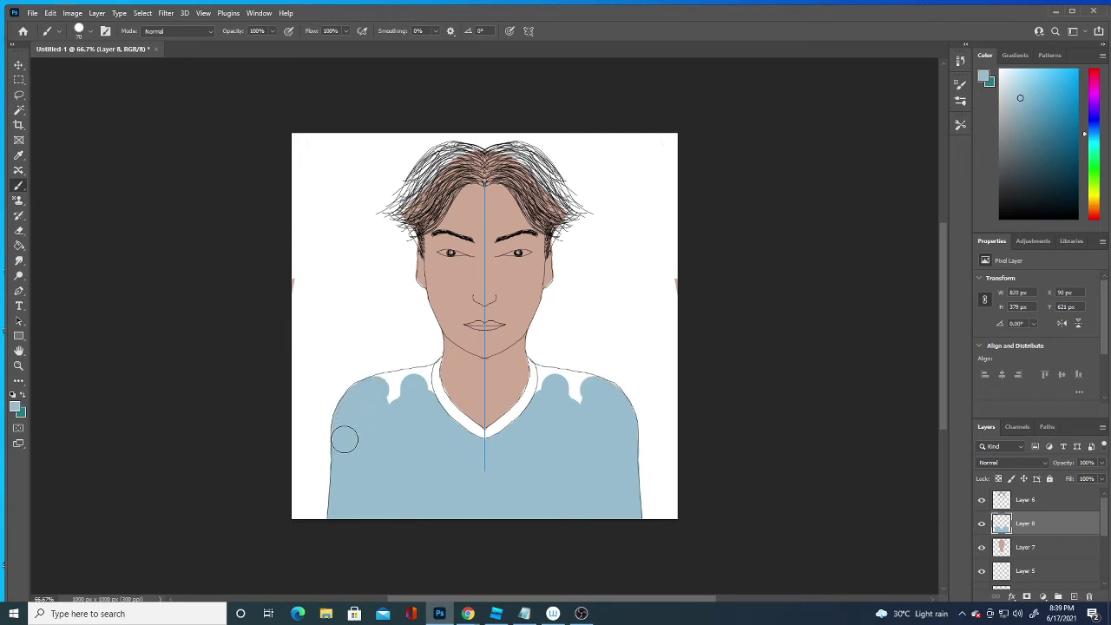
mouse_move(345, 439)
mouse_down()
mouse_move(387, 392)
mouse_move(400, 394)
mouse_move(360, 397)
mouse_up()
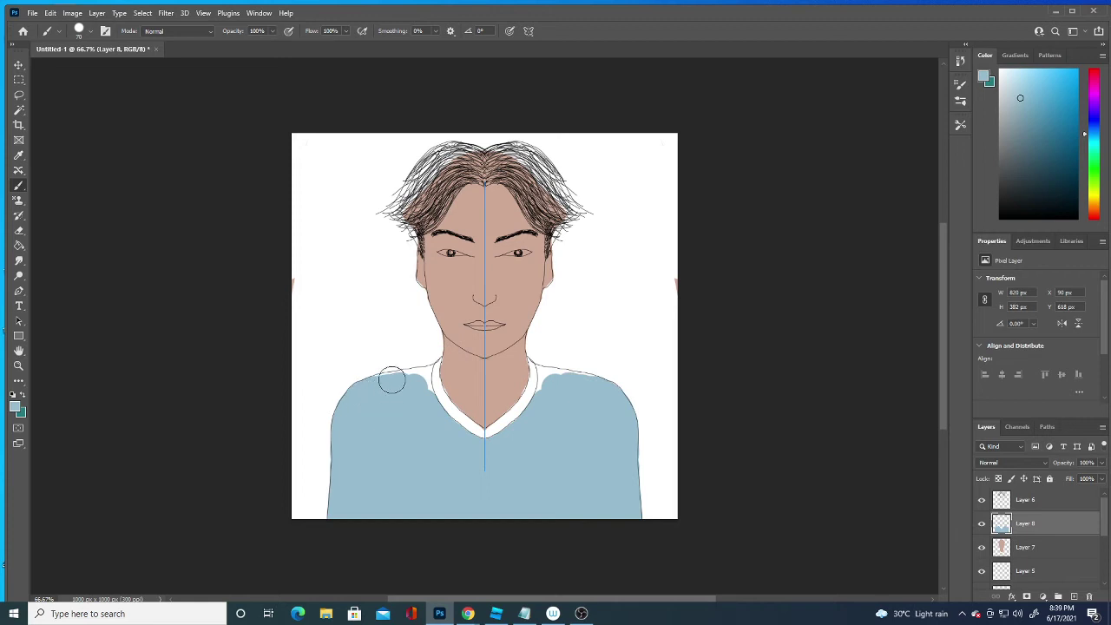
Step: Fill the neckline gaps with a 26 px brush, then set 4 px and select Layer 9
click(90, 31)
drag(83, 68, 79, 68)
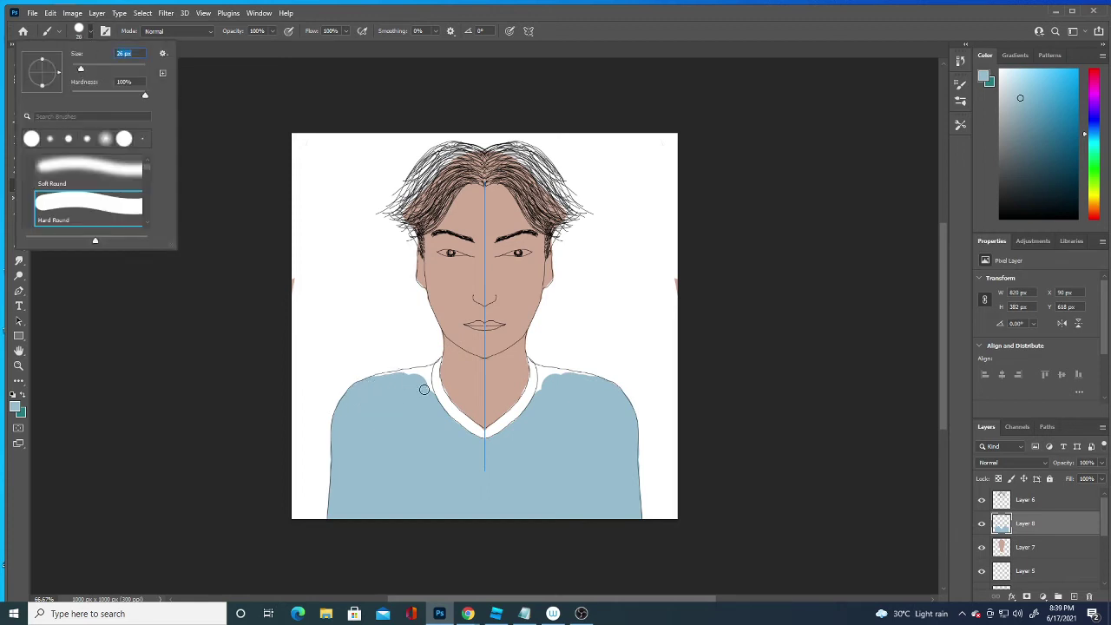
click(424, 389)
mouse_move(428, 392)
mouse_down()
mouse_move(428, 371)
mouse_move(375, 382)
mouse_up()
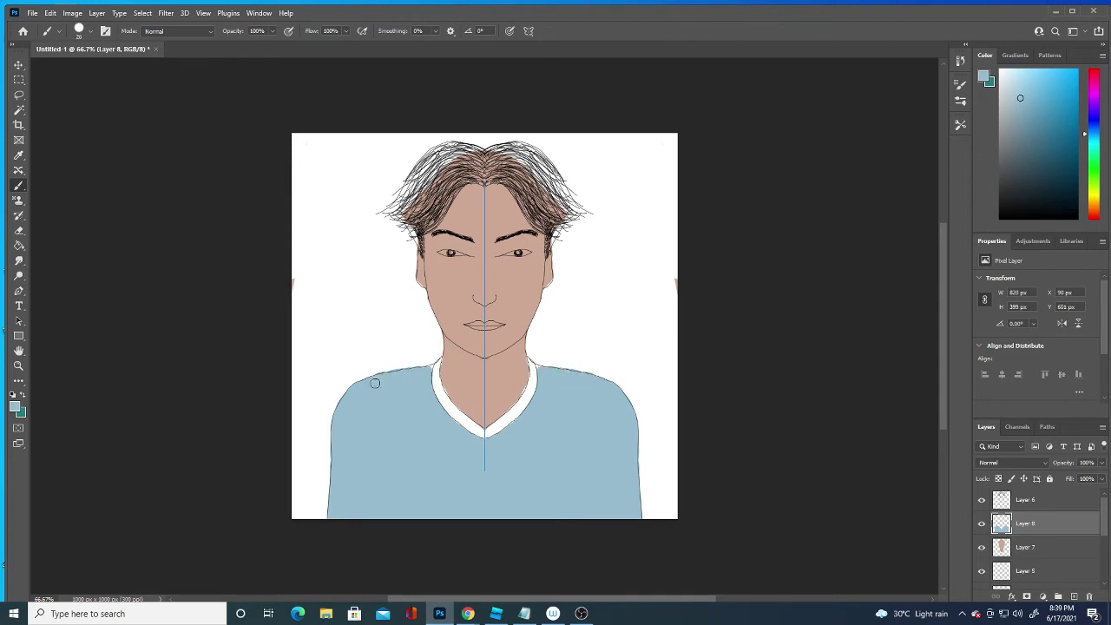
click(91, 31)
drag(80, 69, 71, 71)
click(428, 365)
click(1051, 571)
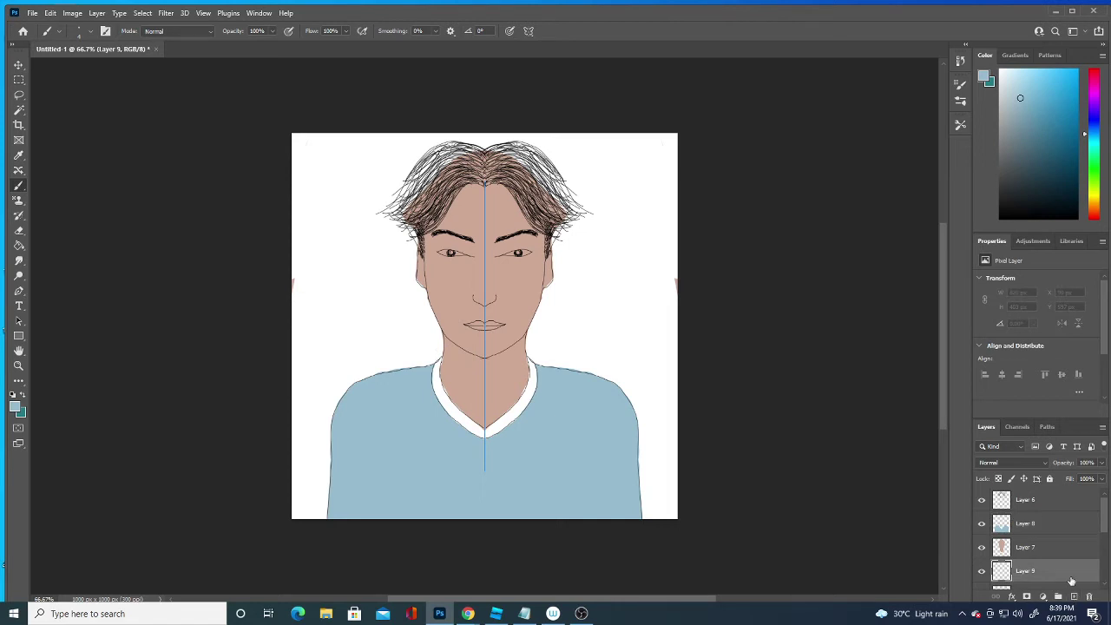
Step: Fill the background on Layer 9 with dark teal using the Paint Bucket
click(18, 154)
click(14, 406)
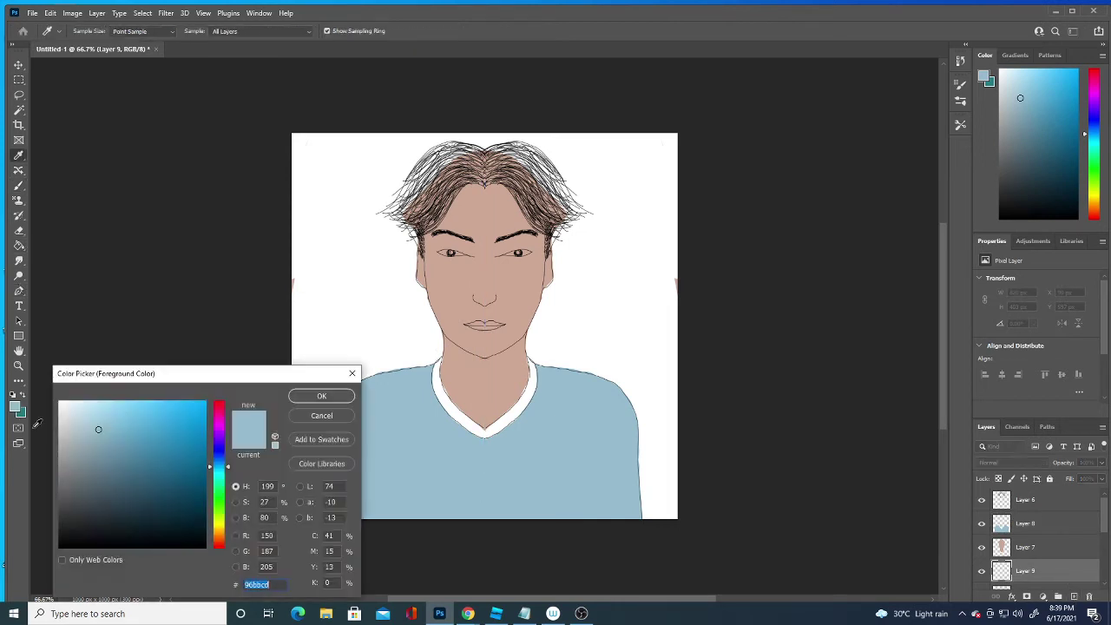
click(161, 479)
key(g)
click(321, 396)
click(325, 400)
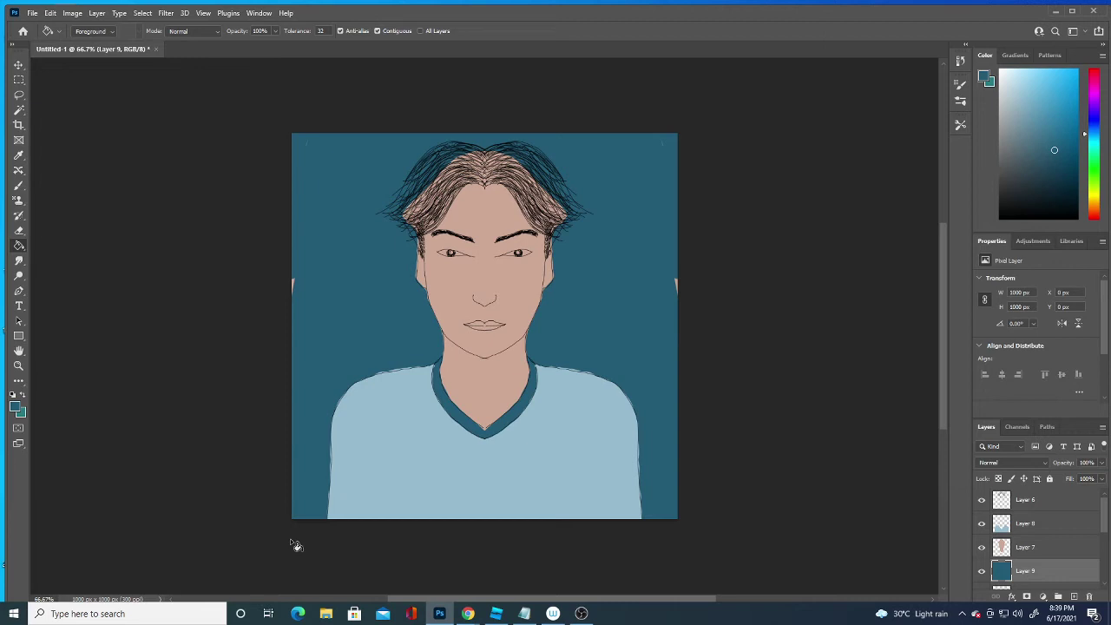
Step: Set the foreground colour to bright green #12cc61
click(17, 412)
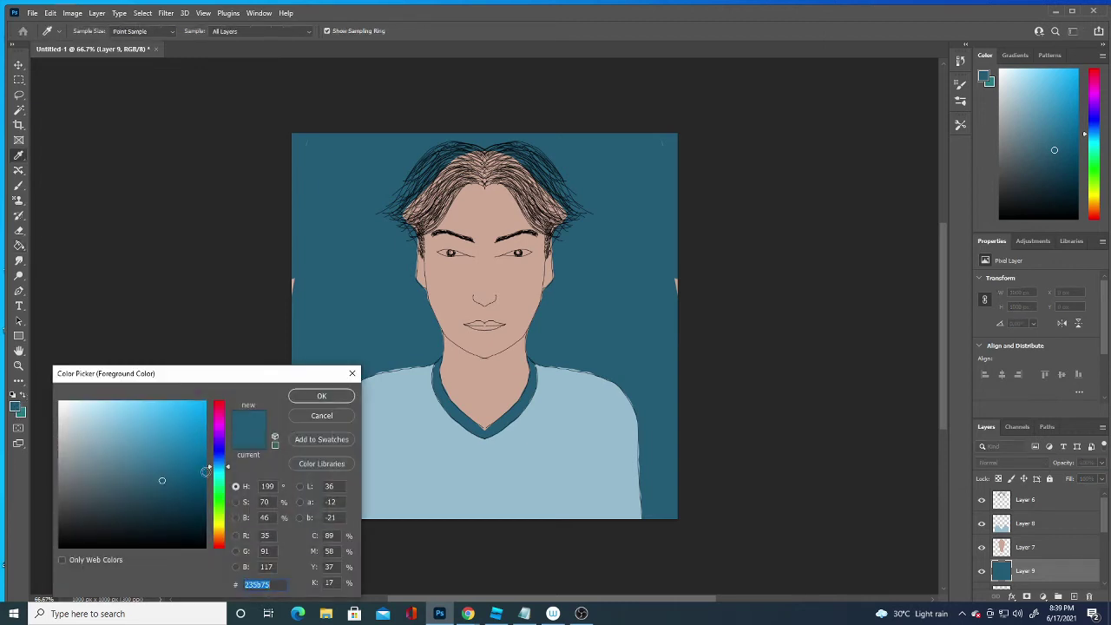
drag(208, 471, 210, 487)
click(193, 429)
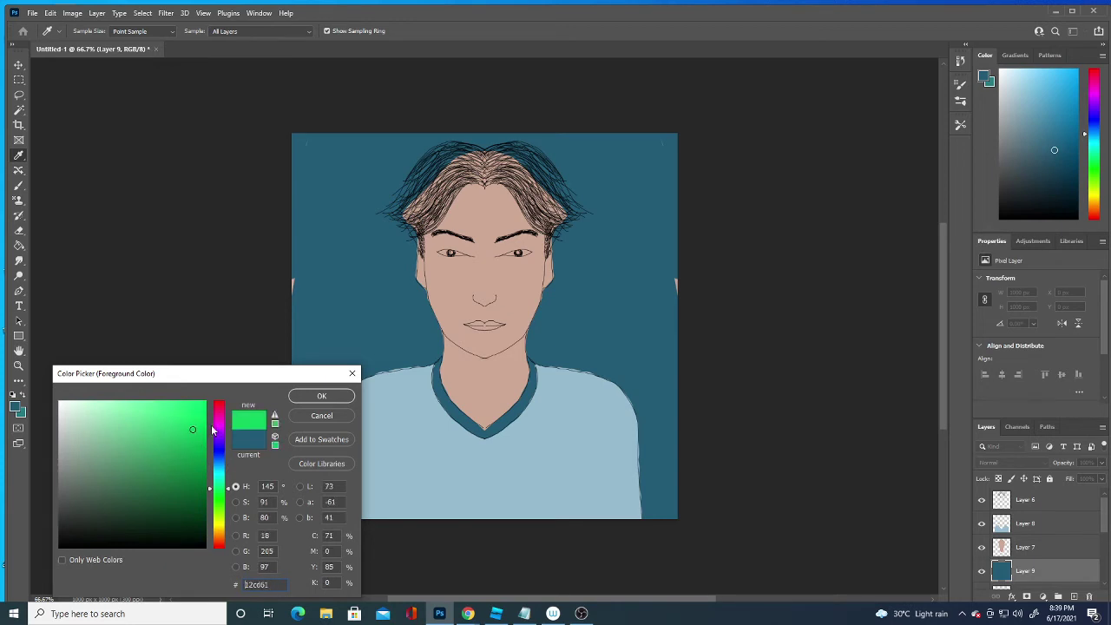
click(321, 395)
Step: Add new Layer 10 and choose the mirrored brush preset at 37 px
key(g)
click(1074, 596)
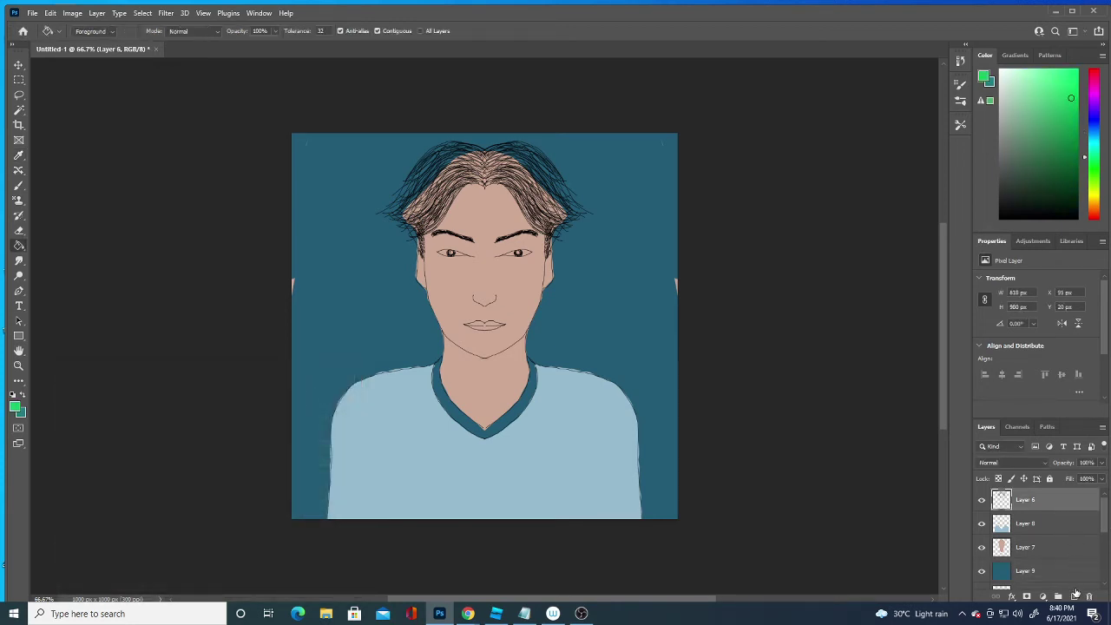
click(59, 32)
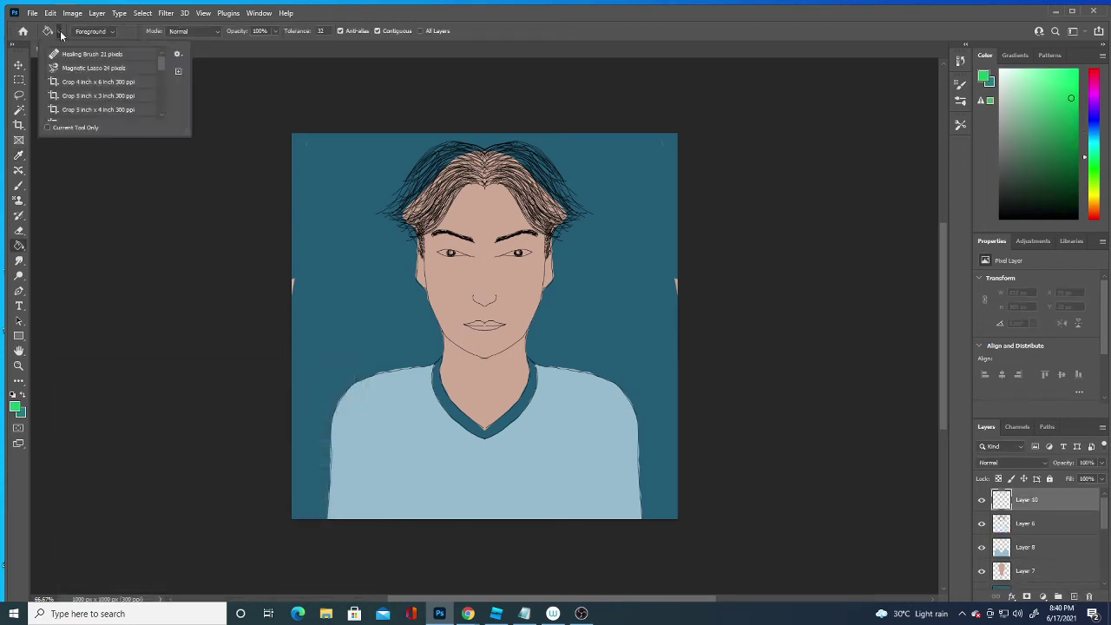
click(82, 186)
click(19, 185)
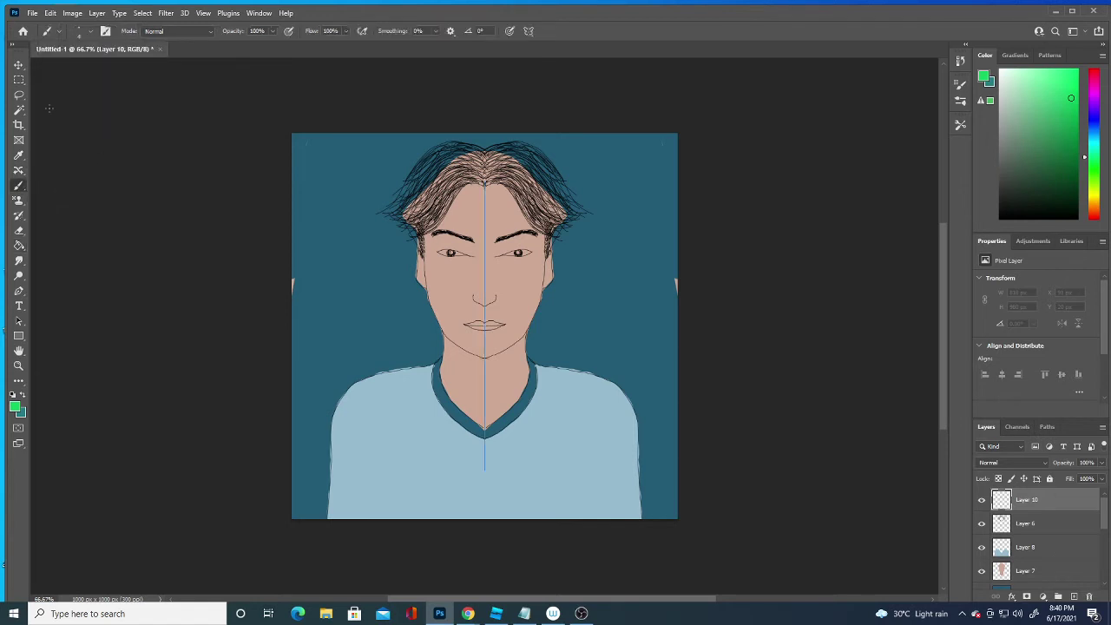
click(89, 35)
drag(91, 71, 96, 71)
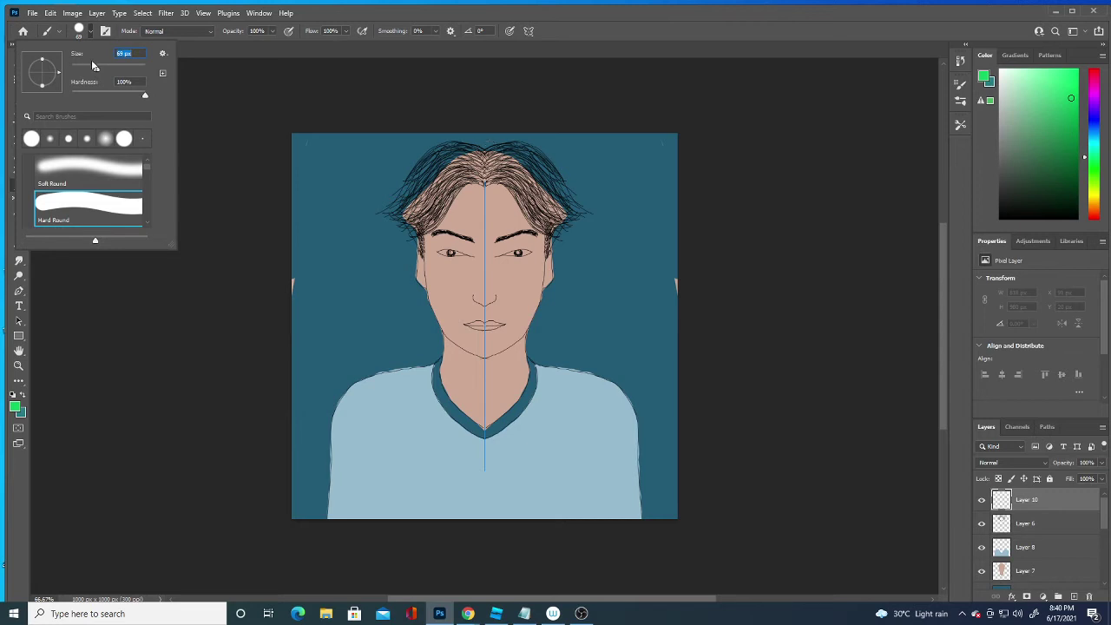
drag(81, 68, 79, 68)
Step: Paint mirrored green across the hair, undoing an initial test stroke
mouse_move(491, 176)
mouse_down()
mouse_move(517, 181)
mouse_move(475, 179)
mouse_up()
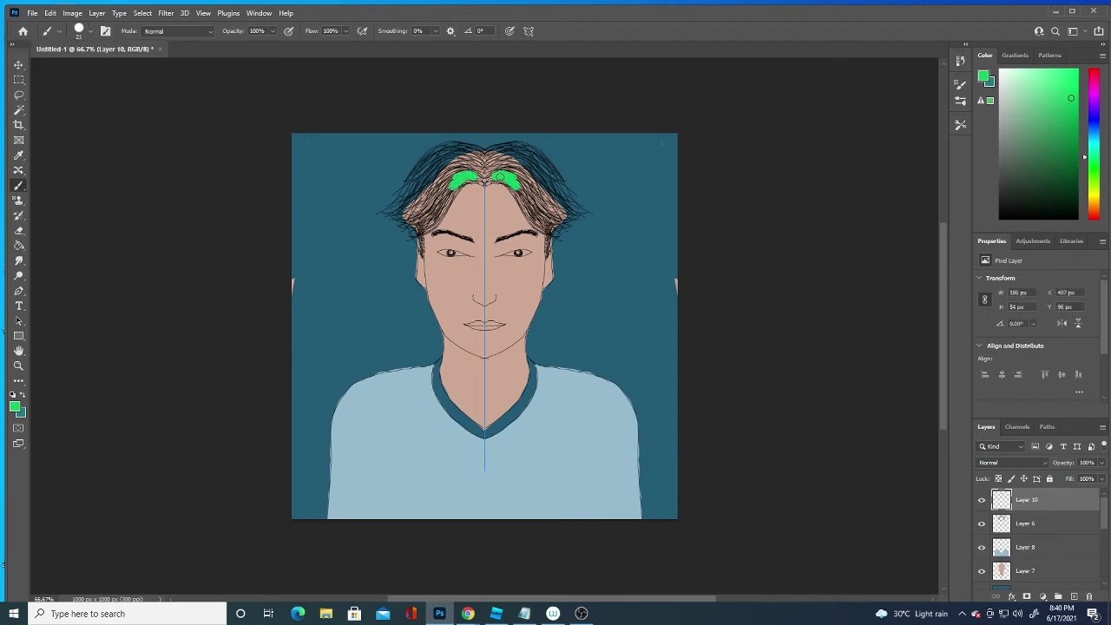
click(88, 35)
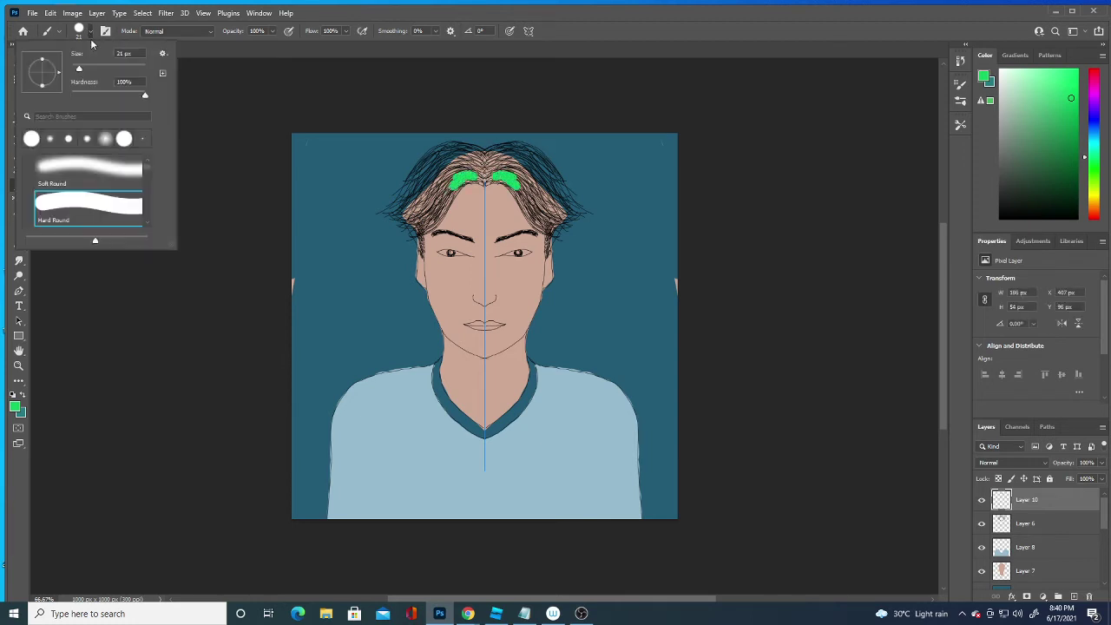
drag(80, 69, 75, 66)
key(ctrl+z)
key(ctrl+z)
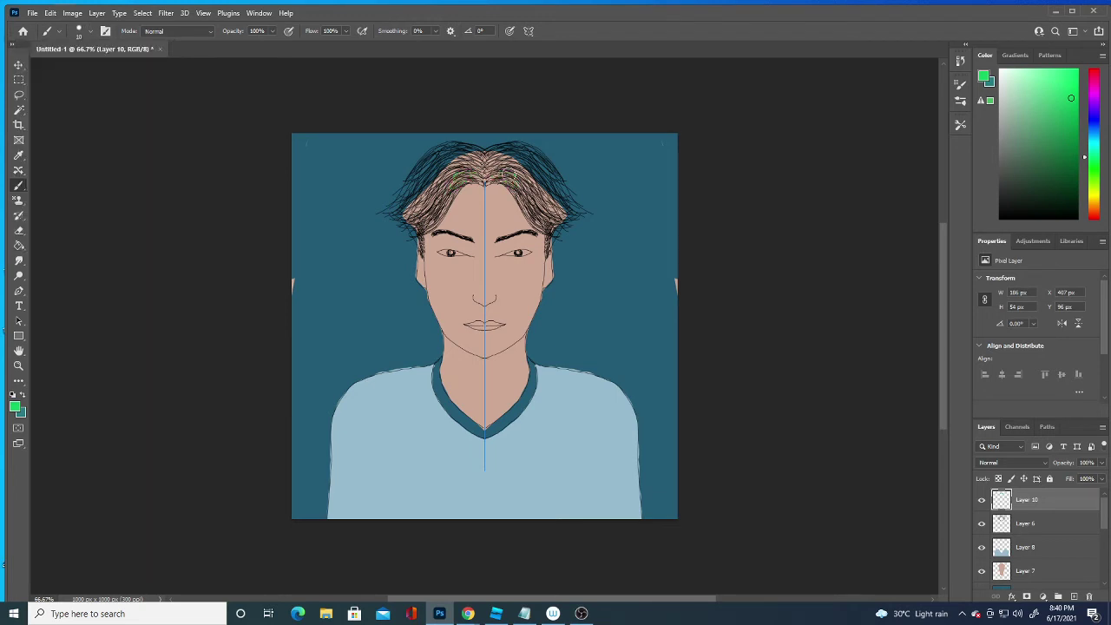
mouse_move(431, 214)
mouse_down()
mouse_move(448, 172)
mouse_move(553, 218)
mouse_up()
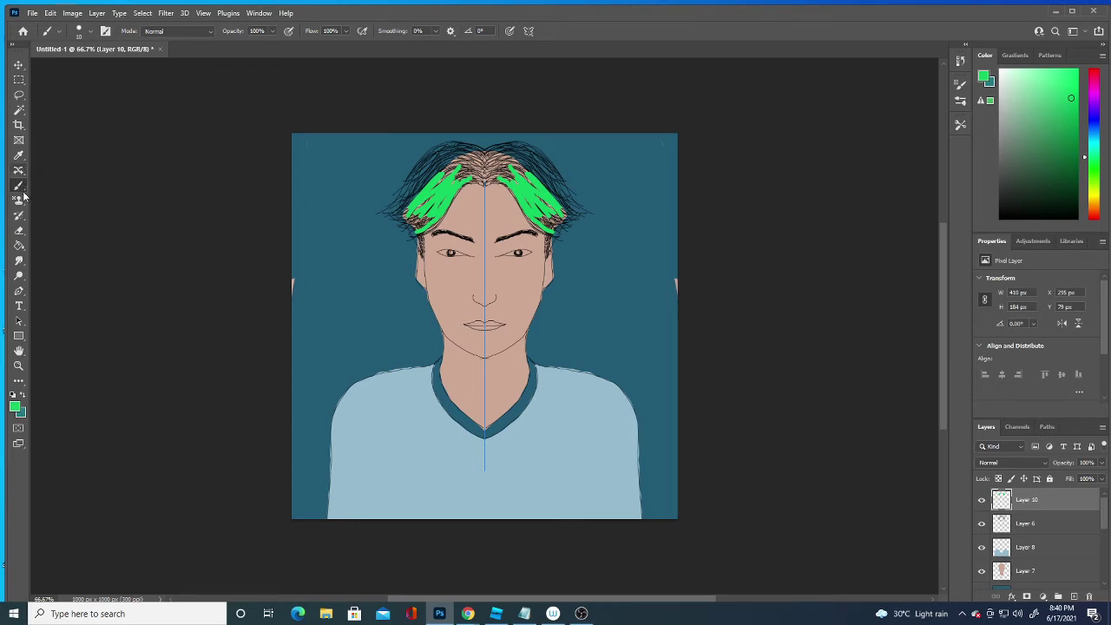
Step: Switch to a slightly different green and cover the rest of the hair on both sides
click(14, 404)
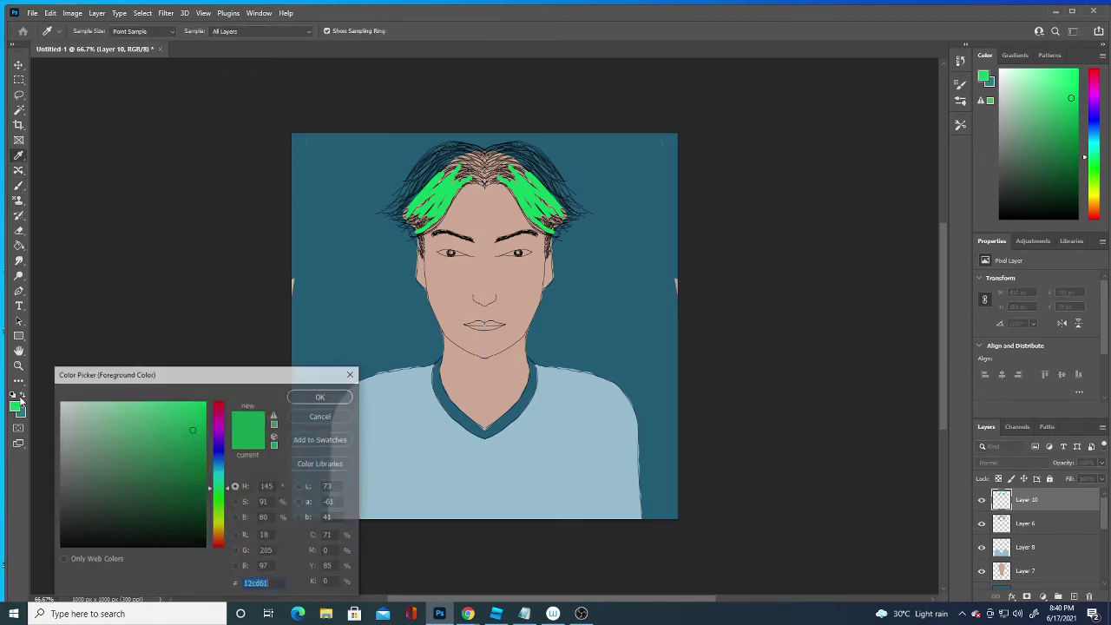
click(196, 461)
click(321, 396)
mouse_move(403, 208)
mouse_down()
mouse_move(426, 166)
mouse_move(479, 181)
mouse_move(529, 149)
mouse_up()
mouse_move(462, 167)
mouse_down()
mouse_move(449, 160)
mouse_move(401, 188)
mouse_move(425, 161)
mouse_move(468, 144)
mouse_move(494, 146)
mouse_move(475, 156)
mouse_move(486, 165)
mouse_move(525, 154)
mouse_move(562, 175)
mouse_up()
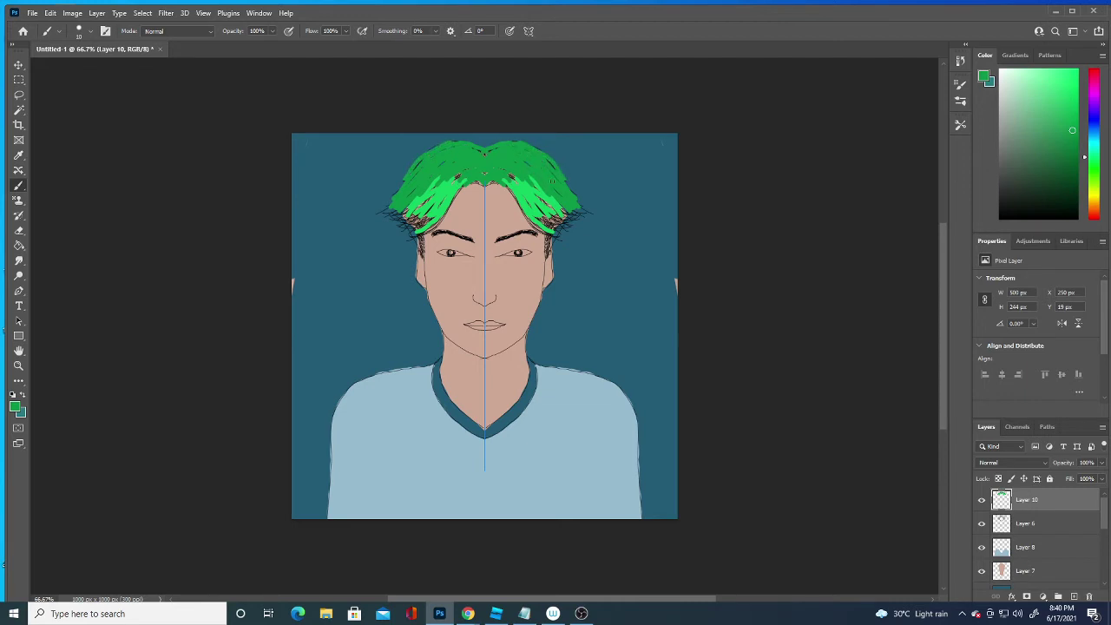
drag(563, 179, 574, 199)
drag(422, 193, 401, 212)
drag(401, 213, 432, 224)
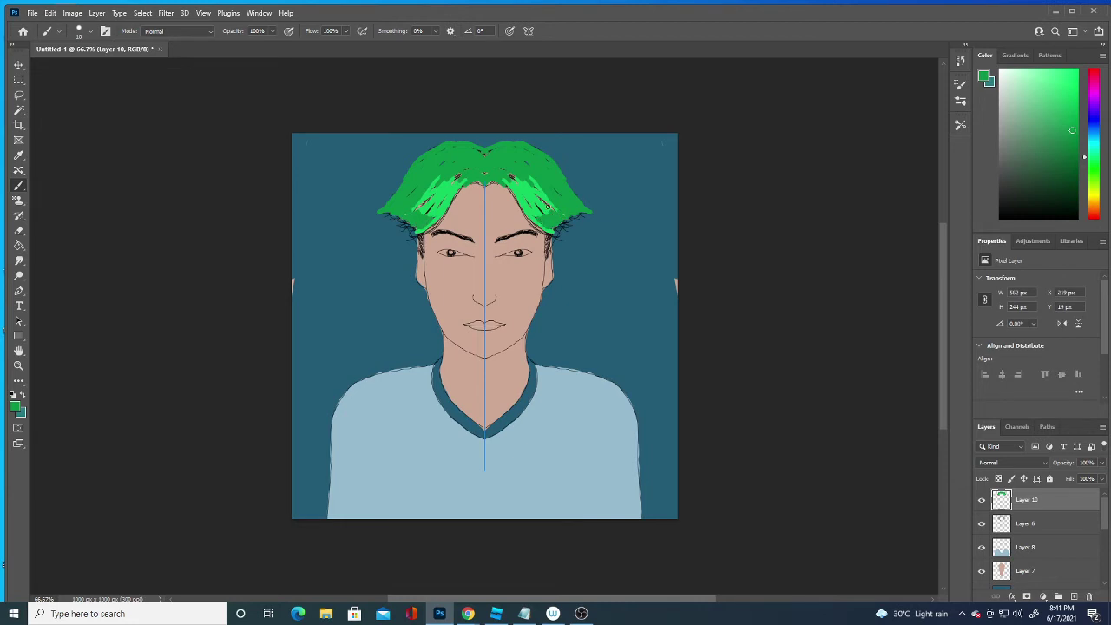
Step: Add darker strokes at the hair sides and set the foreground to dark green 055d2a
mouse_move(547, 207)
mouse_down()
mouse_move(557, 202)
mouse_move(510, 176)
mouse_up()
drag(563, 221, 548, 245)
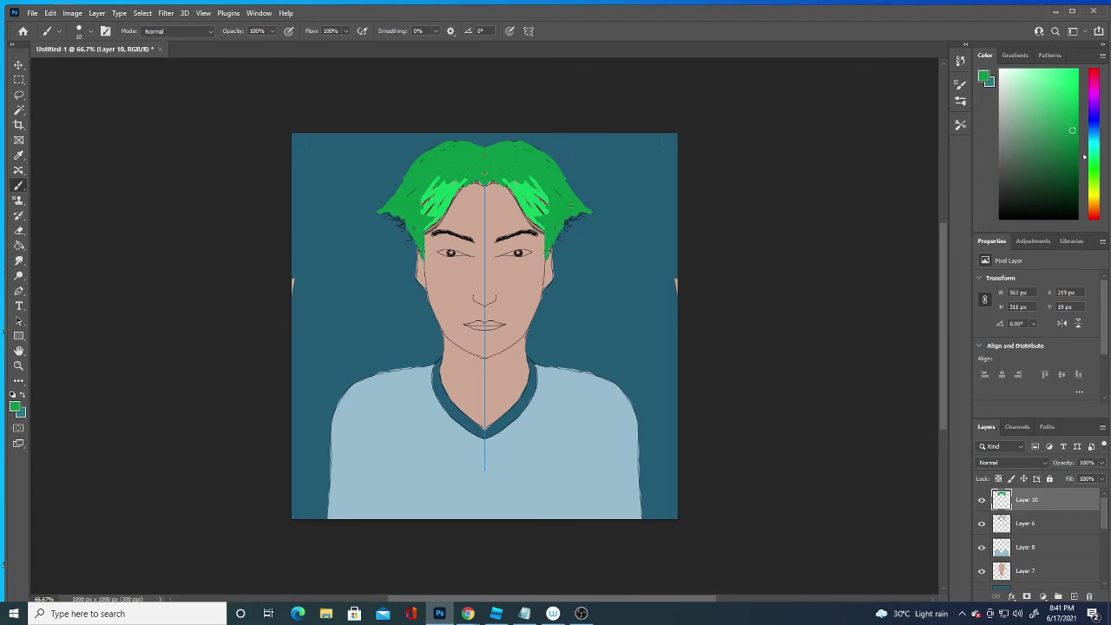
click(19, 411)
click(198, 495)
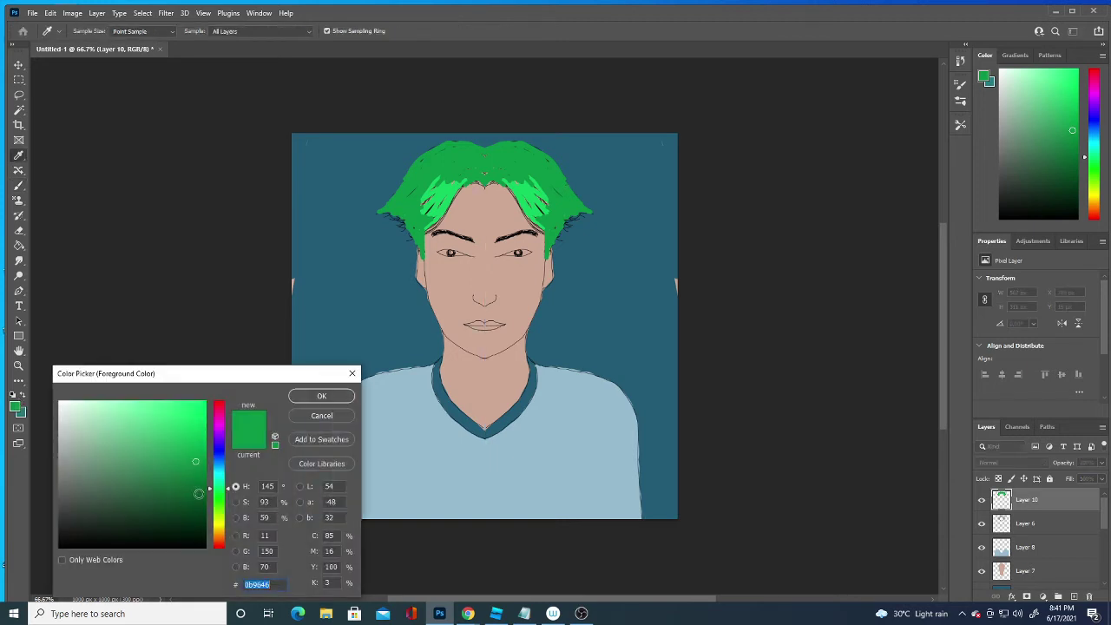
click(321, 398)
Step: Set the brush size to 1 px and the foreground to an even darker green
click(59, 31)
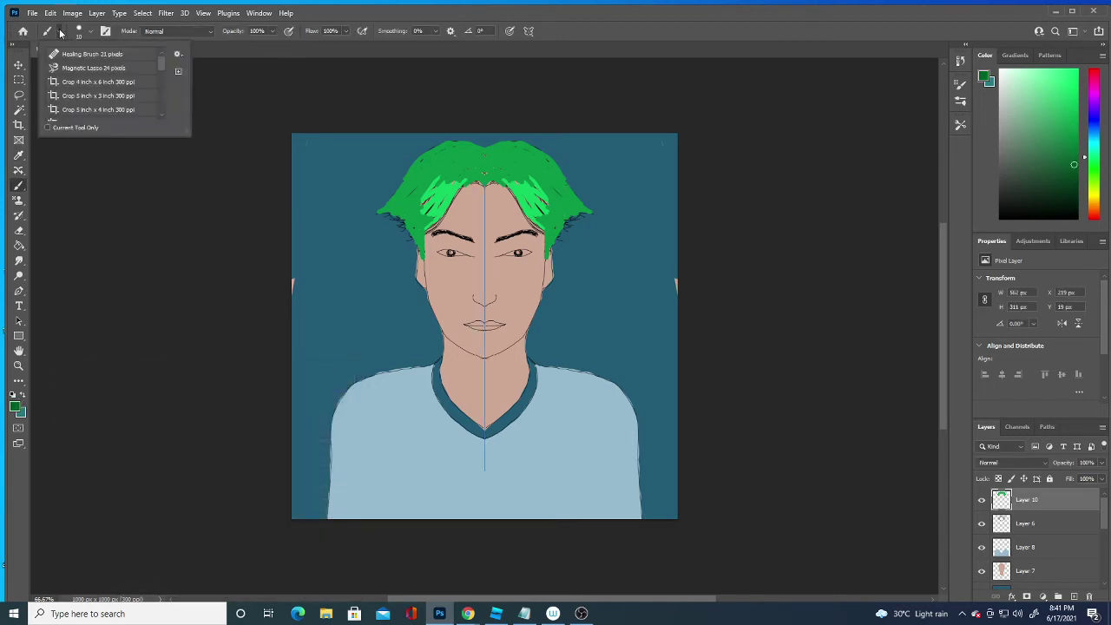
click(59, 32)
click(90, 33)
drag(91, 53, 69, 53)
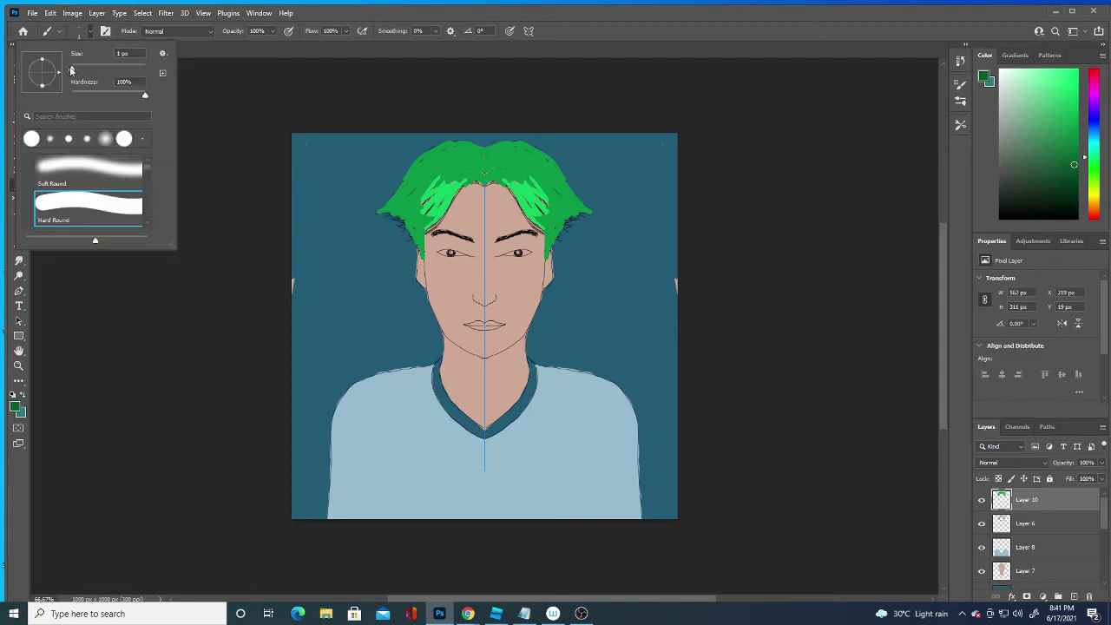
key(Return)
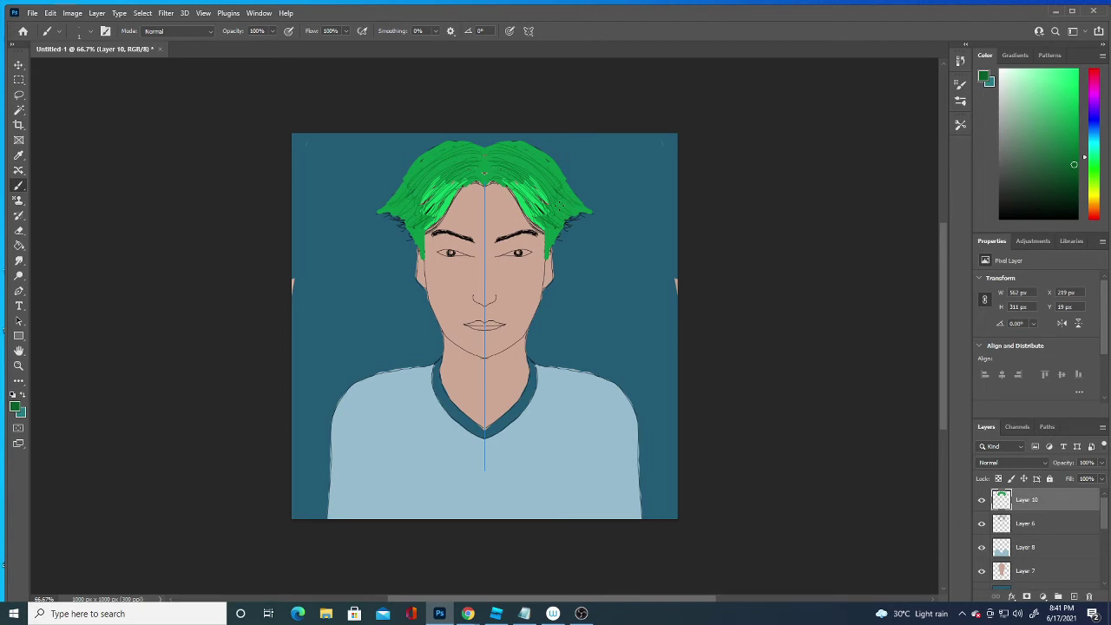
click(15, 405)
click(199, 514)
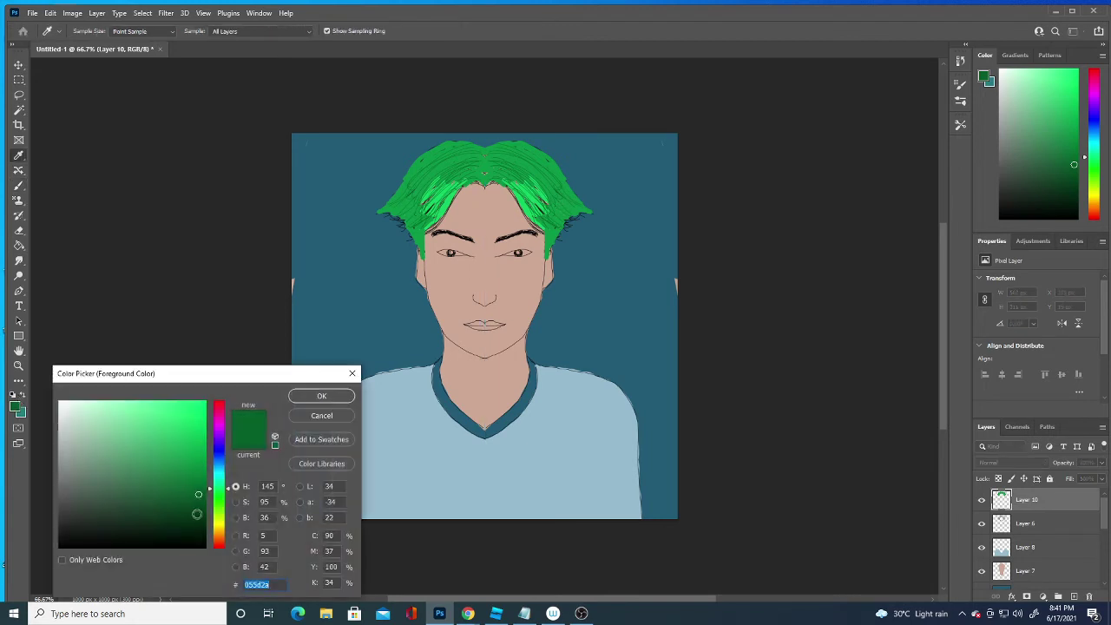
click(321, 397)
key(b)
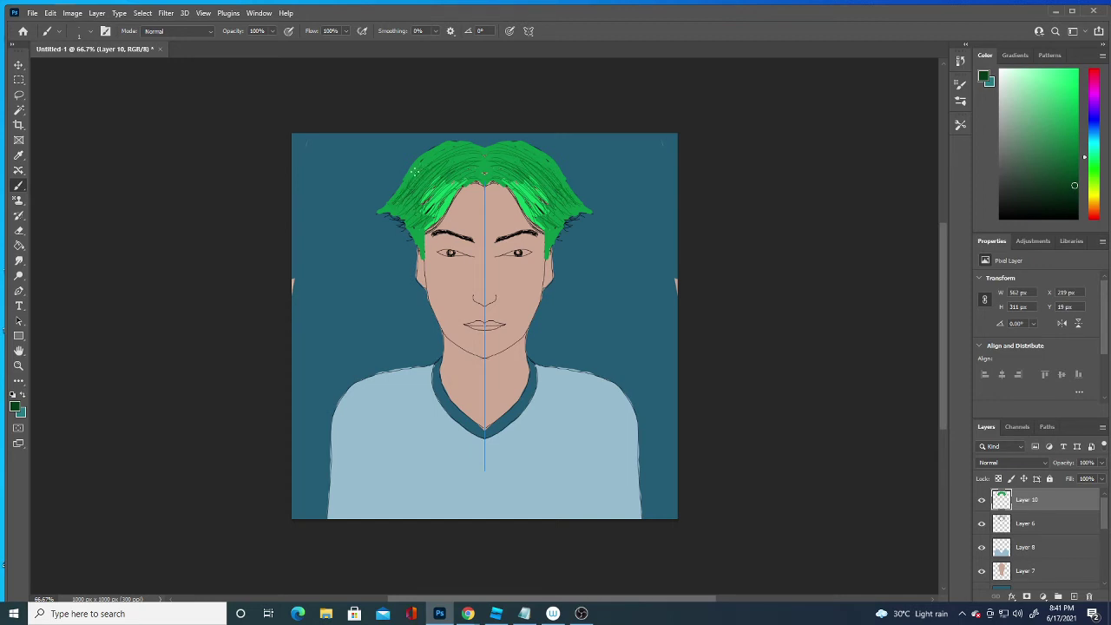
Step: Draw fine dark strands at the hair edges, top, outer edge and sideburns
drag(410, 187, 396, 201)
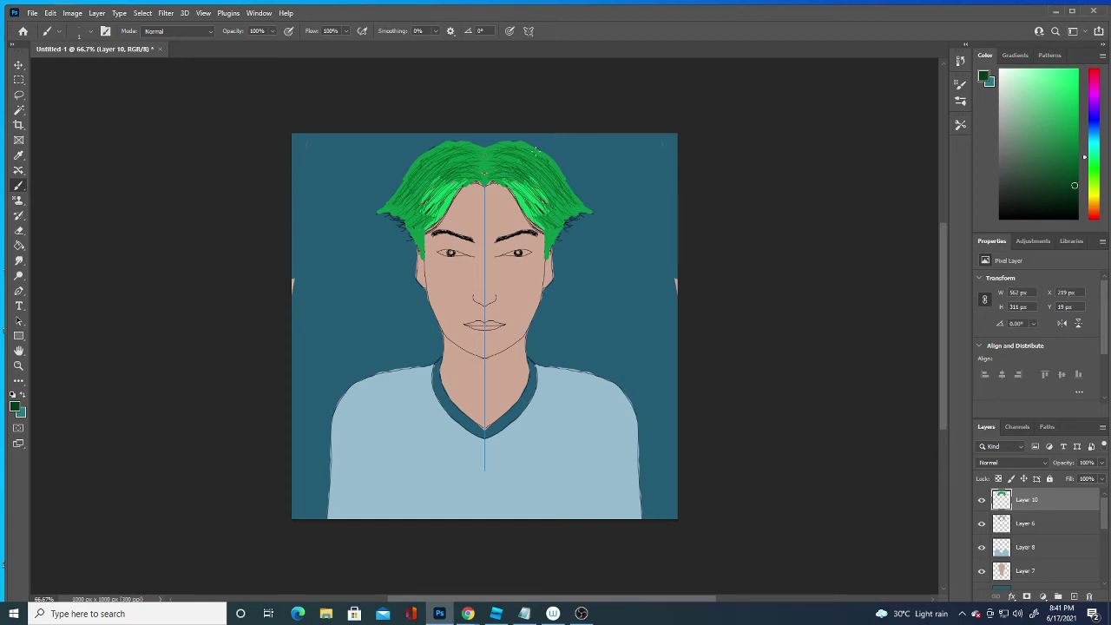
drag(507, 157, 505, 144)
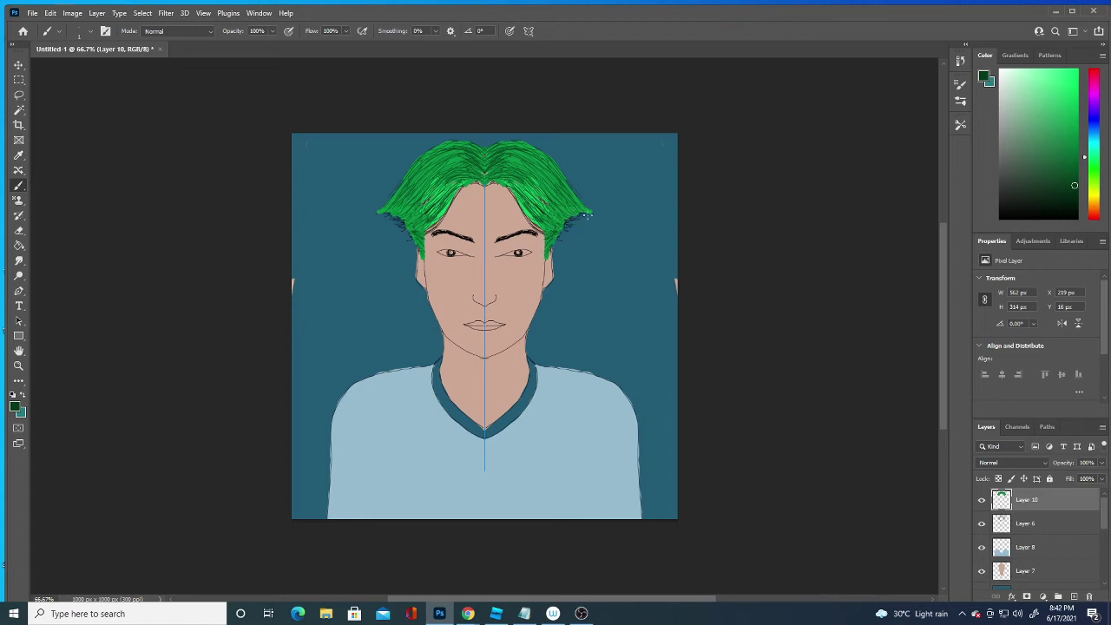
drag(583, 208, 595, 210)
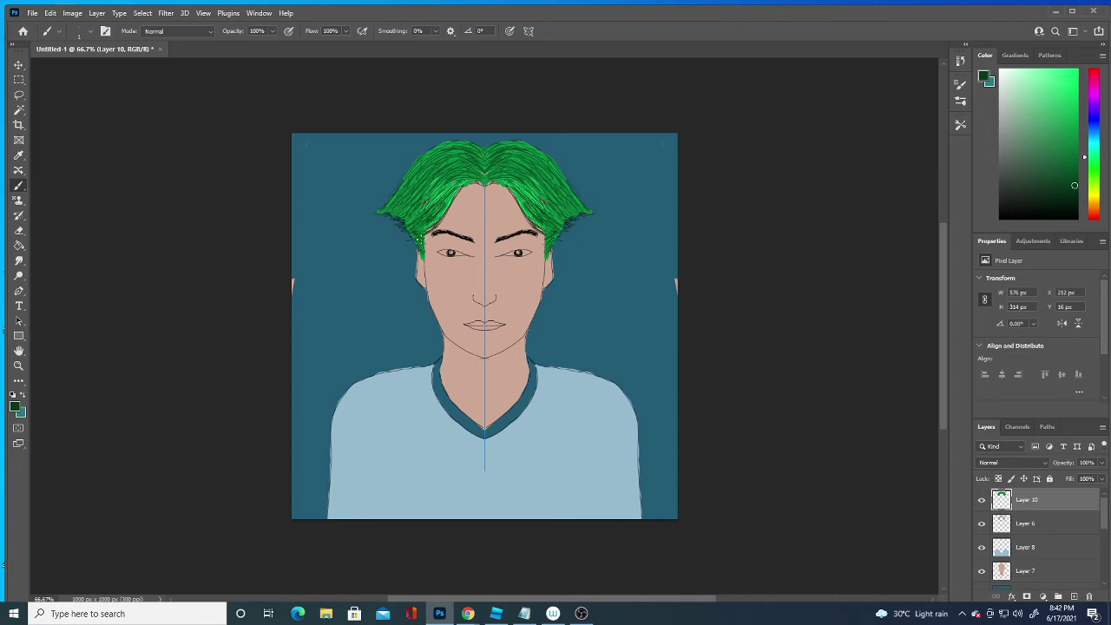
drag(545, 238, 544, 251)
click(981, 525)
click(981, 524)
click(982, 499)
click(982, 500)
click(982, 500)
click(982, 499)
click(981, 524)
click(981, 524)
click(982, 524)
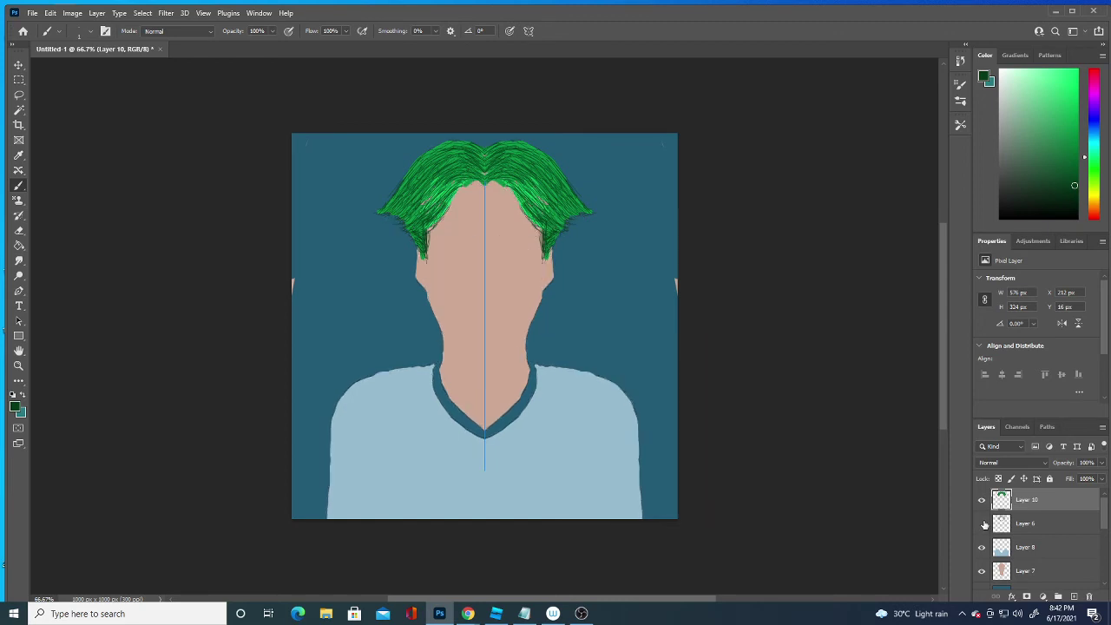
click(982, 524)
click(1031, 525)
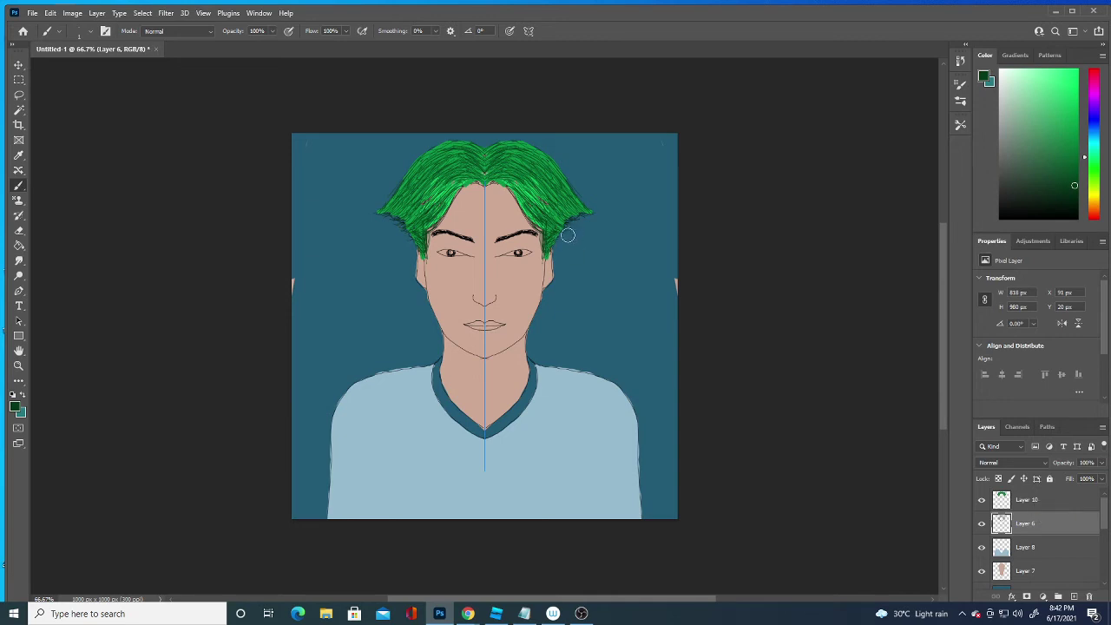
click(981, 524)
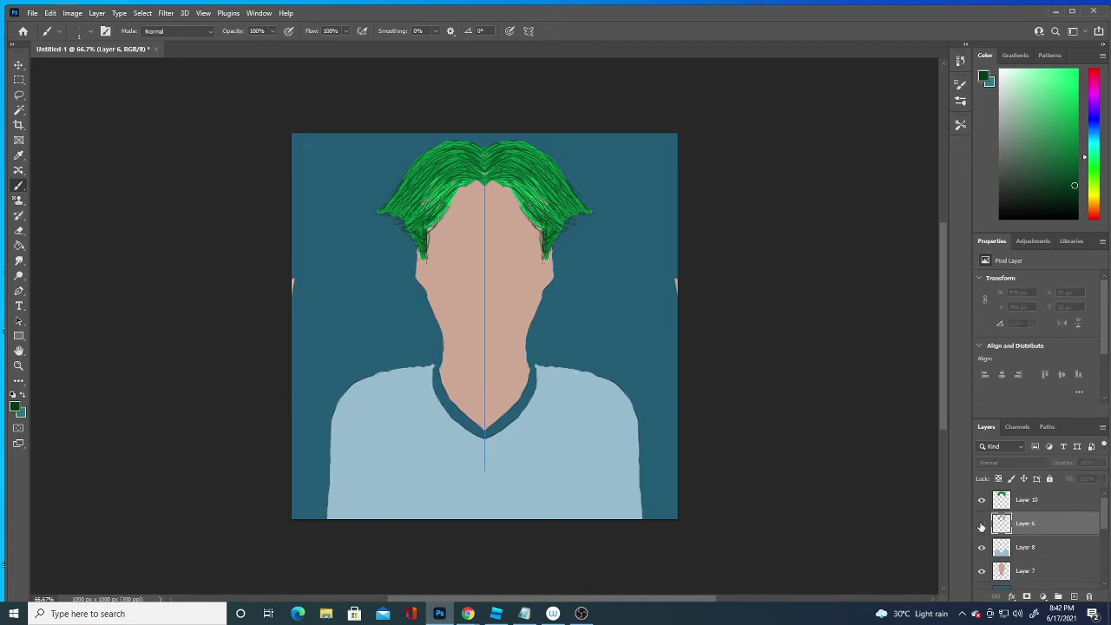
click(981, 524)
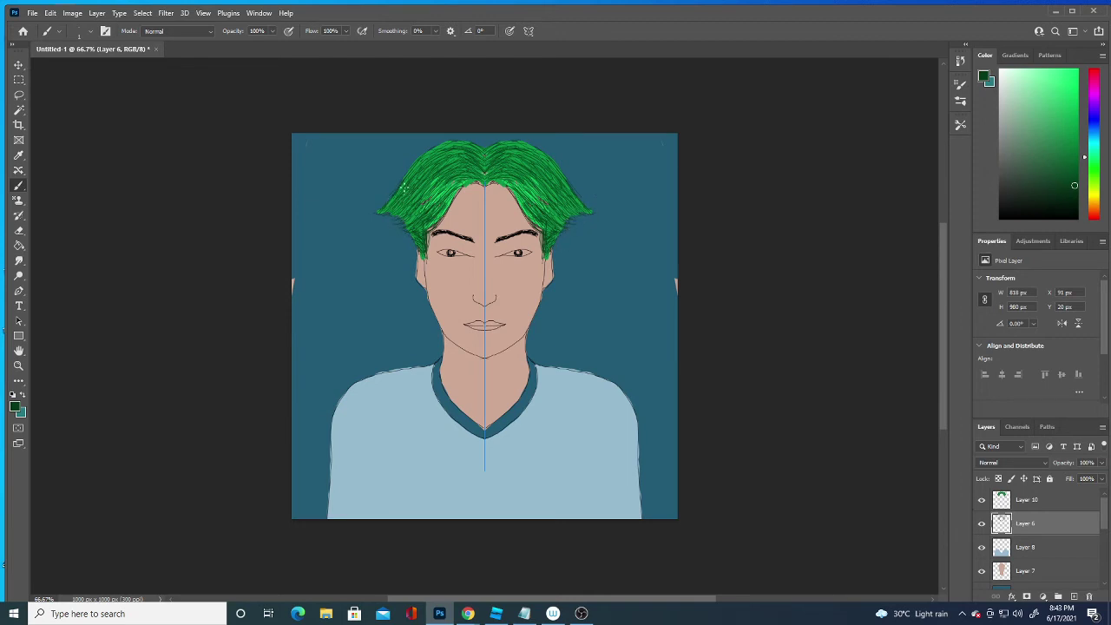
Step: Sample the face's skin tone and paint it over the lips on new Layer 11
click(14, 407)
click(452, 326)
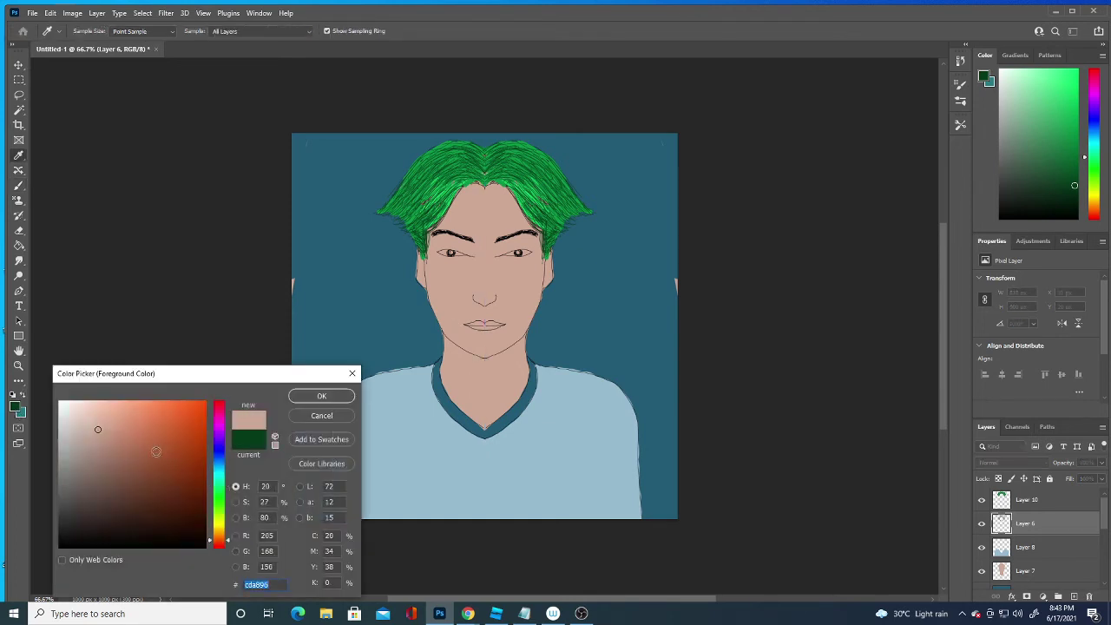
click(321, 395)
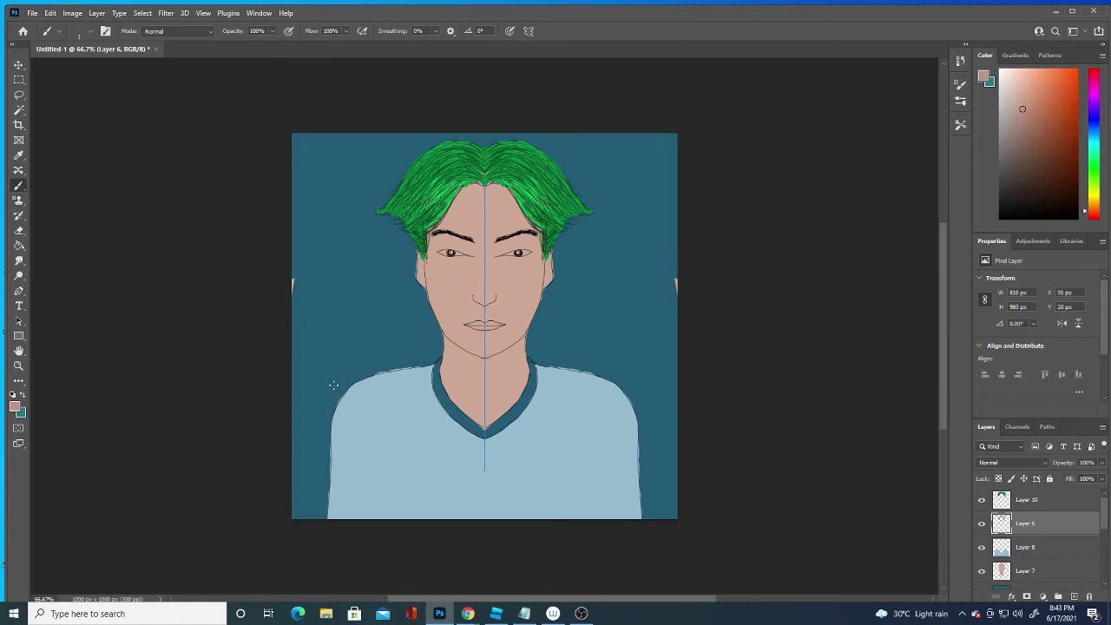
click(1050, 501)
click(1074, 596)
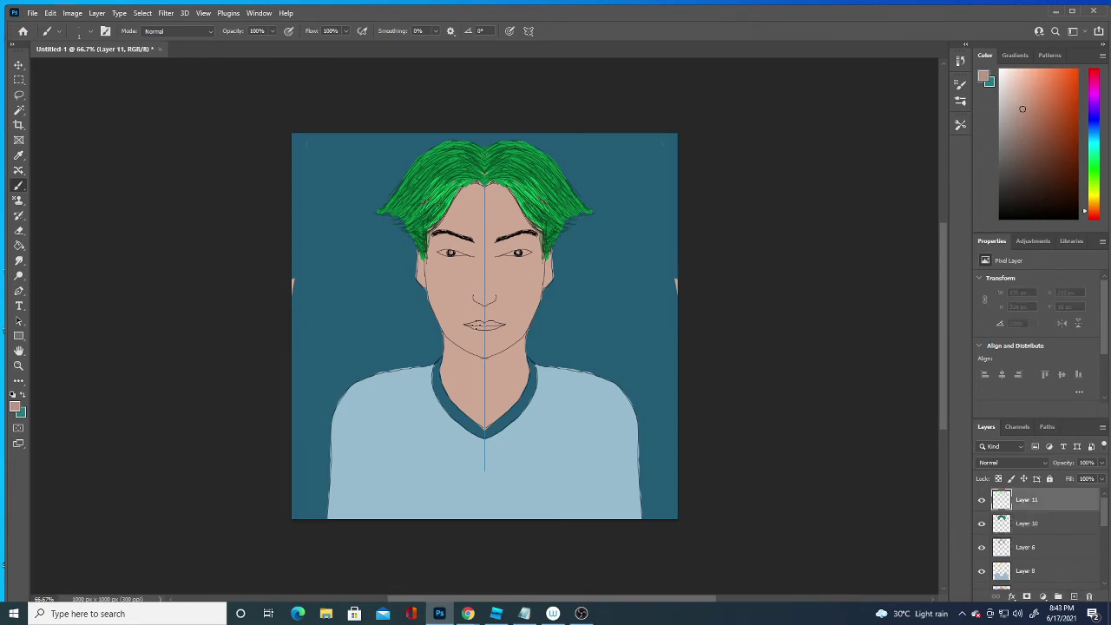
drag(472, 324, 478, 325)
Step: Touch up around the lips in skin tone with a 4 px brush
click(90, 31)
drag(72, 66, 76, 66)
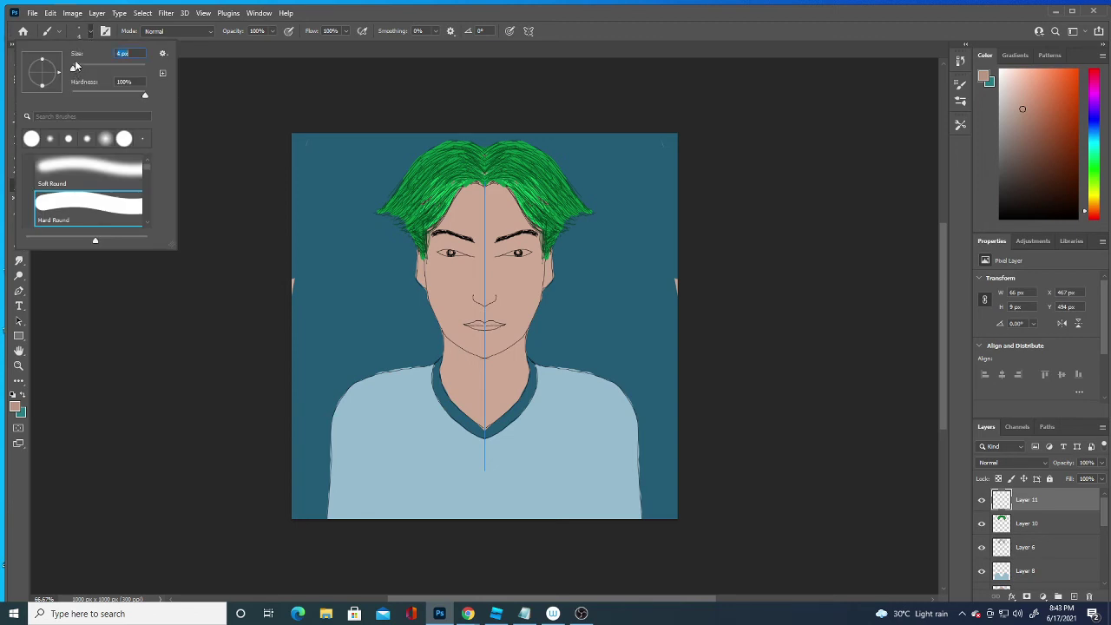
click(478, 325)
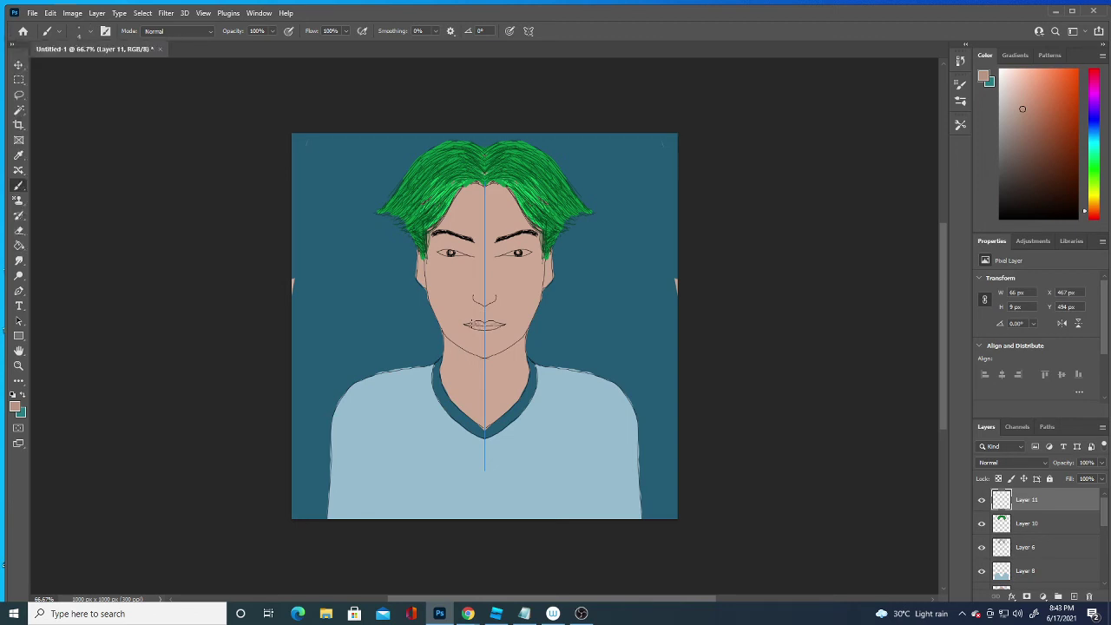
mouse_move(469, 323)
mouse_down()
mouse_move(479, 325)
mouse_move(480, 307)
mouse_up()
Step: Set the foreground colour to the darker skin tone #a98879
click(14, 406)
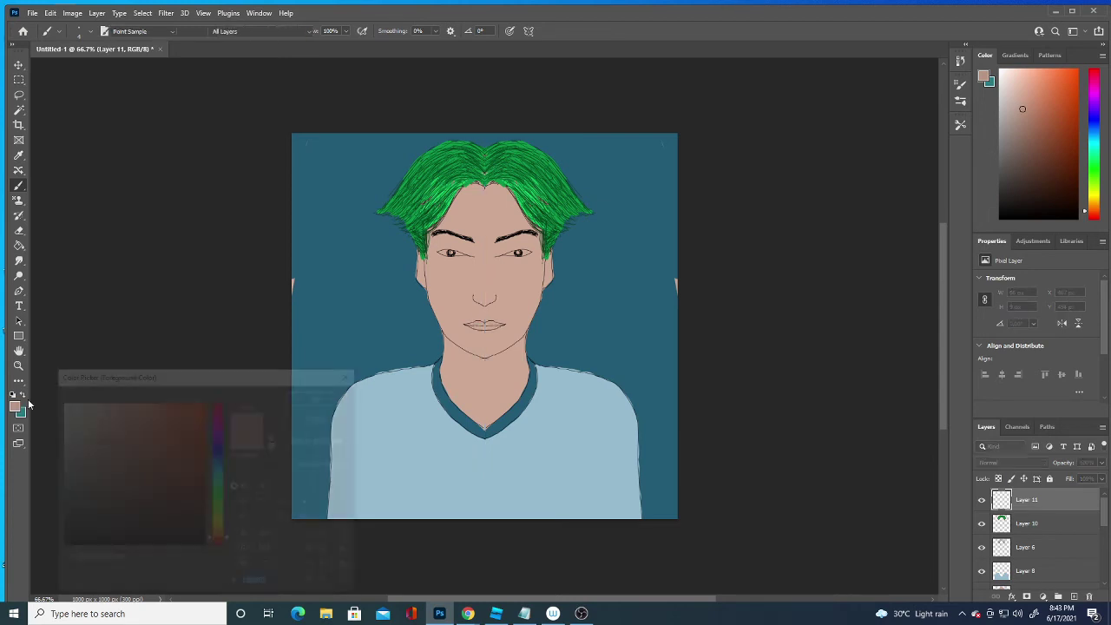
click(101, 450)
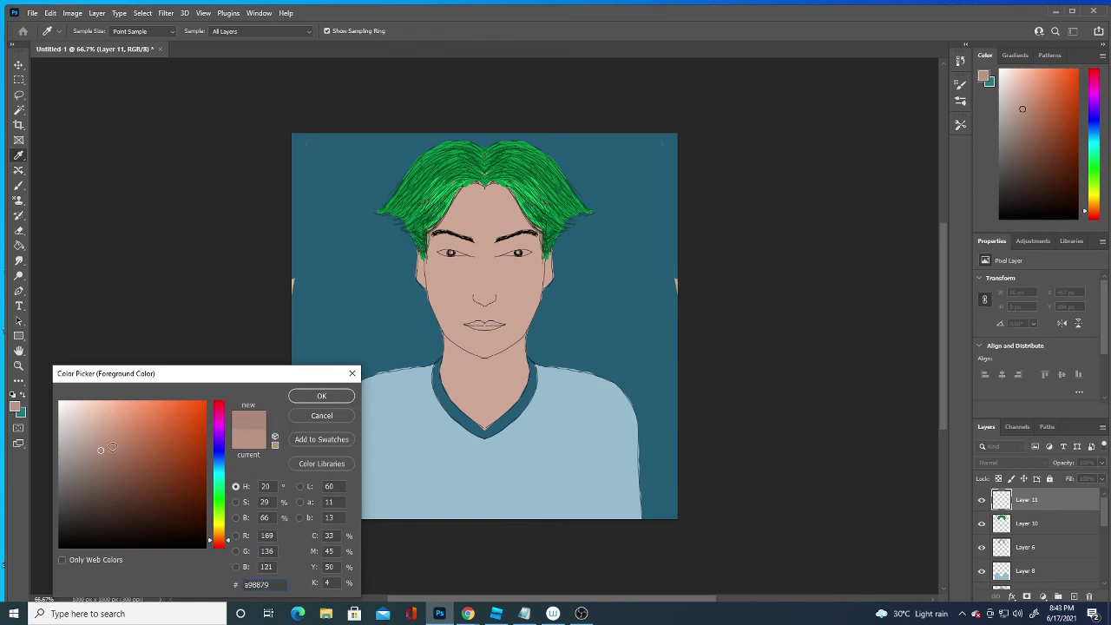
click(321, 396)
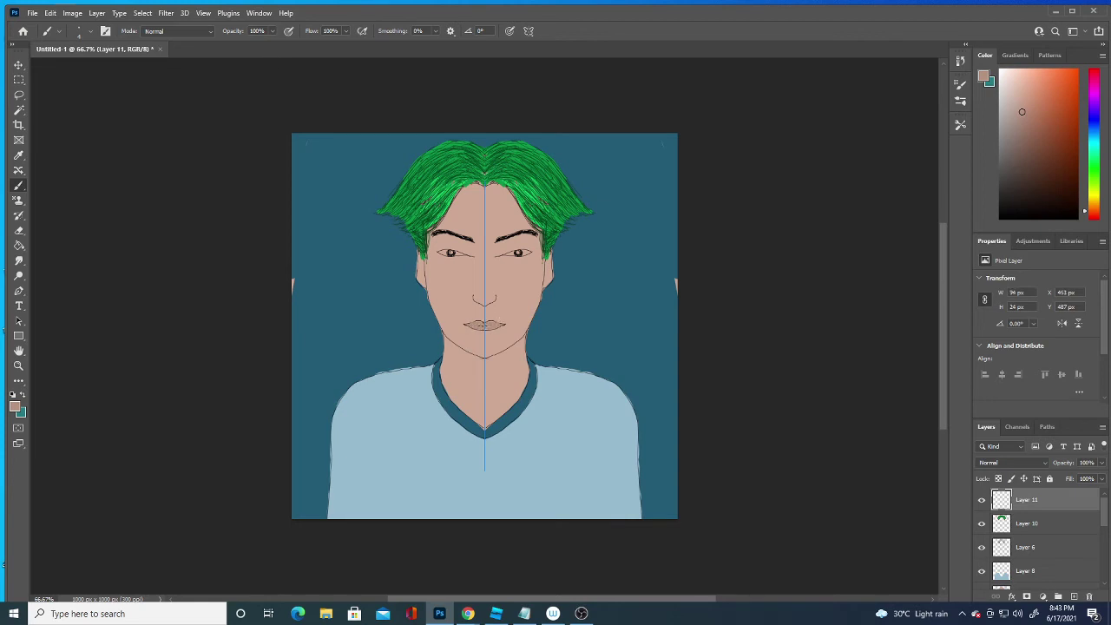
Step: Set the brush size to 1 px and the foreground colour to white
click(14, 405)
click(59, 547)
click(322, 395)
click(90, 32)
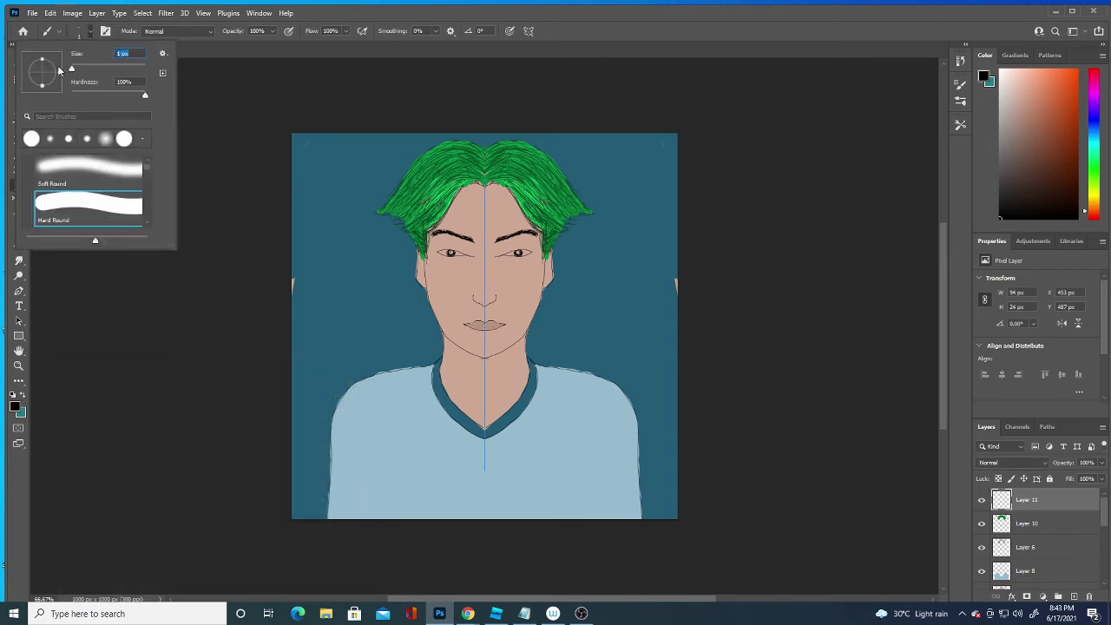
click(473, 326)
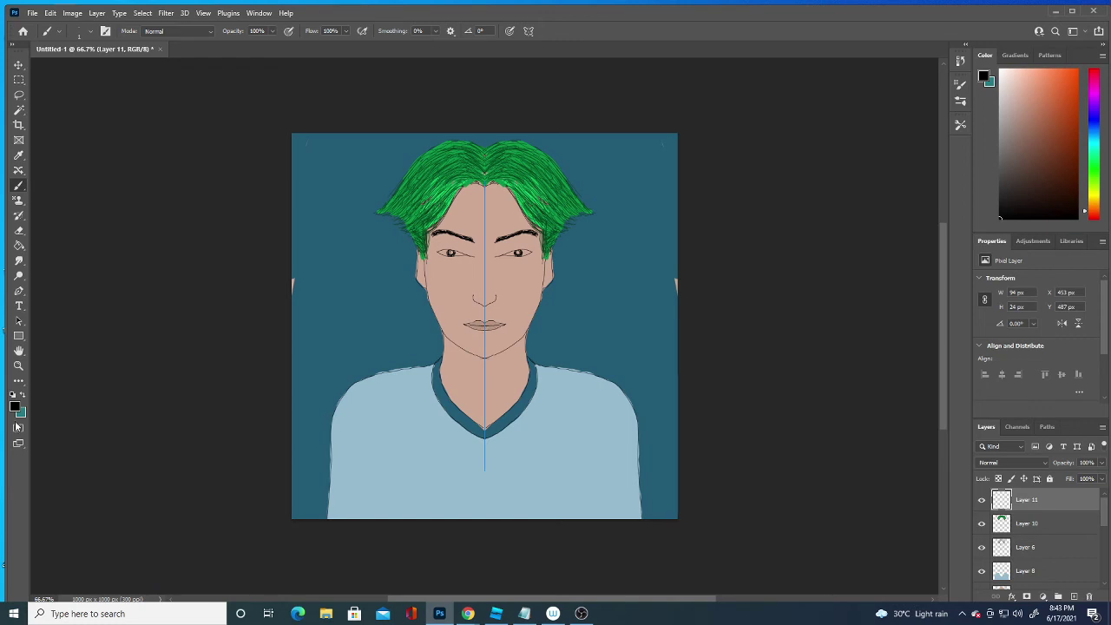
click(15, 406)
click(59, 402)
click(321, 396)
Step: Paint white into the left eye and darken its pupil
click(444, 249)
click(442, 250)
click(449, 252)
Step: Switch to black and add small dark dots above the nose tip
click(15, 406)
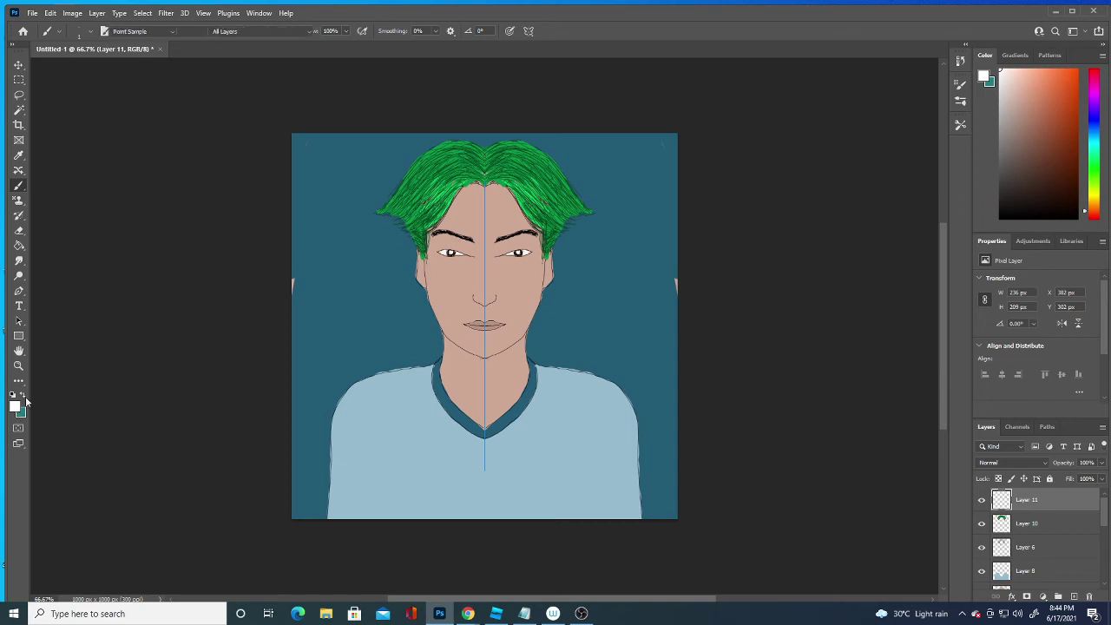
click(59, 546)
click(323, 396)
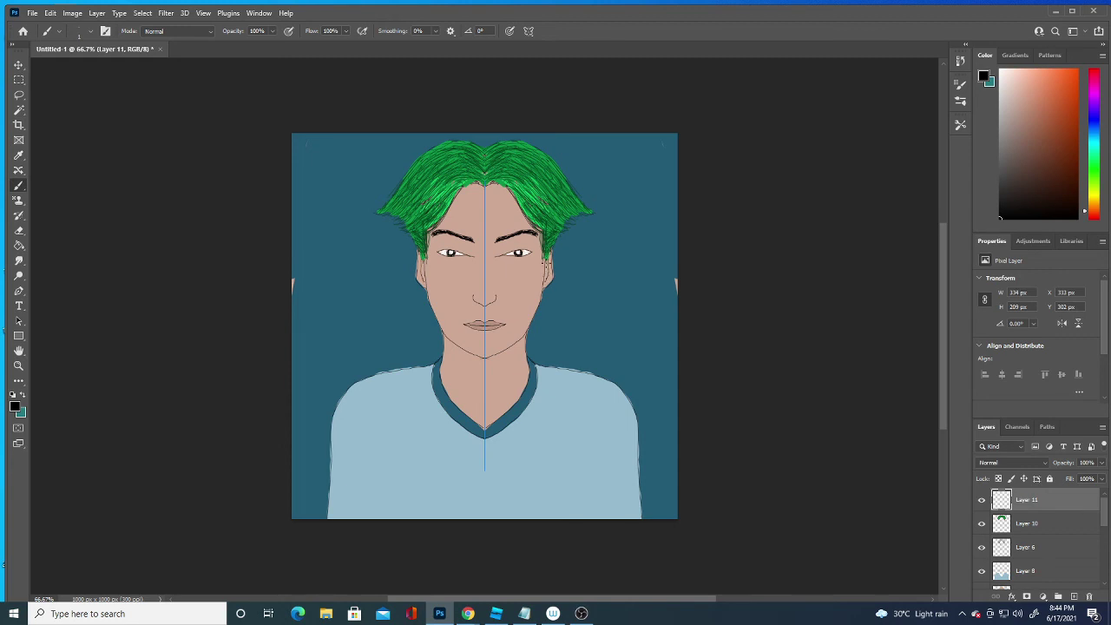
click(491, 283)
click(495, 286)
click(490, 288)
click(18, 65)
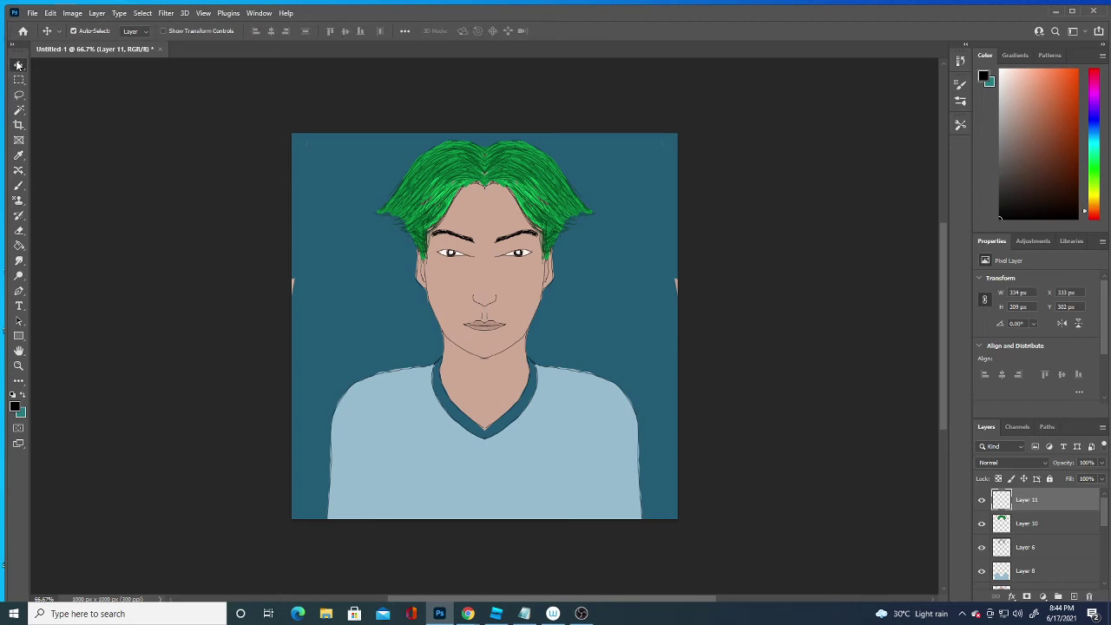
Step: Select the face Layer 7 and set a darker blue-grey foreground sampled from the shirt
click(520, 282)
click(18, 230)
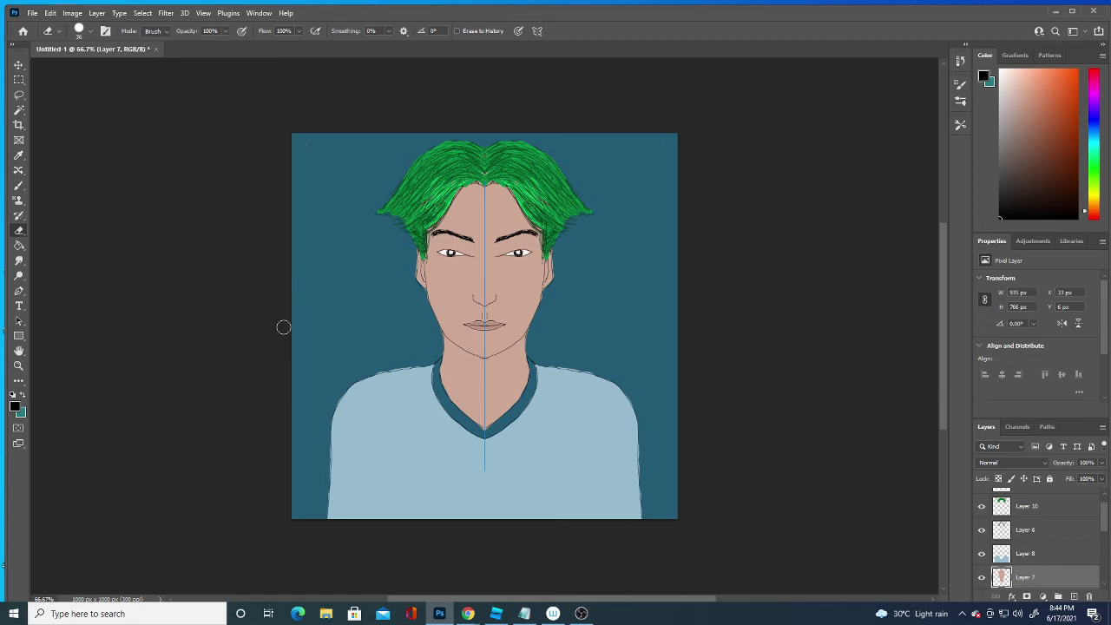
click(14, 406)
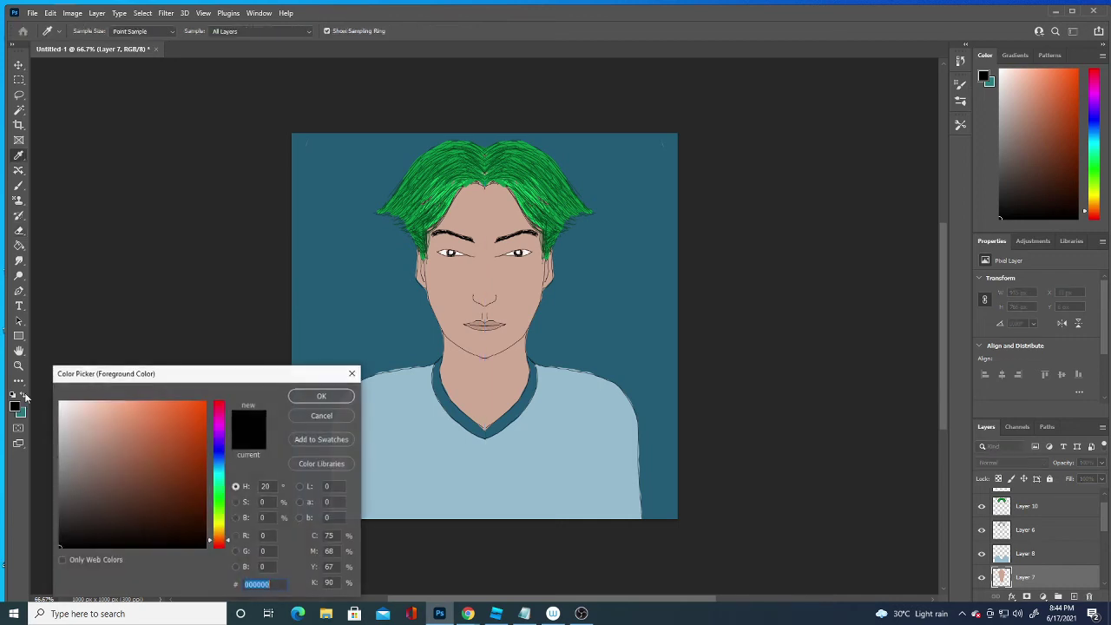
click(404, 399)
click(101, 454)
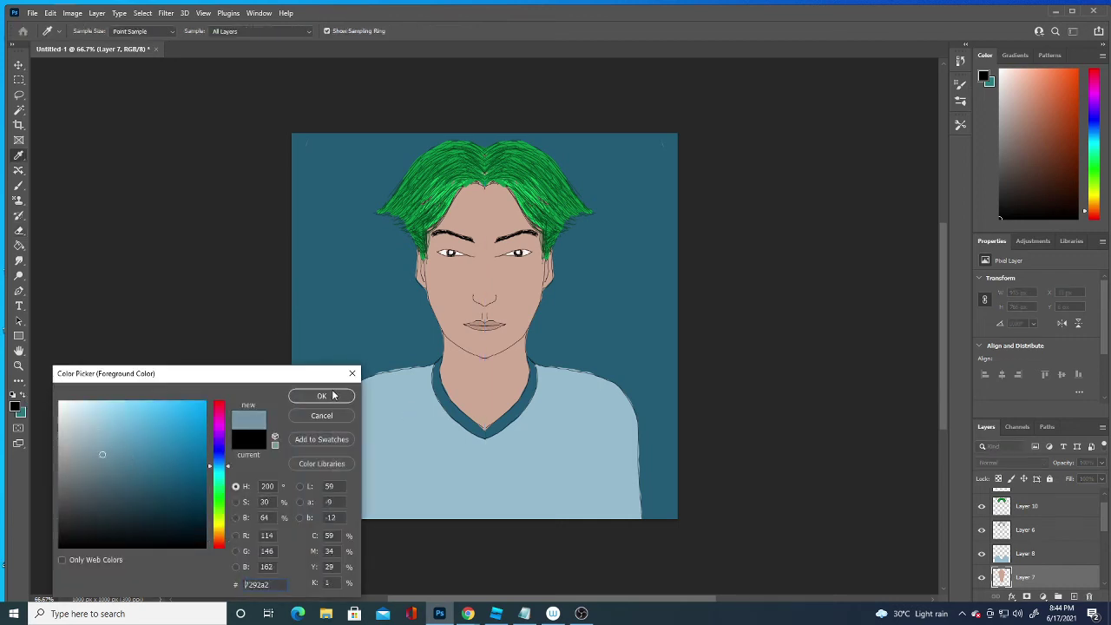
click(321, 395)
click(17, 410)
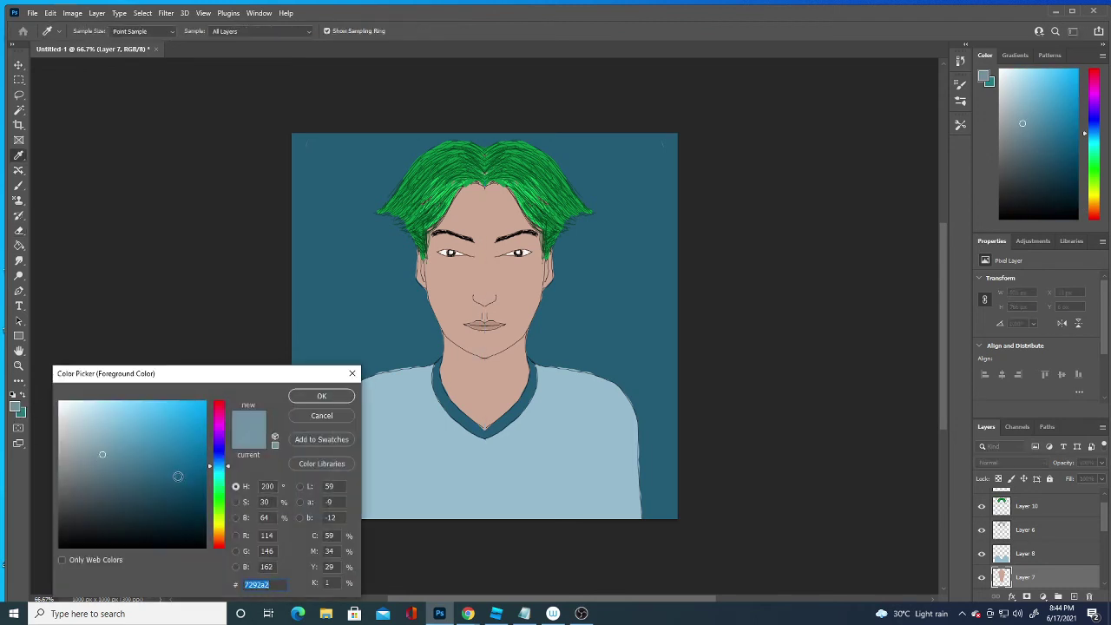
click(318, 399)
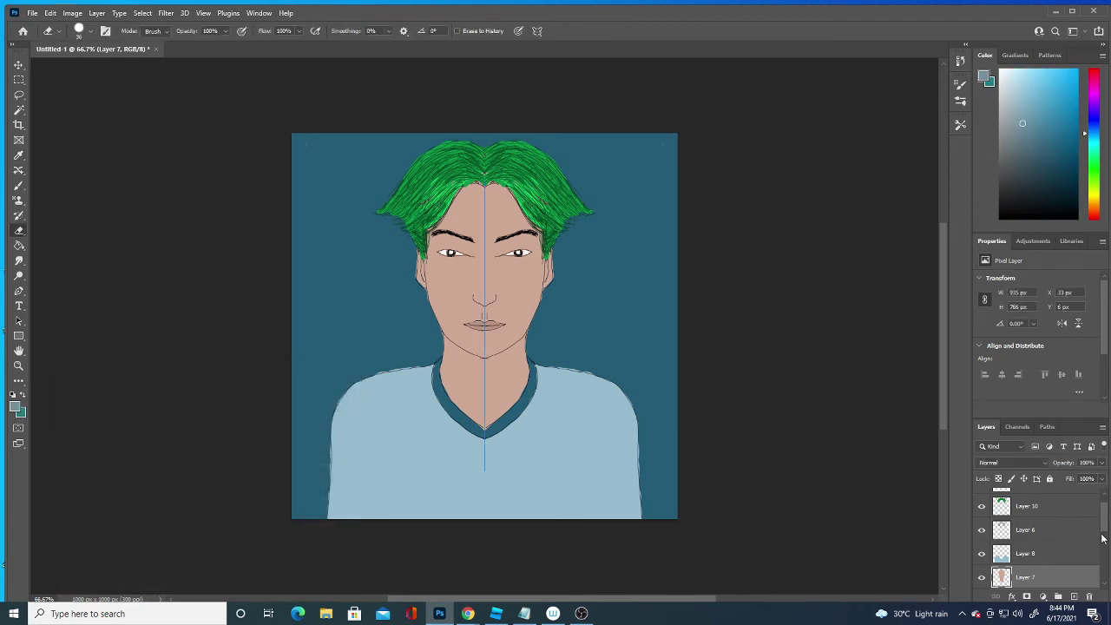
Step: Select the teal Layer 9 and add new empty Layer 12 above it
drag(1103, 534, 1106, 595)
click(1042, 557)
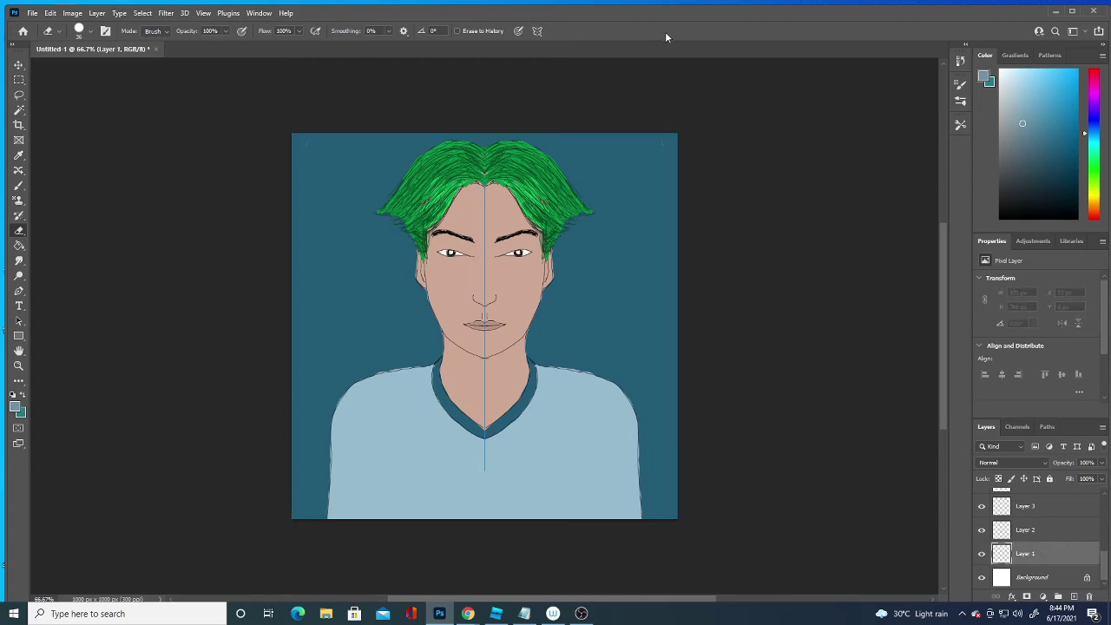
scroll(1041, 538, up, 5)
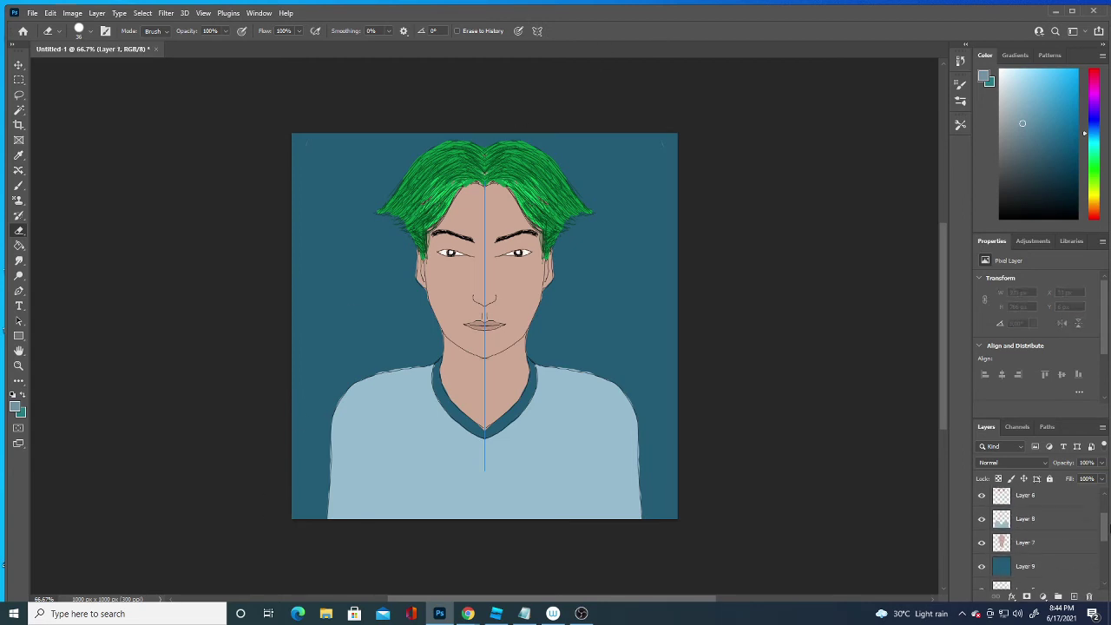
click(1028, 551)
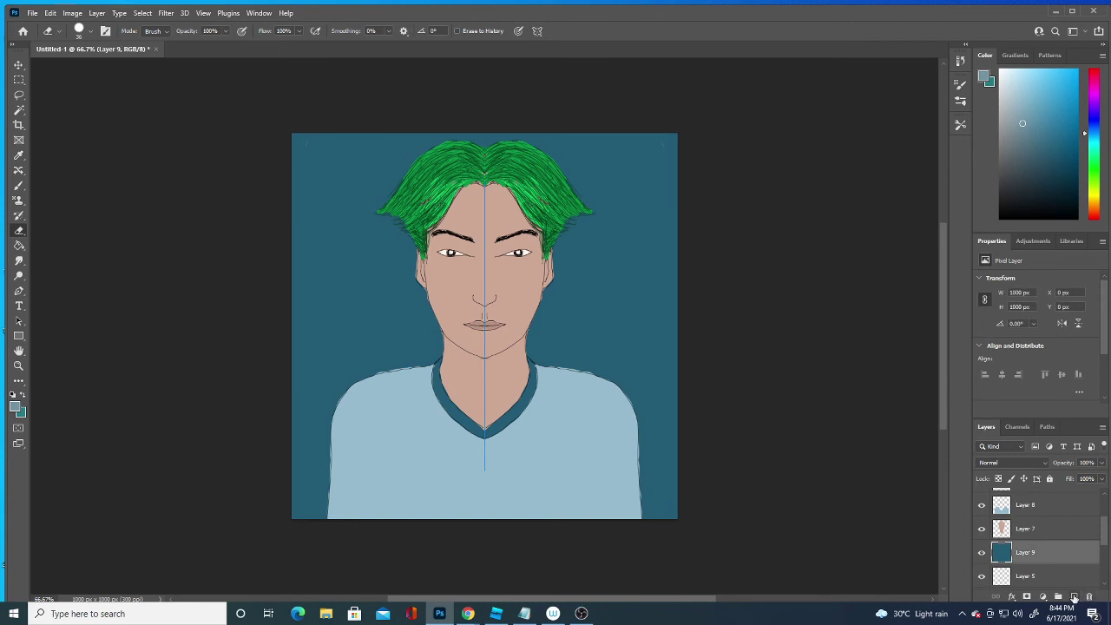
click(1074, 596)
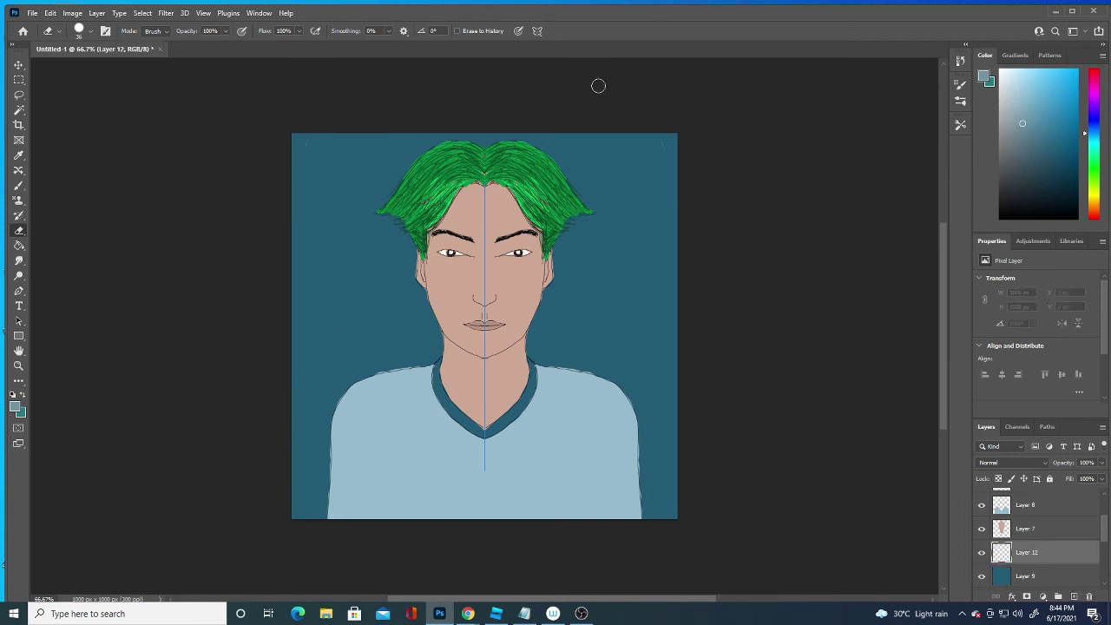
Step: Sample the canvas teal as foreground, choose the Eraser, and hide Layer 9
click(14, 406)
click(307, 330)
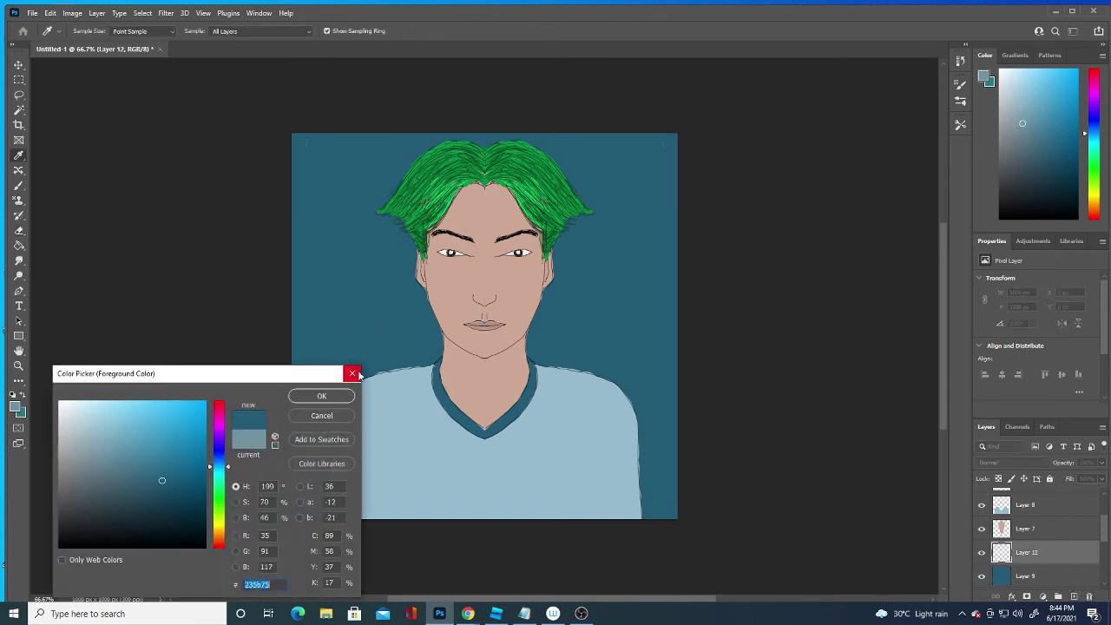
click(319, 397)
key(e)
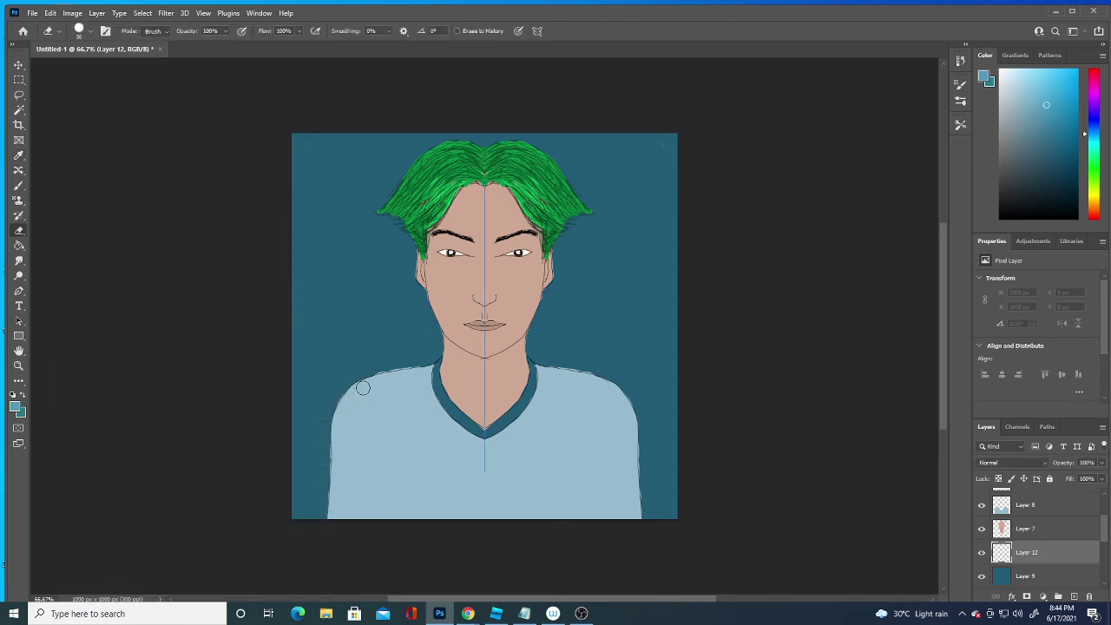
scroll(1099, 528, up, 1)
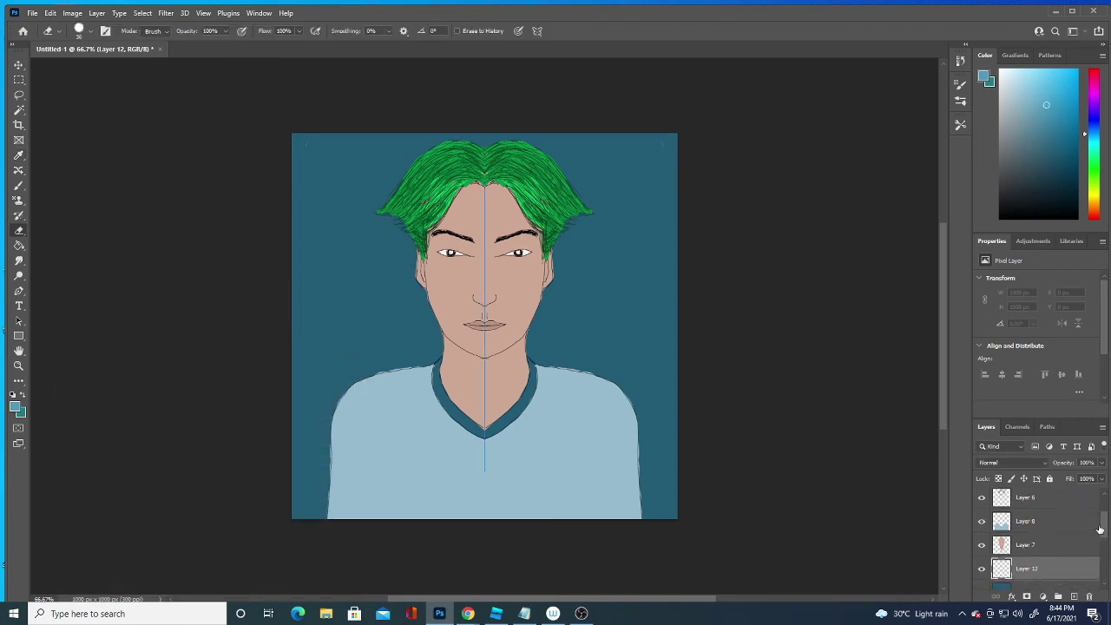
click(982, 544)
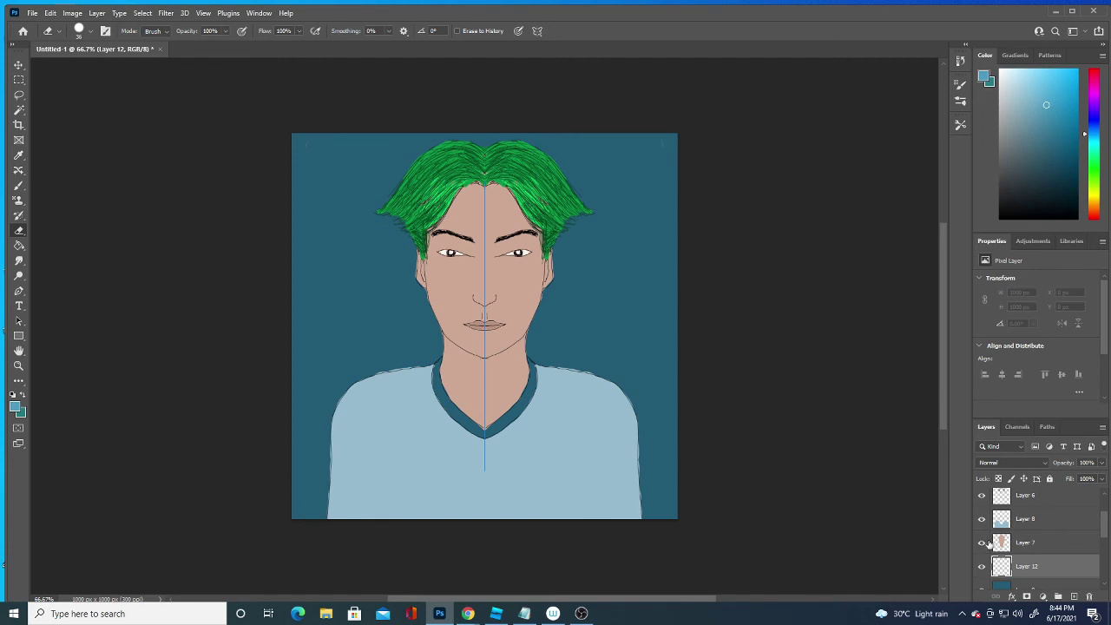
Step: Show the teal Layer 9 again and add new Layer 13 above it
click(982, 589)
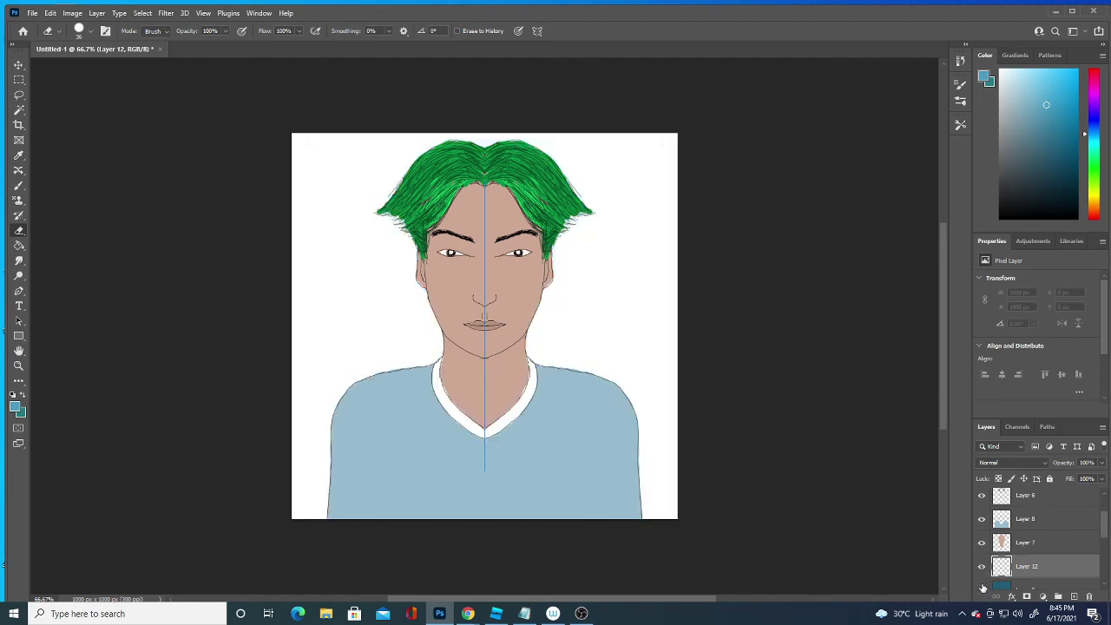
scroll(1104, 536, down, 1)
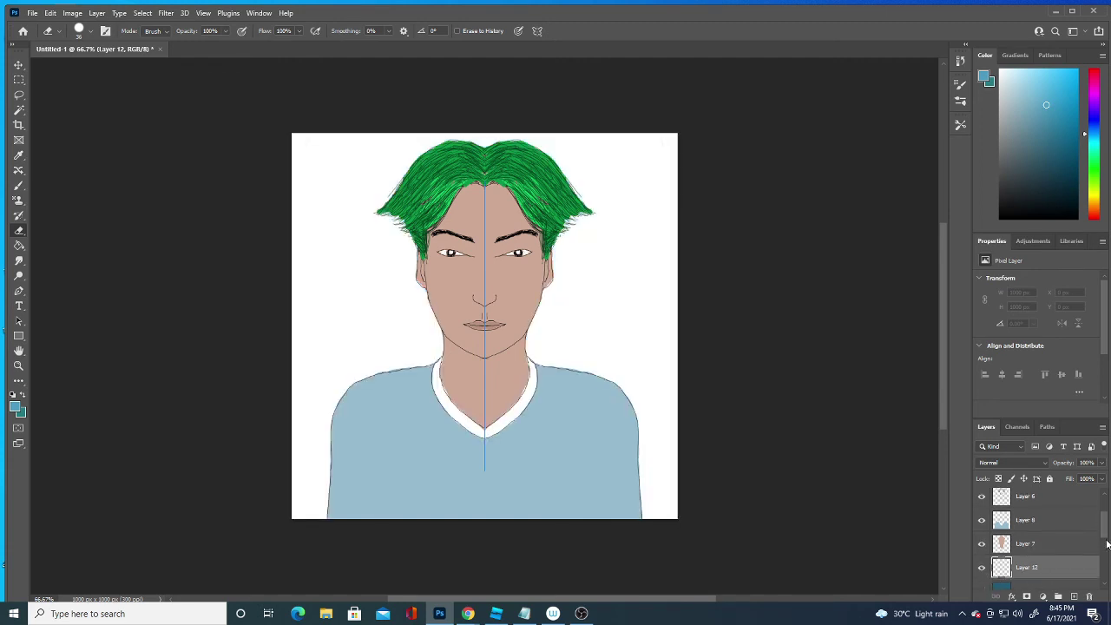
scroll(1104, 538, down, 1)
click(981, 539)
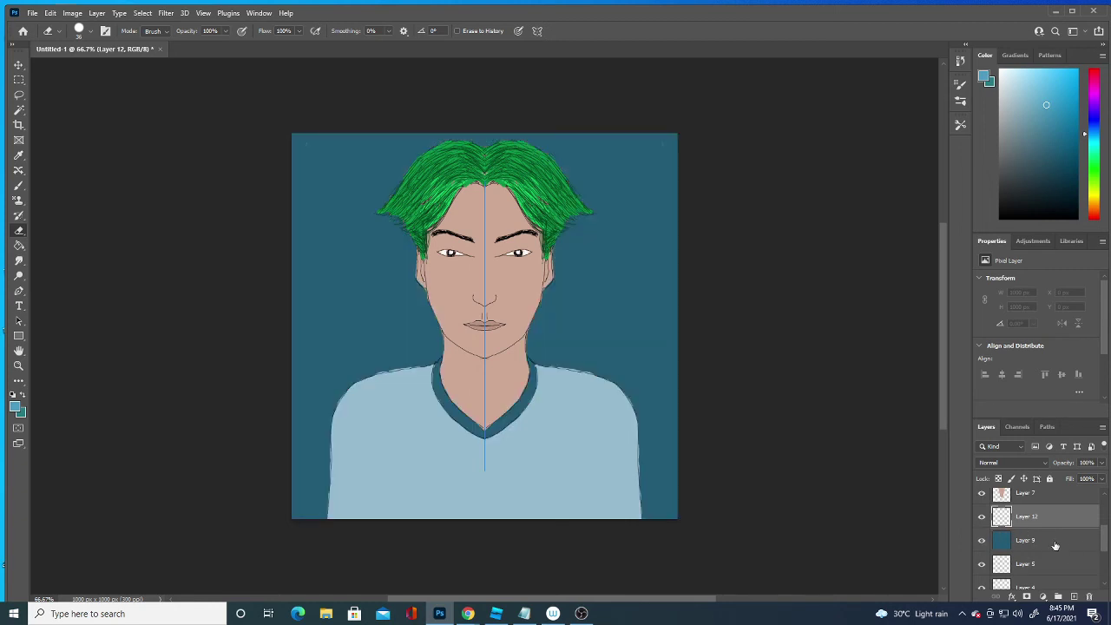
click(1056, 544)
click(1074, 597)
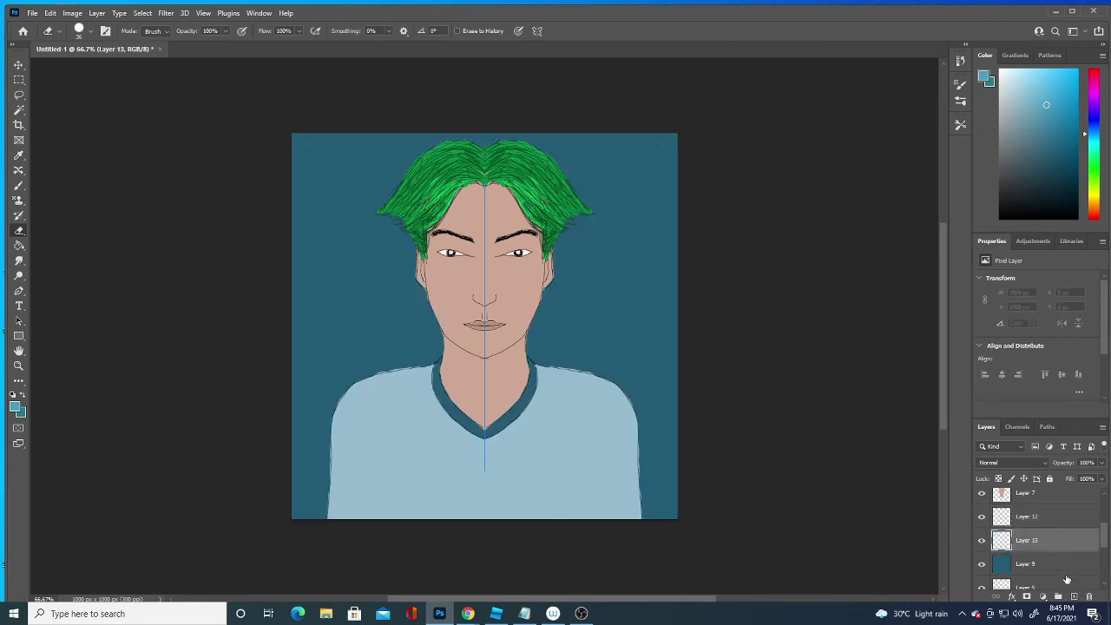
Step: Draw faint mirrored light hatch strokes around the head, cheeks and shoulders
click(19, 185)
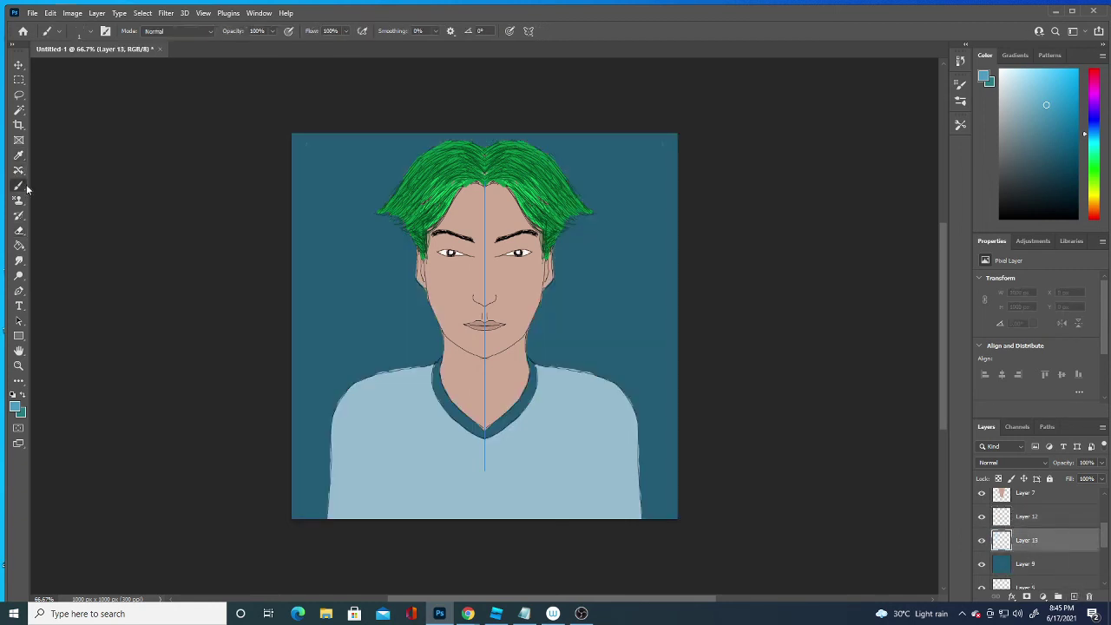
drag(335, 359, 308, 105)
key(ctrl+z)
drag(548, 333, 620, 308)
drag(599, 335, 618, 326)
drag(664, 238, 594, 273)
drag(619, 236, 577, 249)
drag(649, 348, 673, 517)
mouse_move(618, 196)
mouse_down()
mouse_move(581, 179)
mouse_move(574, 136)
mouse_up()
Step: Set the painting colour to white after briefly trying a darker teal
click(16, 411)
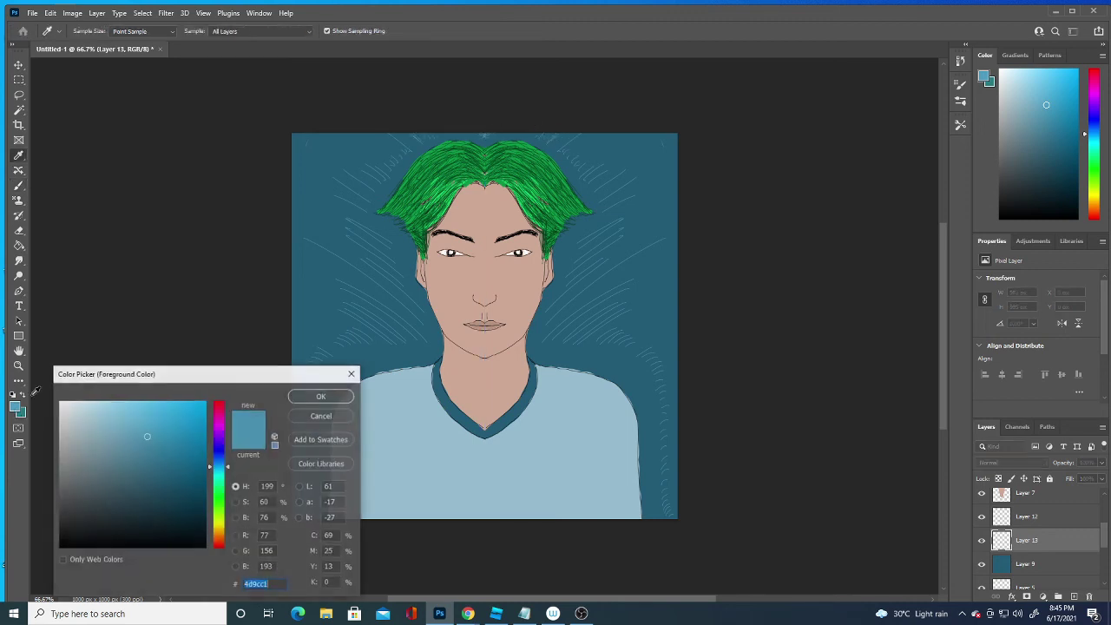
click(139, 482)
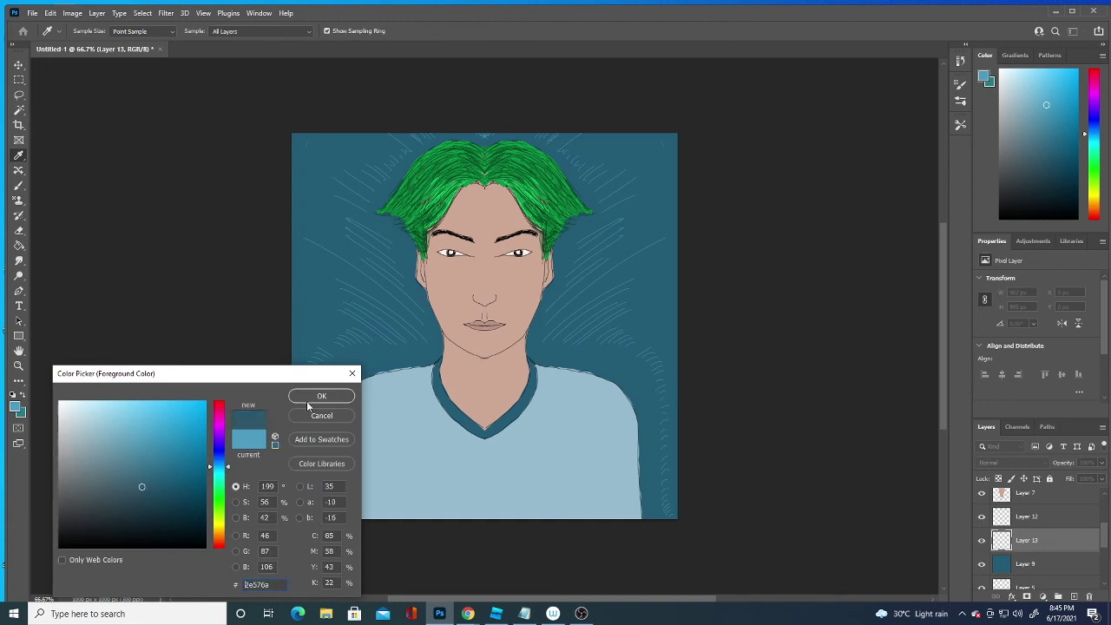
click(311, 401)
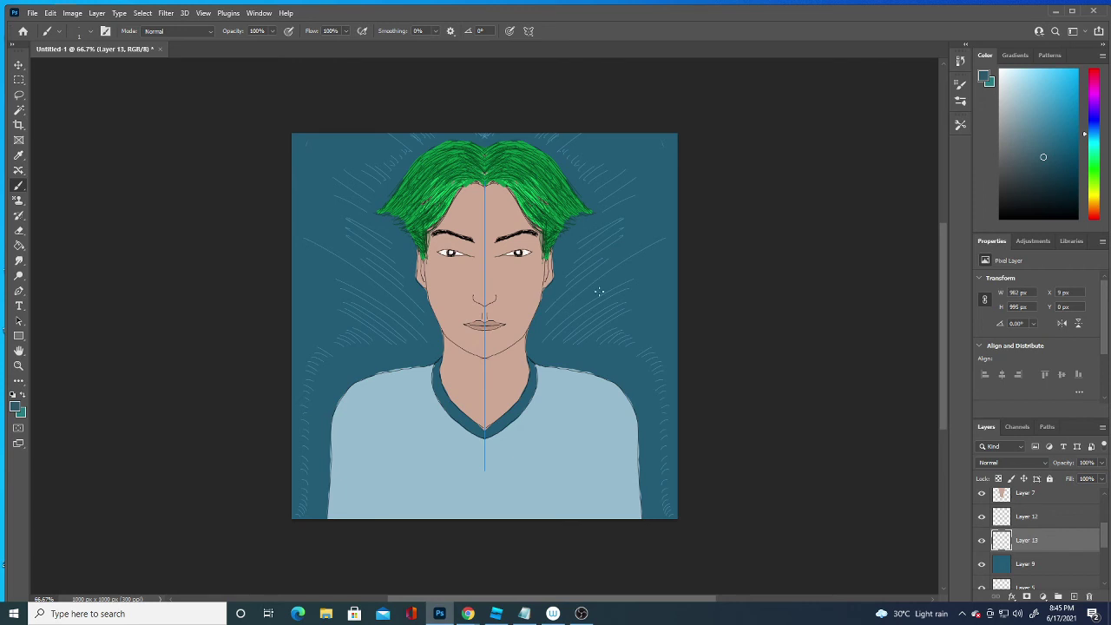
click(17, 407)
click(63, 399)
click(315, 392)
Step: Brush mirrored white strokes beside the face, hair, shoulders and side edges, then add a layer above Layer 11
drag(548, 337, 652, 264)
mouse_move(560, 293)
mouse_down()
mouse_move(604, 262)
mouse_move(605, 242)
mouse_up()
mouse_move(603, 203)
mouse_down()
mouse_move(621, 192)
mouse_move(616, 175)
mouse_move(574, 151)
mouse_move(575, 137)
mouse_up()
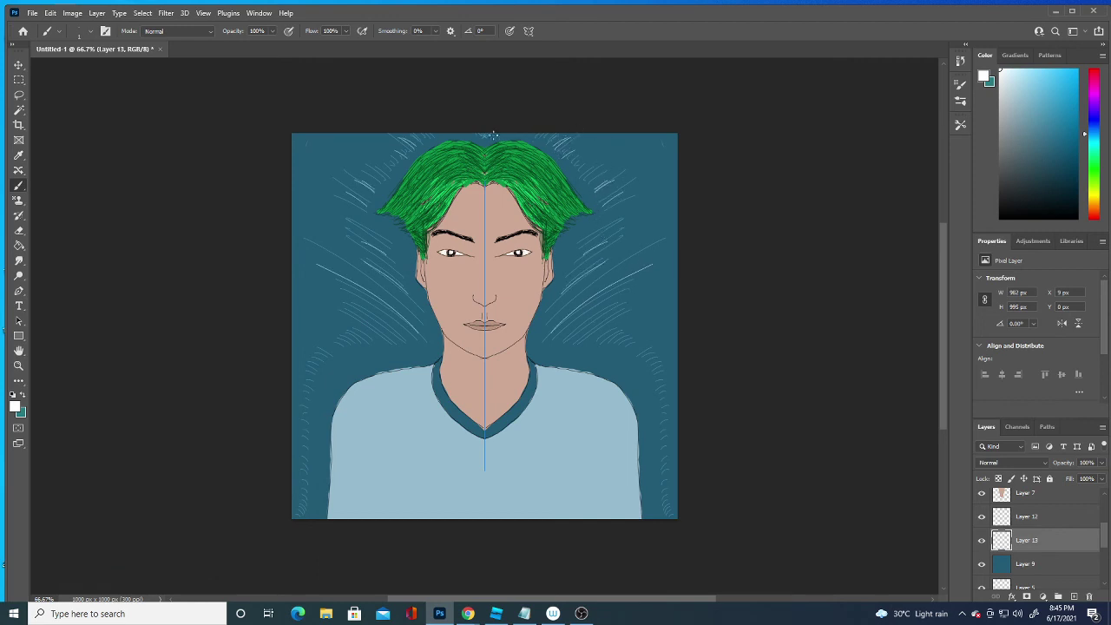
mouse_move(609, 339)
mouse_down()
mouse_move(645, 314)
mouse_move(636, 325)
mouse_up()
drag(650, 378, 668, 371)
drag(661, 432, 672, 418)
drag(659, 496, 670, 479)
drag(1103, 538, 1103, 506)
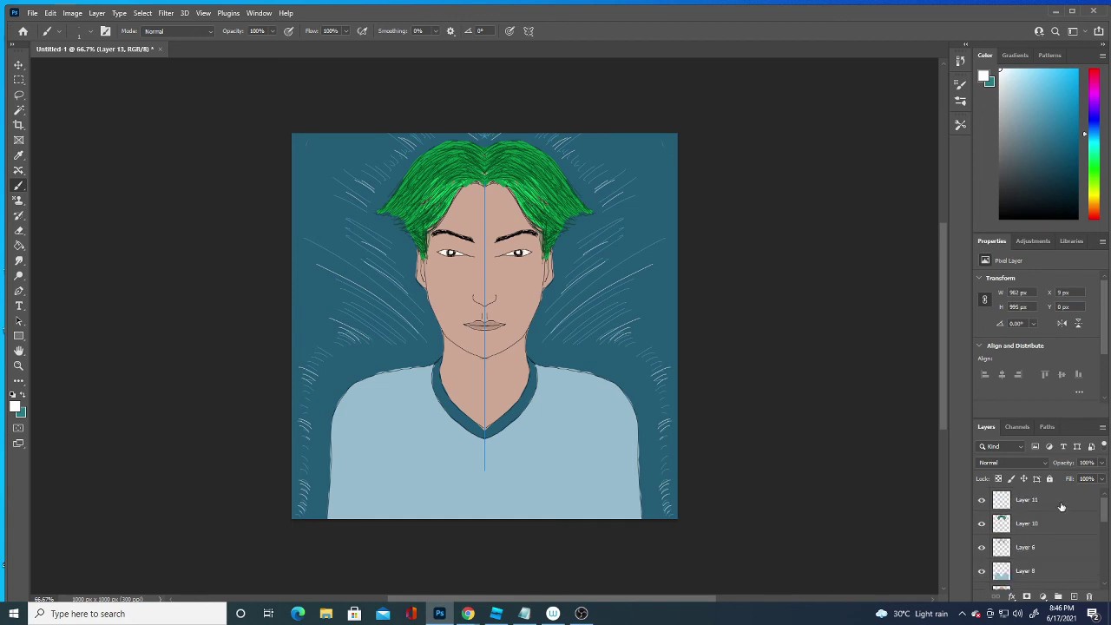
click(1074, 596)
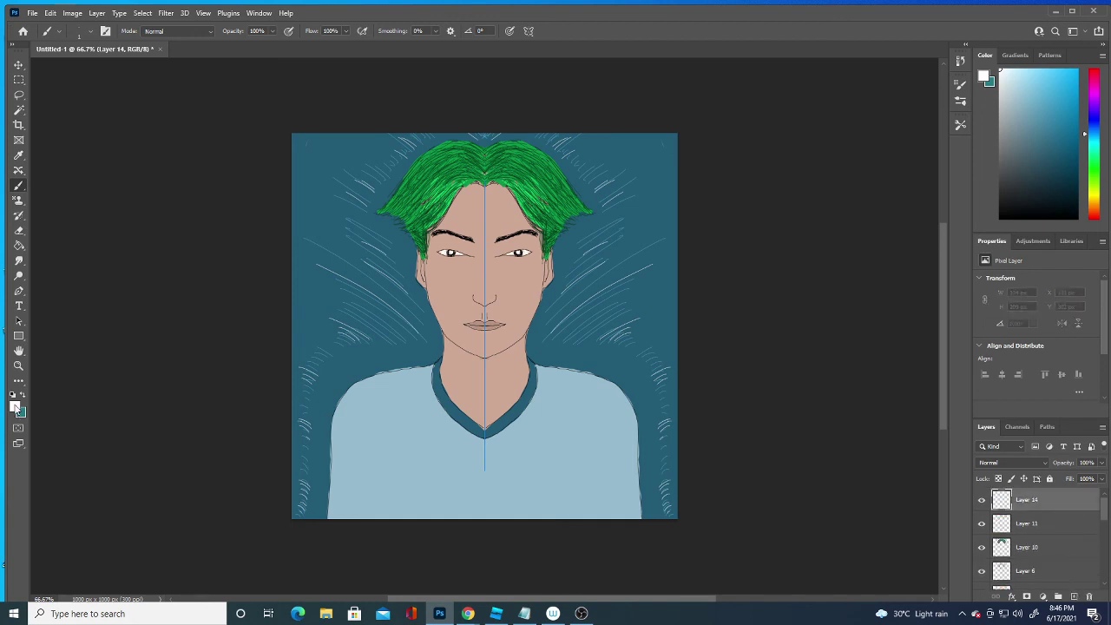
Step: In black, draw two mirrored vertical fold lines down the shirt, redrawn to reach its bottom edge
click(16, 406)
click(63, 543)
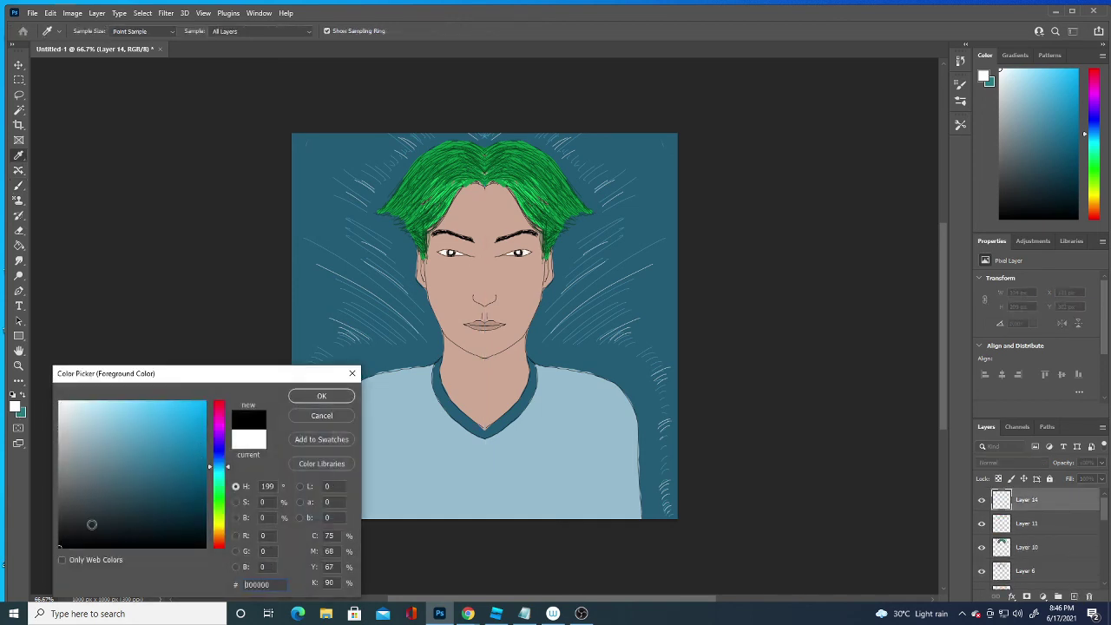
click(333, 398)
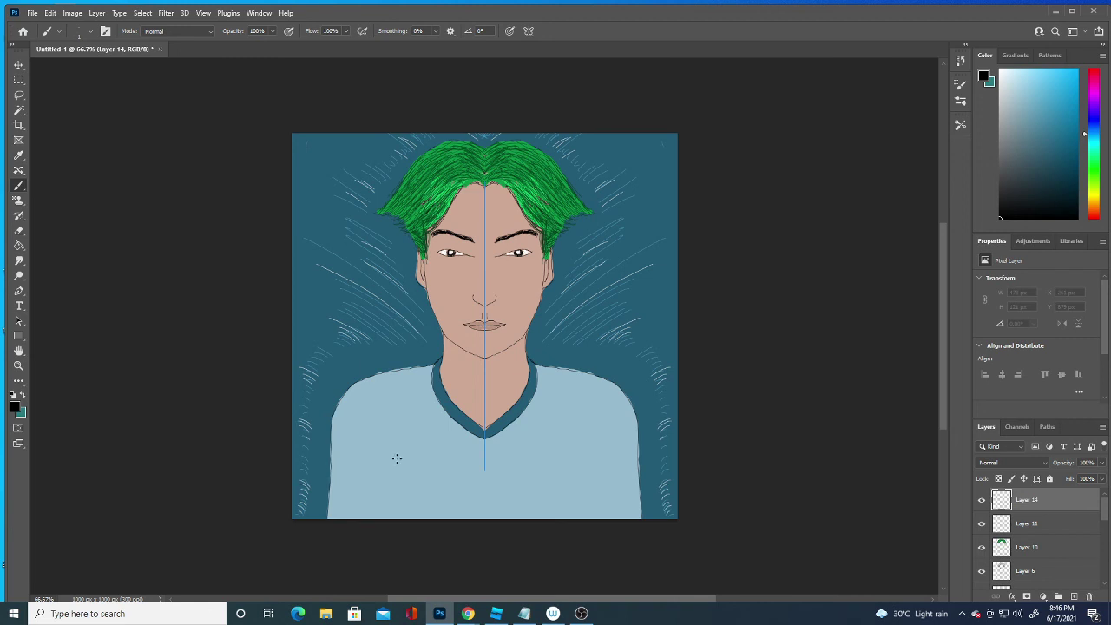
drag(389, 448, 395, 519)
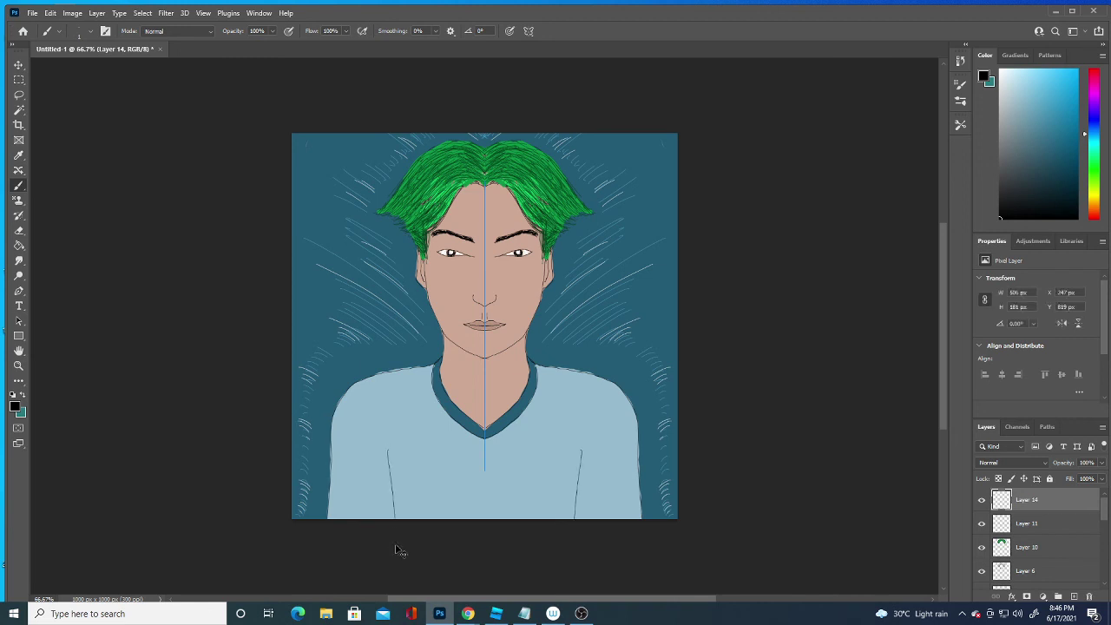
key(ctrl+z)
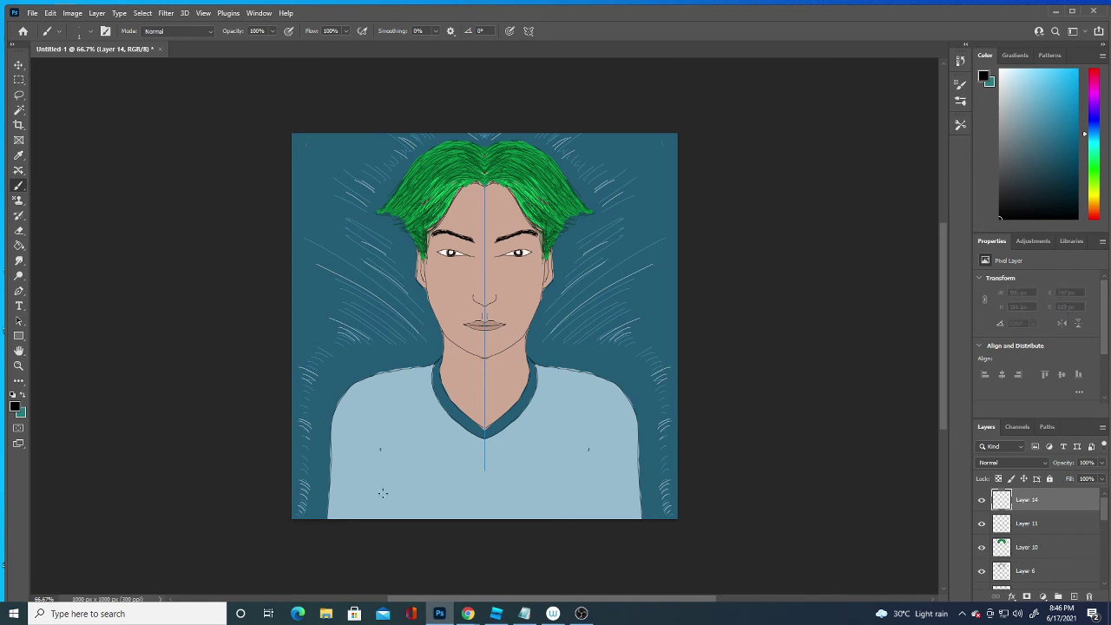
drag(383, 493, 389, 539)
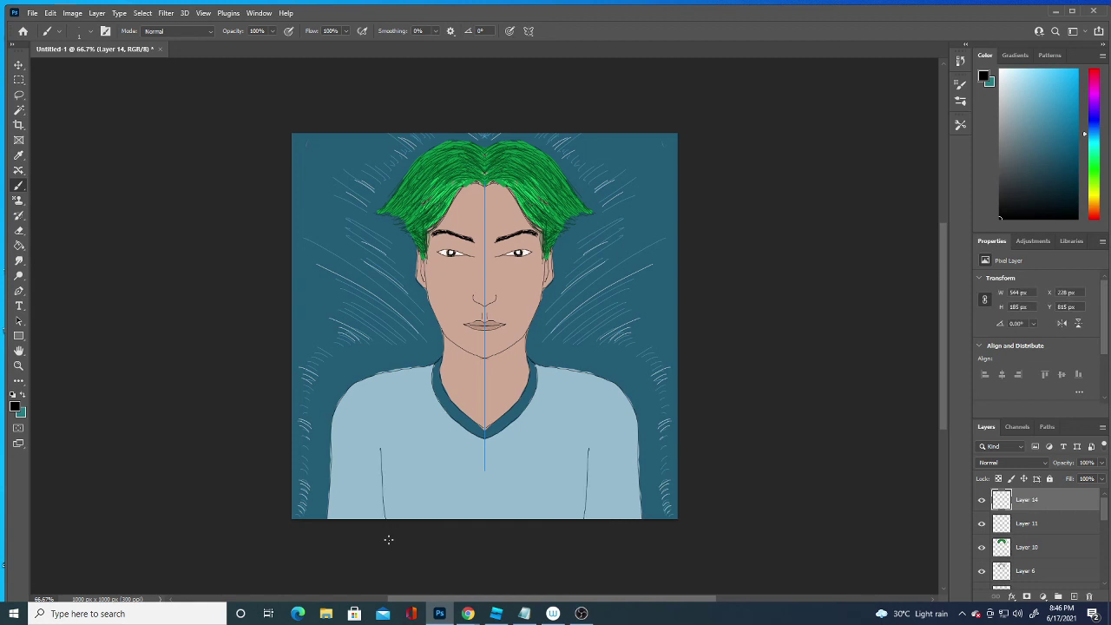
click(14, 406)
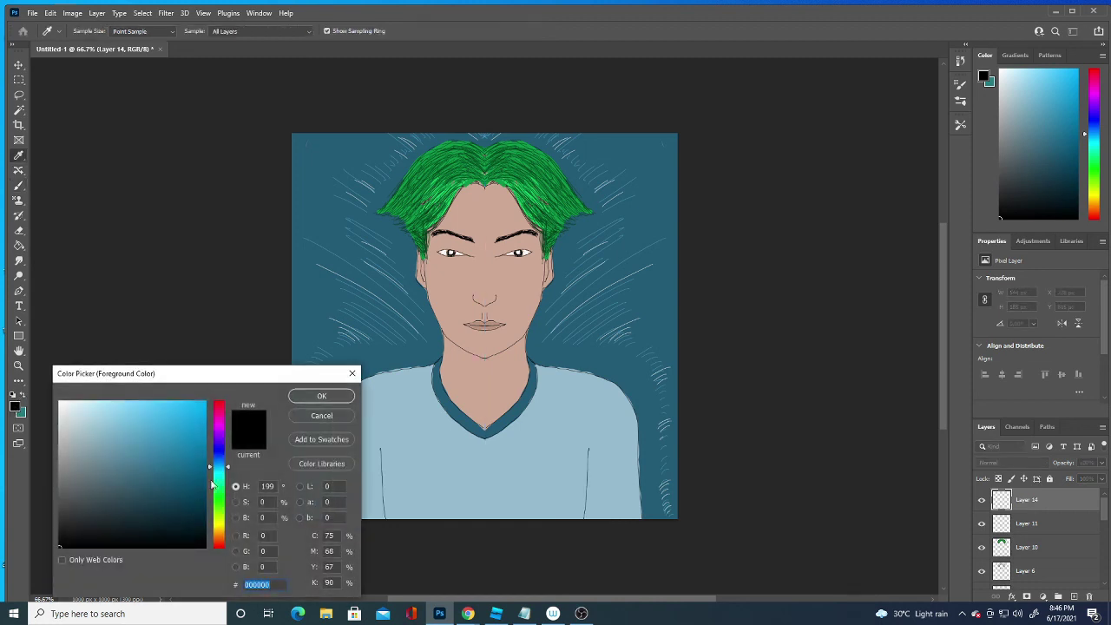
Step: Sample the face's skin tone as the painting colour and set the brush to 7 px
click(521, 287)
click(104, 441)
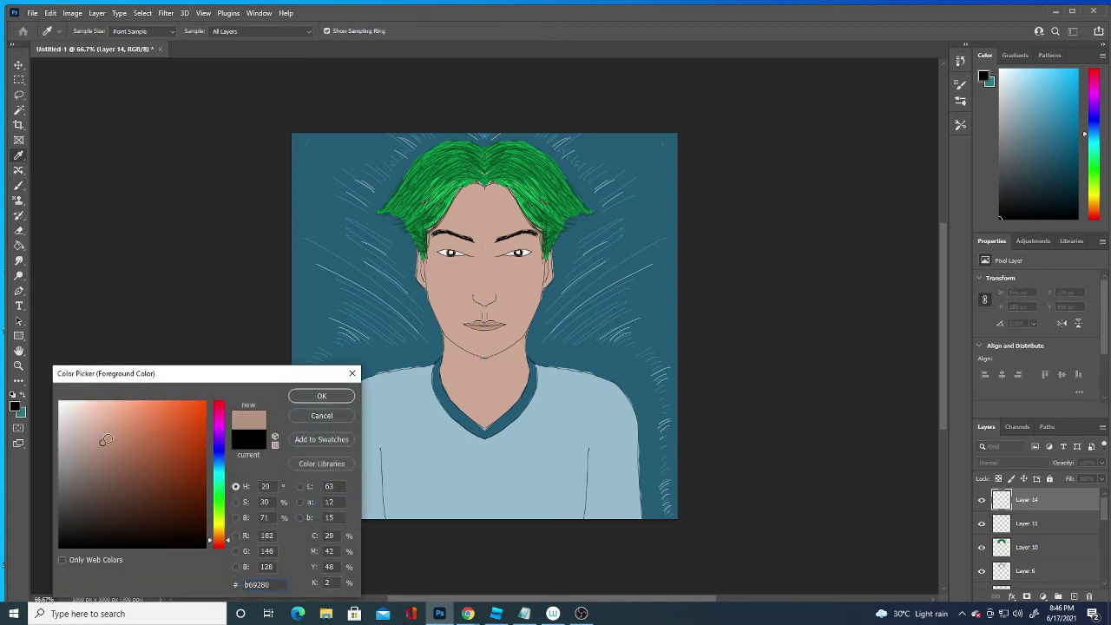
click(321, 396)
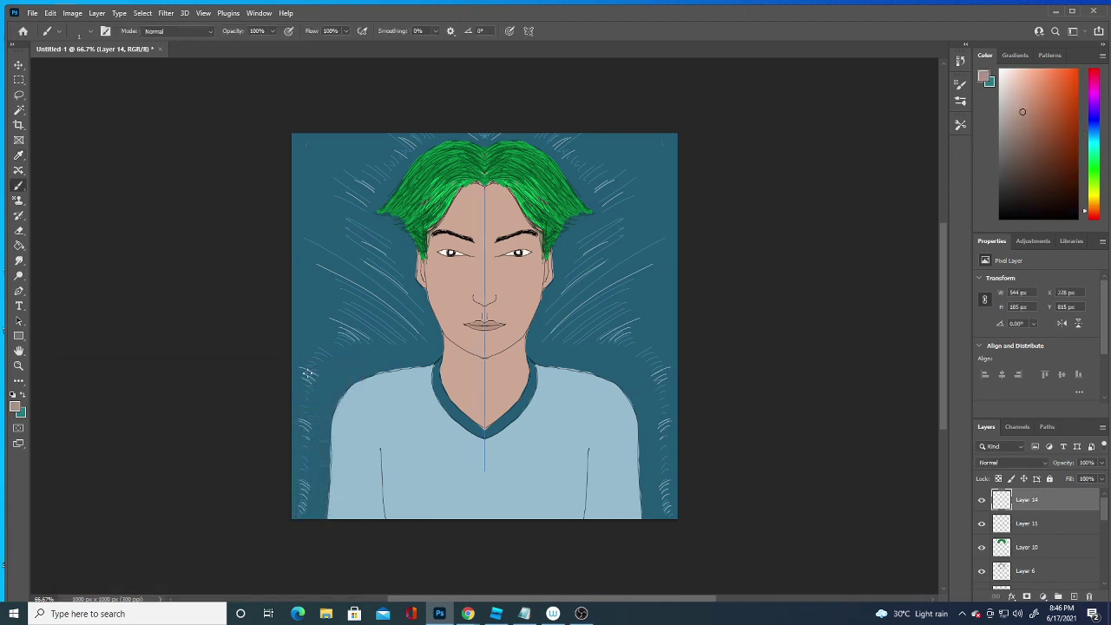
click(90, 31)
drag(71, 67, 74, 68)
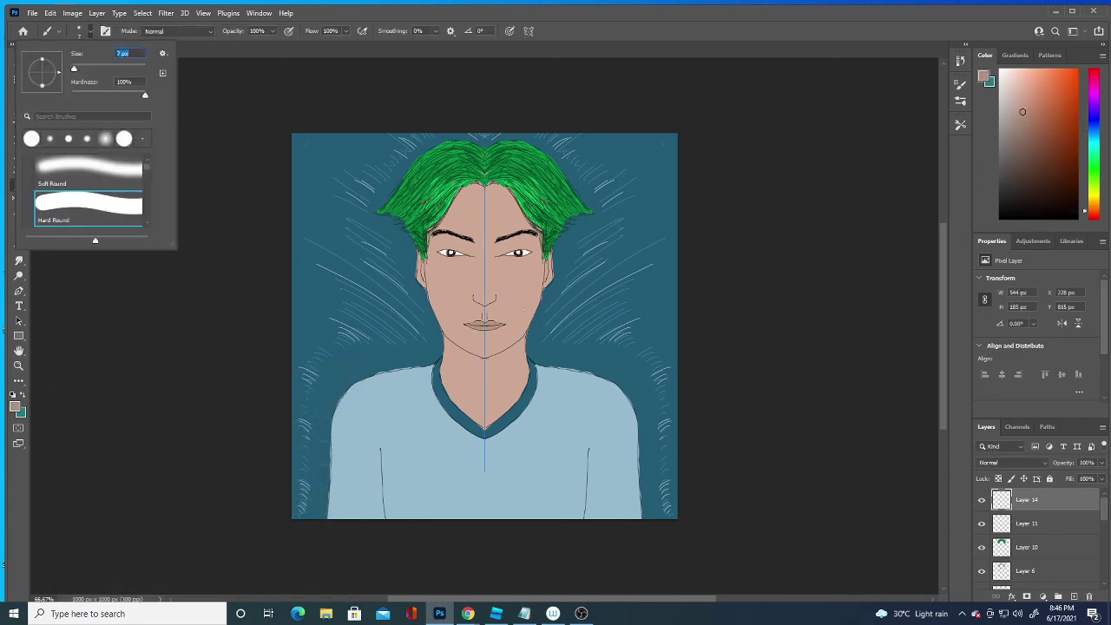
Step: On a new layer, set the brush to 15 px and turn symmetry off
click(1073, 597)
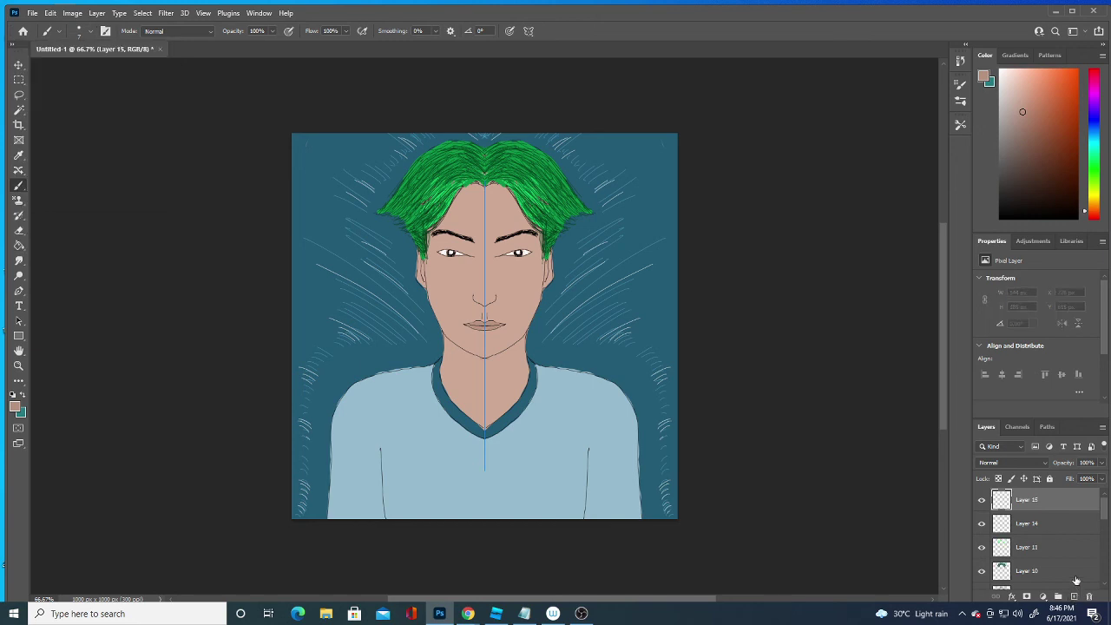
click(90, 31)
drag(74, 69, 76, 70)
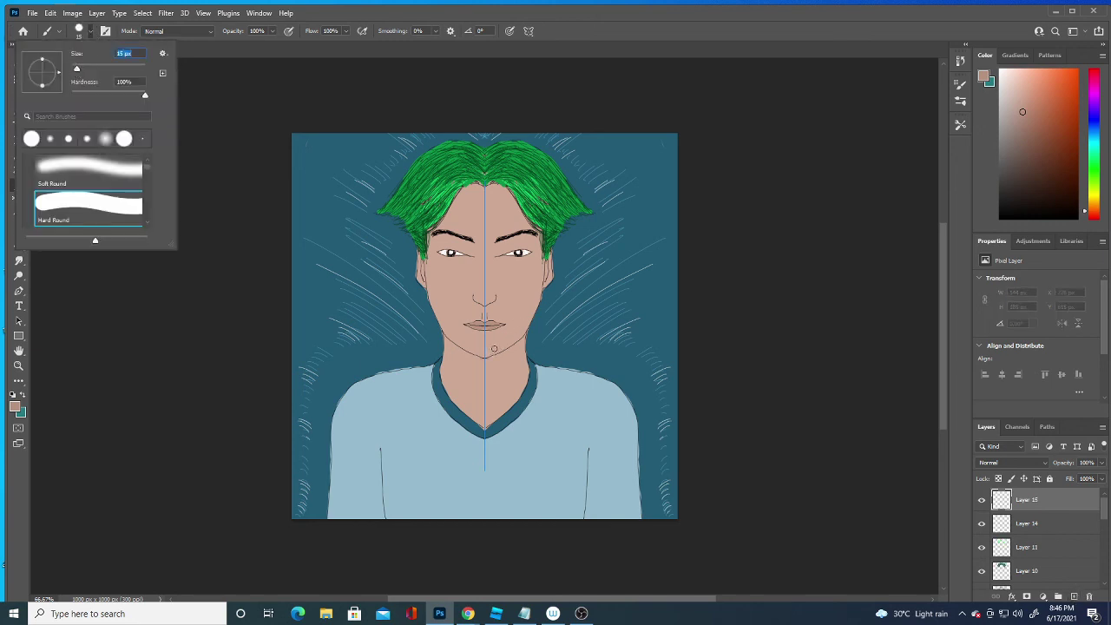
click(528, 30)
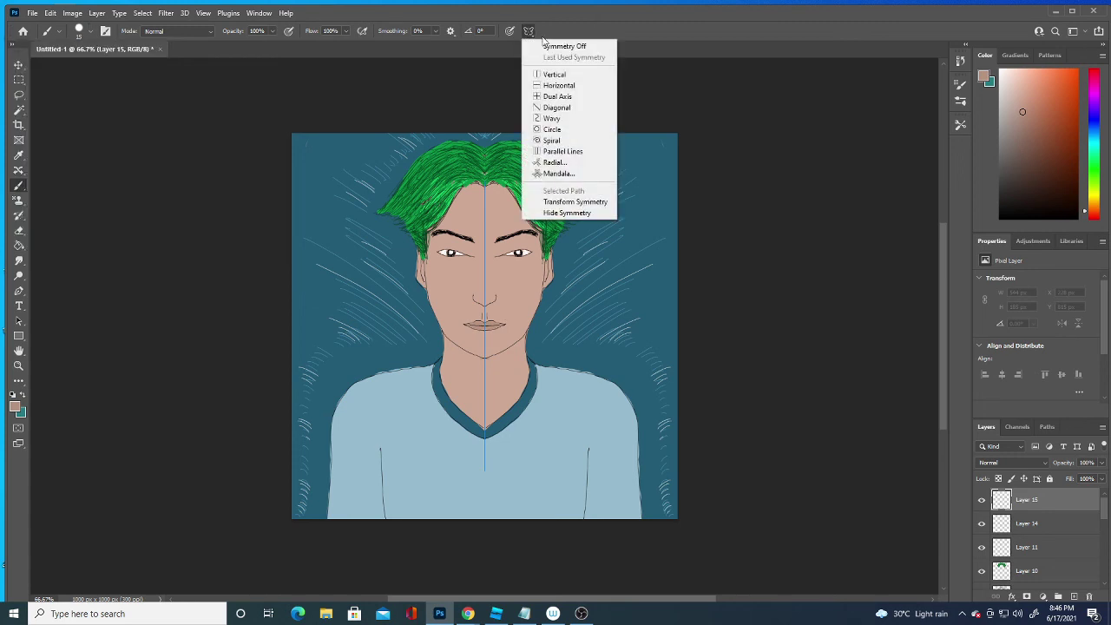
click(570, 47)
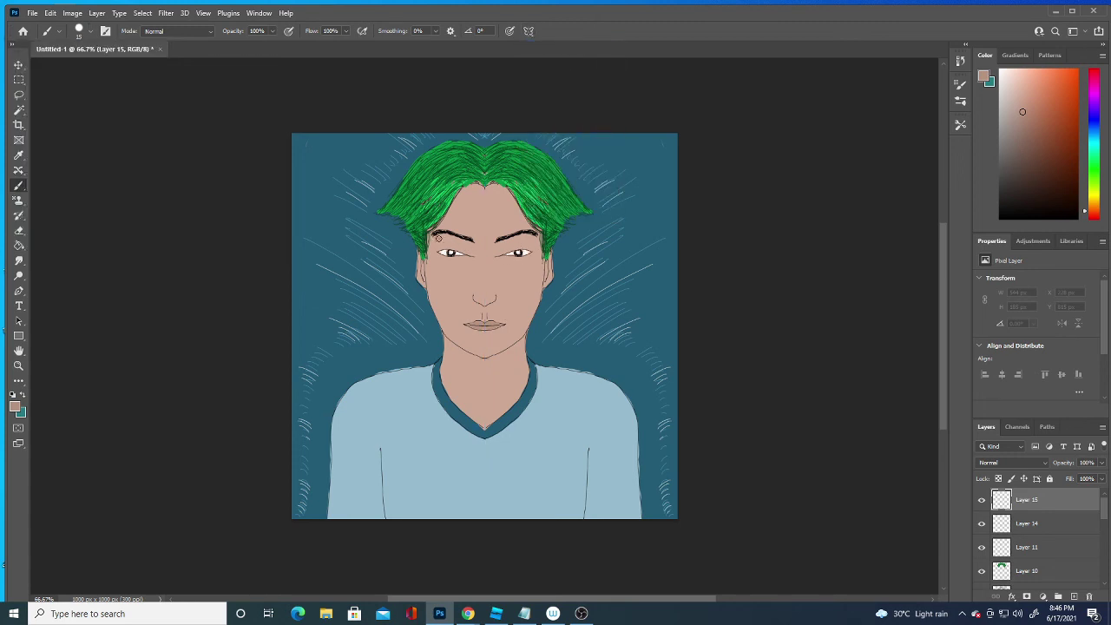
Step: Paint skin-tone shading around the left eyebrow, jaw, neck and hairline, undoing a stray shirt stroke
drag(447, 237, 468, 242)
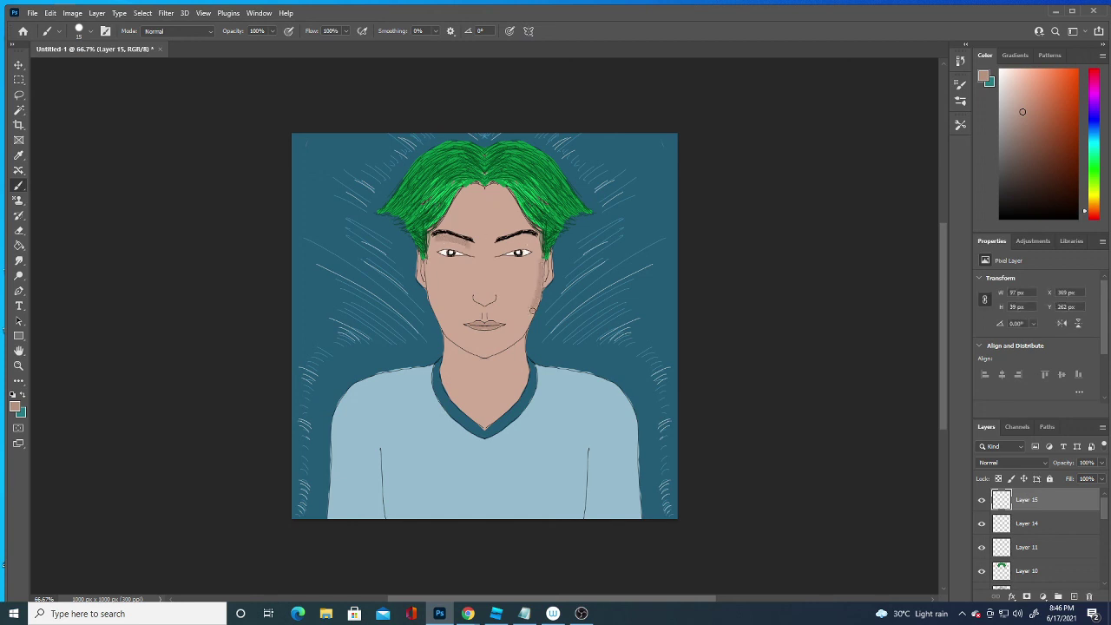
mouse_move(524, 326)
mouse_down()
mouse_move(515, 338)
mouse_move(530, 254)
mouse_up()
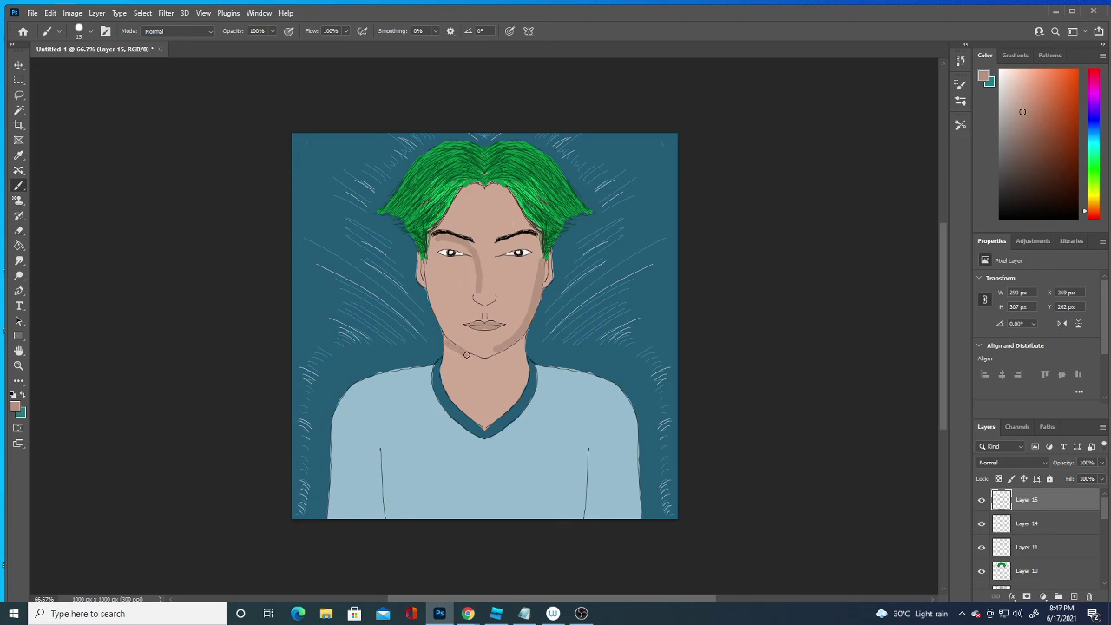
drag(484, 359, 519, 332)
mouse_move(456, 391)
mouse_down()
mouse_move(440, 368)
mouse_move(483, 425)
mouse_move(509, 407)
mouse_move(525, 371)
mouse_up()
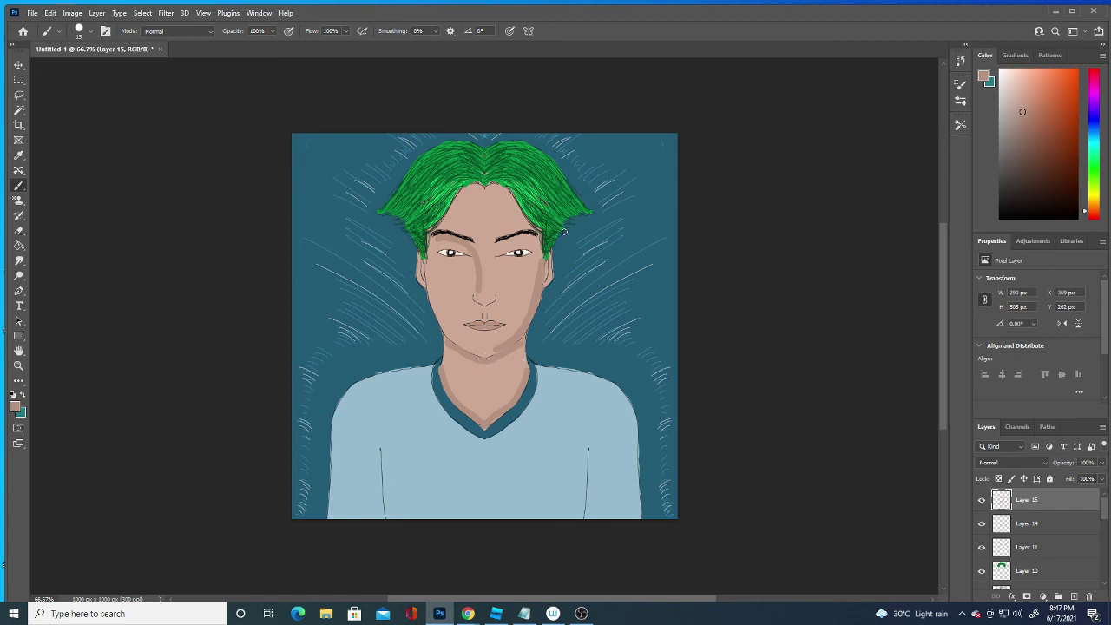
drag(585, 446, 575, 513)
key(ctrl+z)
drag(502, 187, 466, 189)
click(15, 408)
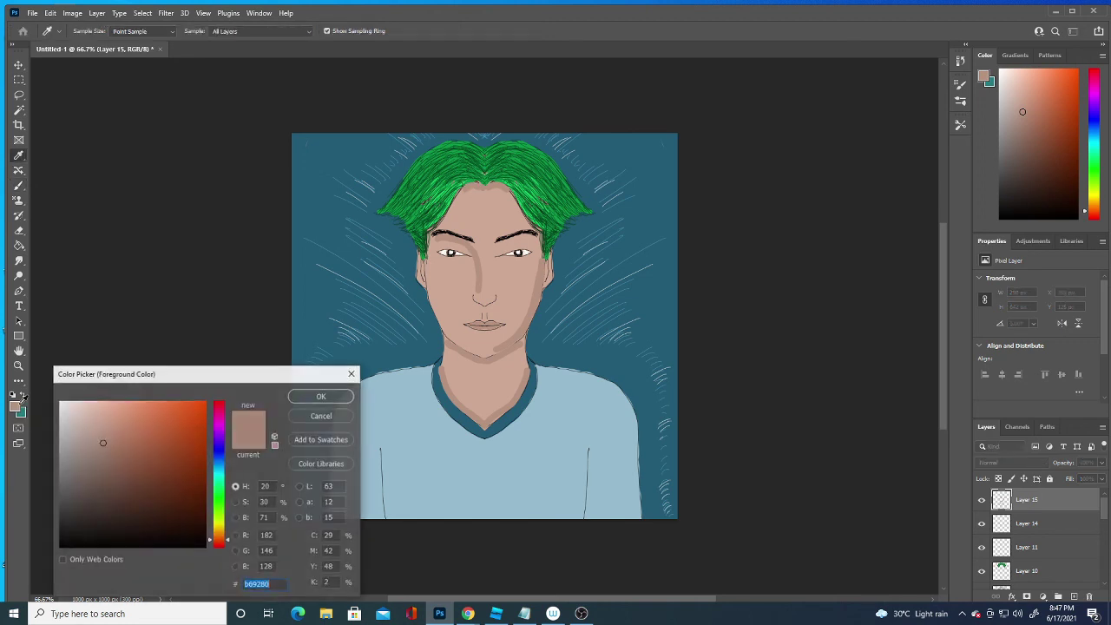
Step: Sample the shirt's blue-grey and paint it over both shirt fold lines
click(573, 470)
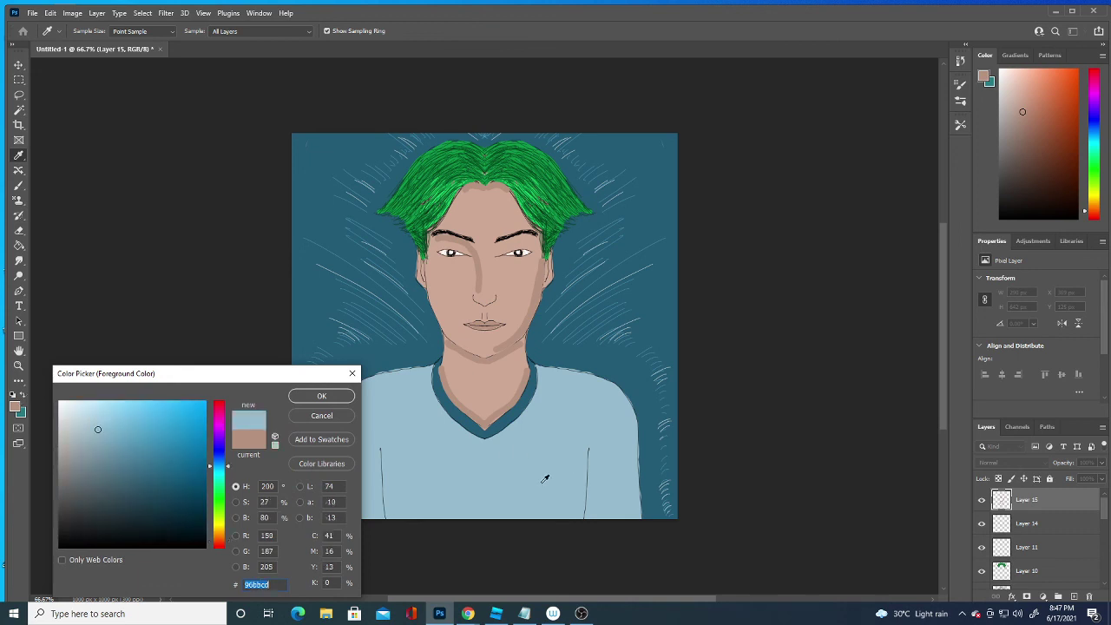
click(323, 396)
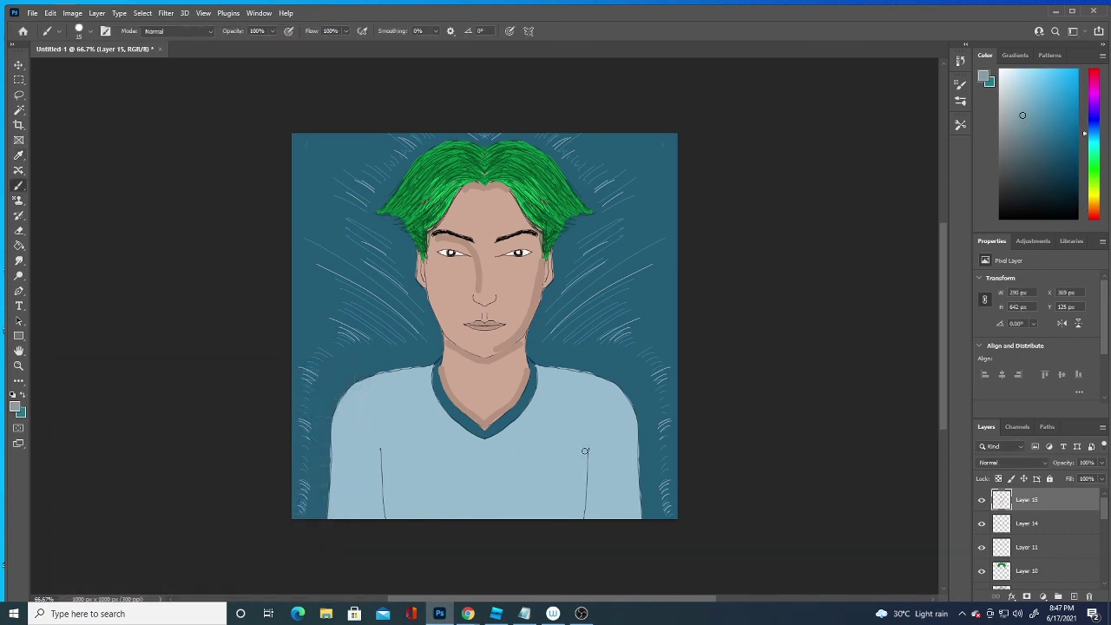
drag(586, 446, 579, 525)
drag(382, 447, 387, 516)
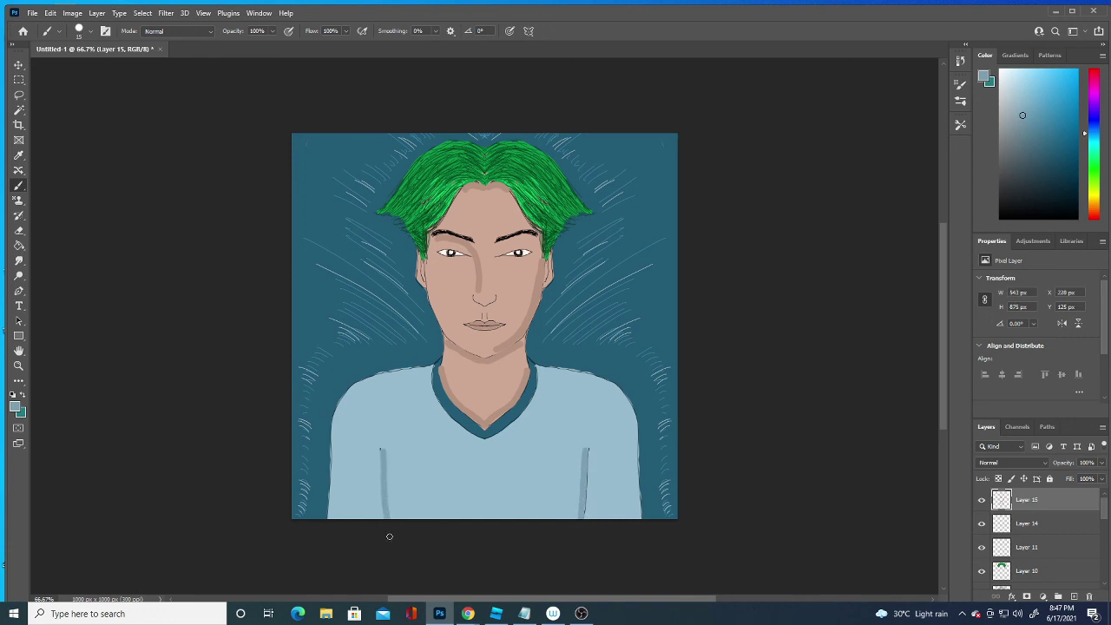
Step: Switch the painting colour to black and shrink the brush to 1 px
click(15, 406)
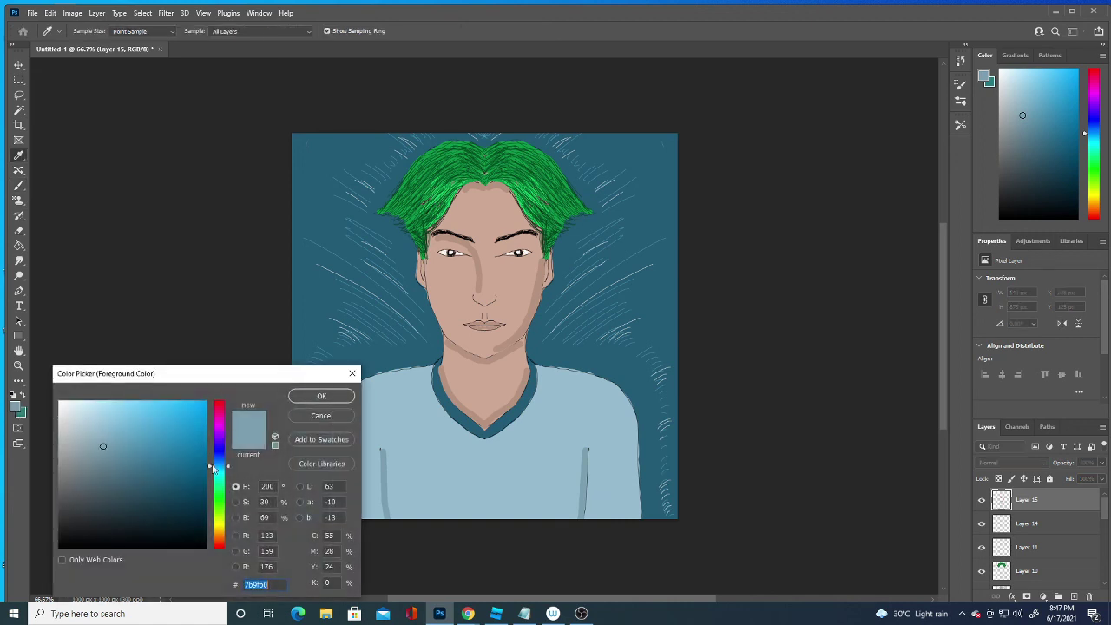
click(59, 545)
click(323, 395)
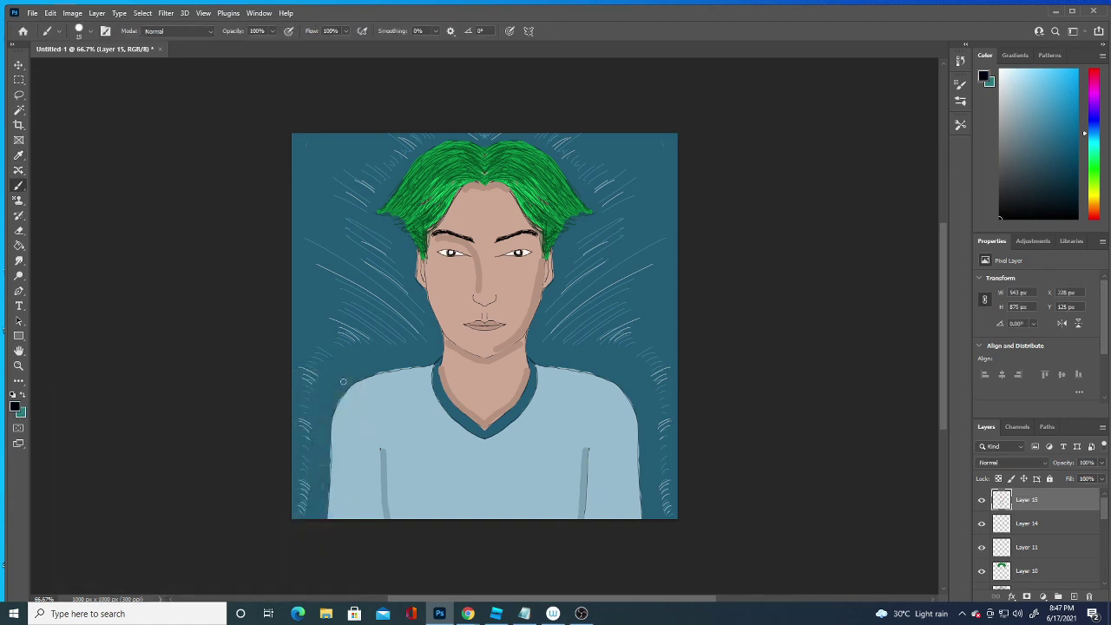
click(91, 30)
drag(79, 69, 66, 71)
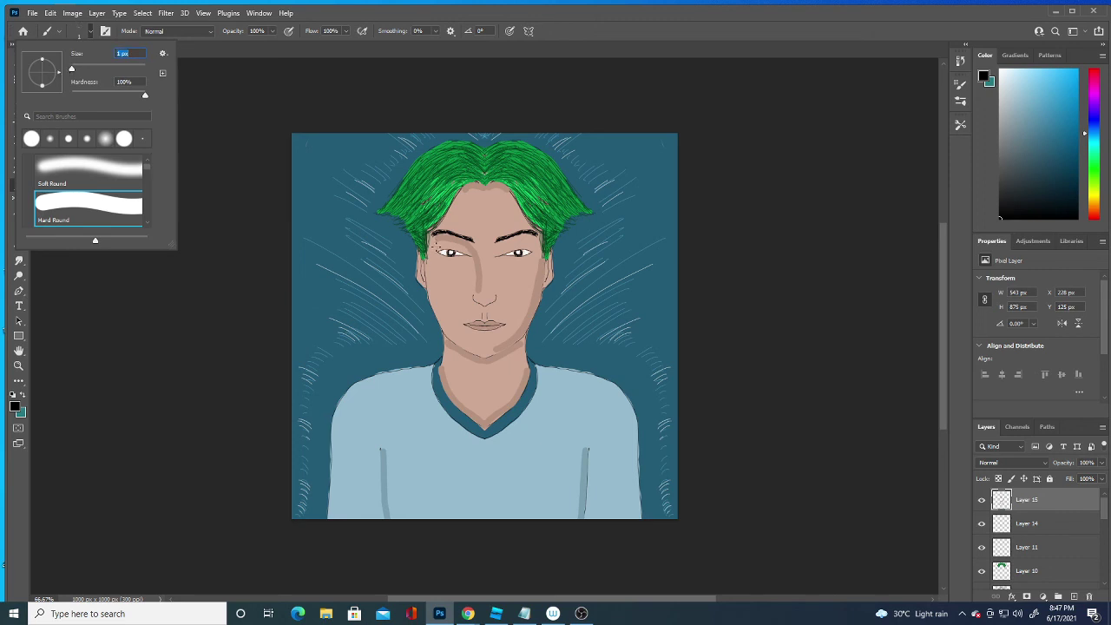
Step: With the 1 px brush, draw lashes at the left eye's outer corner and three thin hair strands
key(Return)
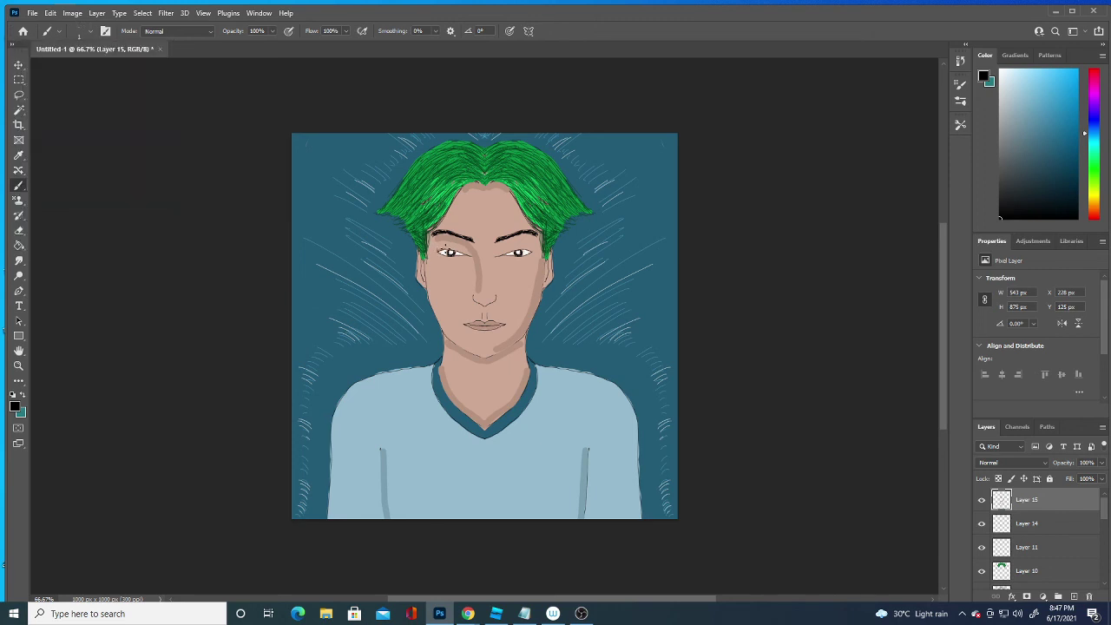
drag(456, 250, 464, 254)
drag(488, 180, 536, 229)
drag(438, 169, 397, 207)
drag(510, 156, 541, 141)
Step: Scrawl a small black signature on the shirt's lower right on a new layer
click(1073, 597)
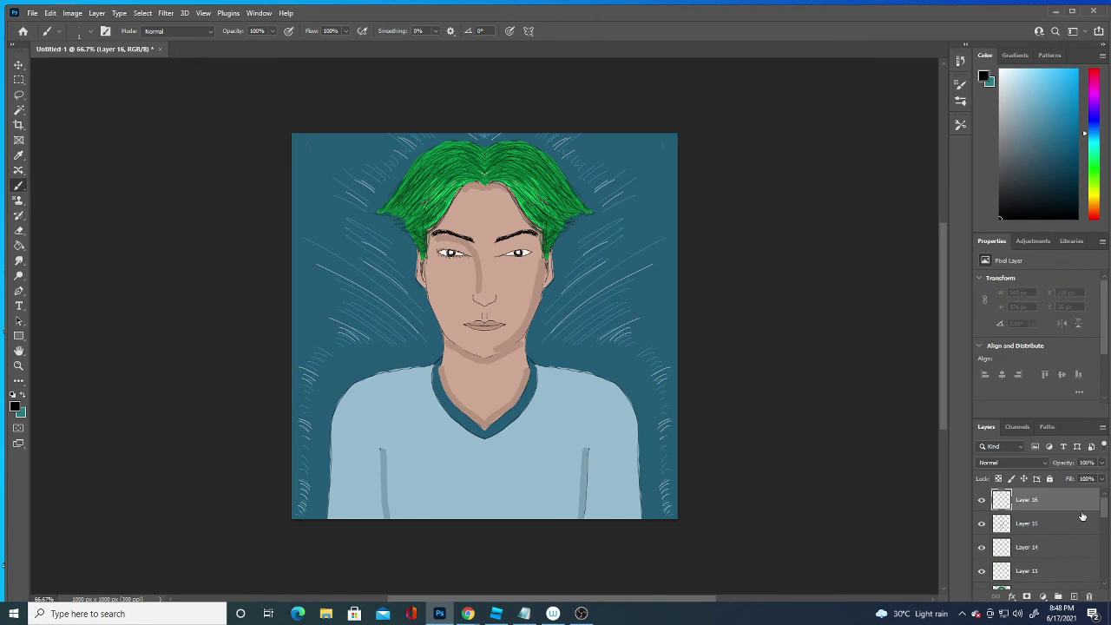
drag(526, 475, 557, 489)
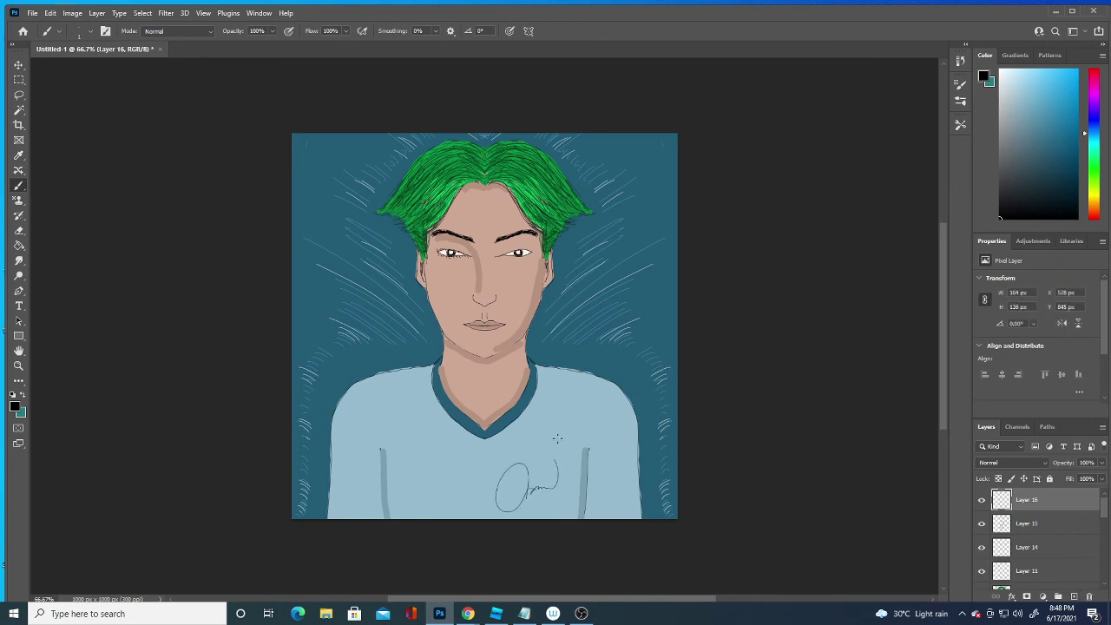